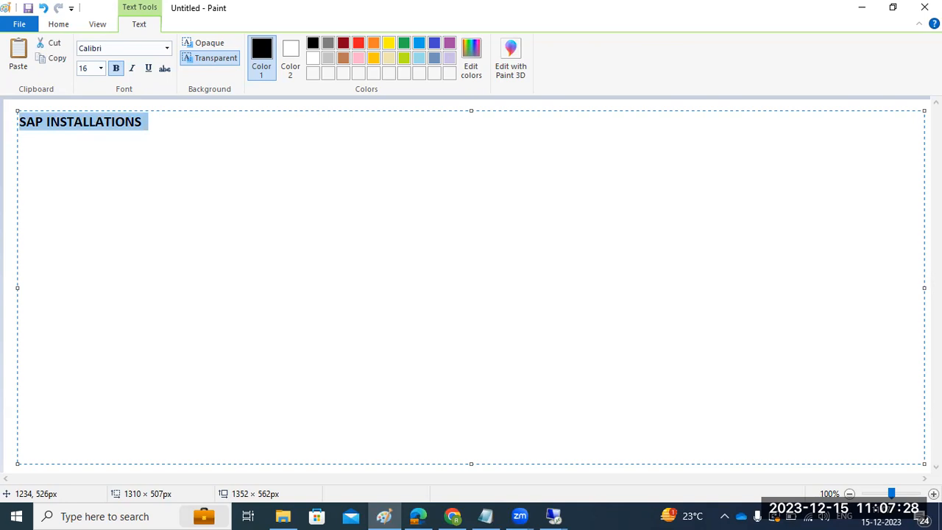
# Finish the SAP INSTALLATIONS heading with a colon and underline it with a row of equals signs
pyautogui.write(':')
pyautogui.press('Return')
pyautogui.write('==================')
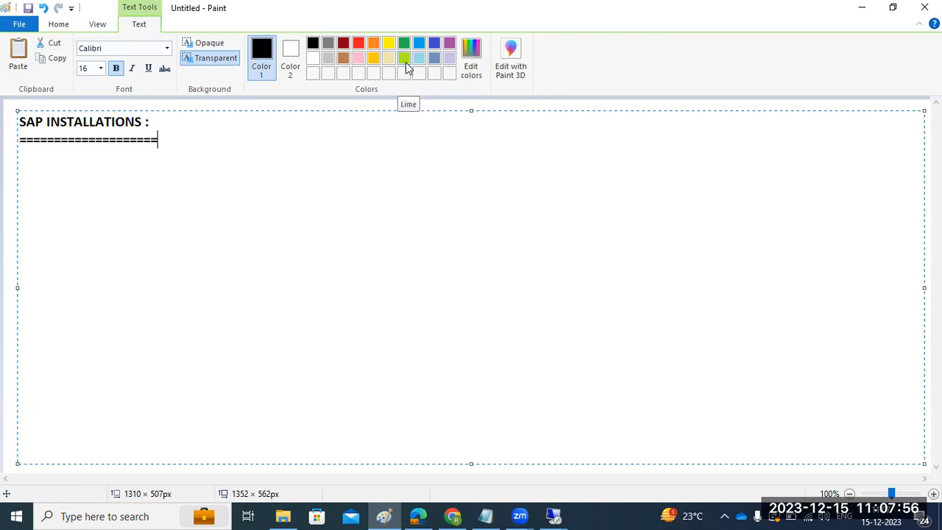
pyautogui.press('Return')
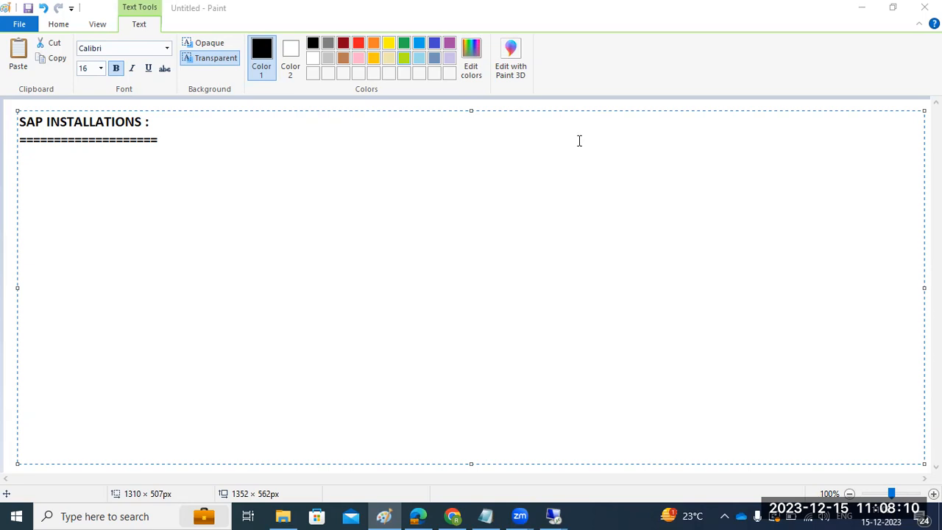
# List SWPM - sapinst, EXPORTS, KERNEL, DB-DBCLIENT and SAPHOSTAGENT on separate lines under the heading
pyautogui.click(267, 164)
pyautogui.write('SWPM ')
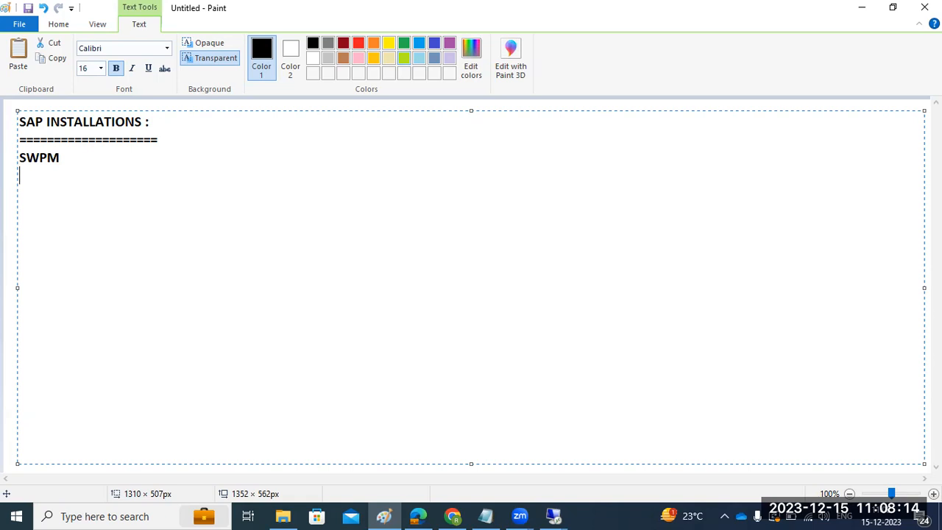
pyautogui.write('EXPORTS')
pyautogui.press('Return')
pyautogui.write('KERN')
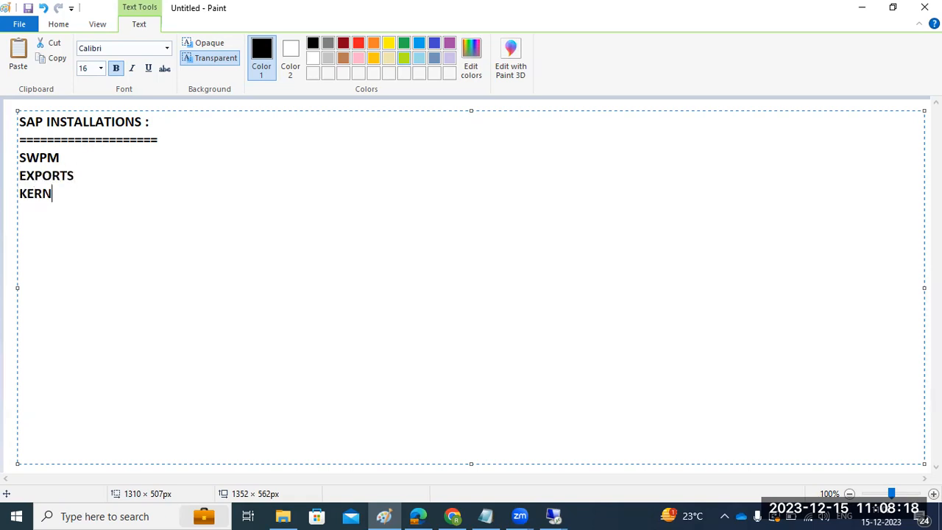
pyautogui.write('EL DN')
pyautogui.press('BackSpace')
pyautogui.write('B-DB')
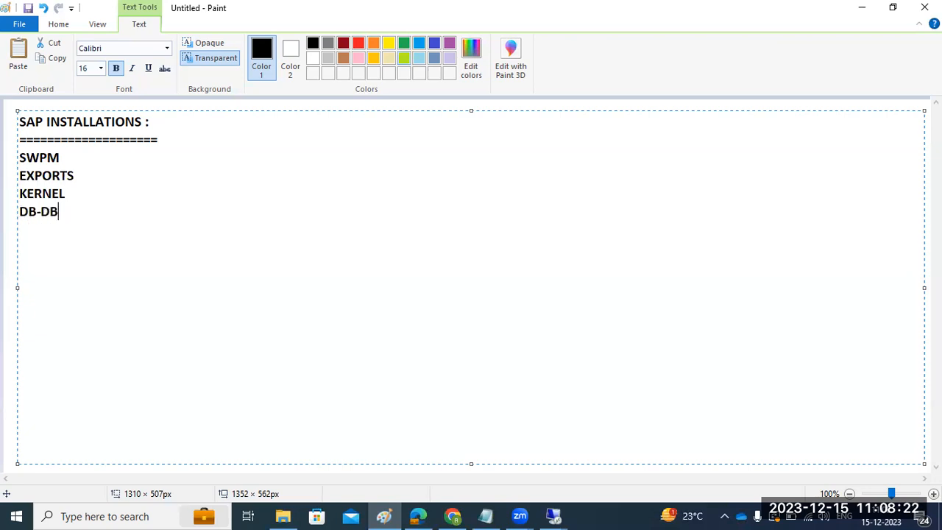
pyautogui.write('CLIENT ')
pyautogui.write('SAPHOSTA')
pyautogui.write('GENT')
pyautogui.press('Return')
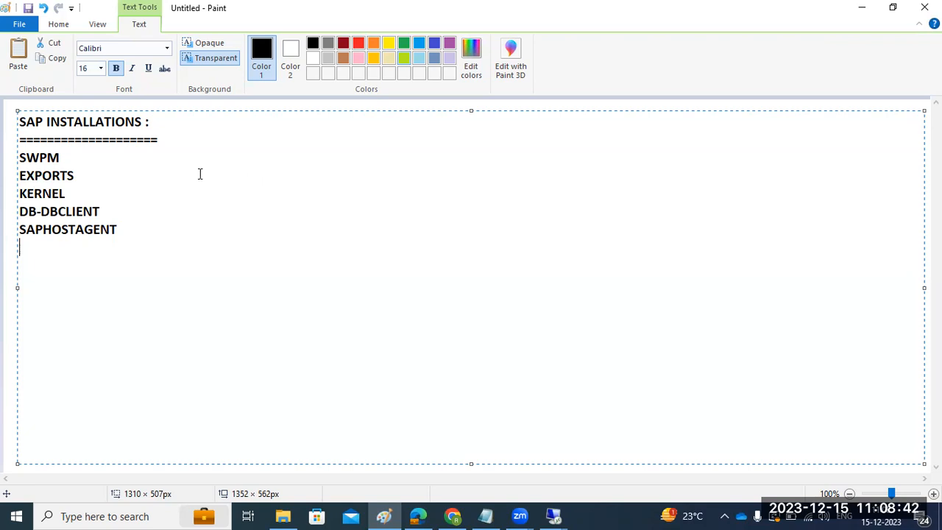
pyautogui.write('-')
pyautogui.write('sapinst')
# Switch to the remote Windows Server session on port 3391 and open the SAPSOFTWARES folder on Local Disk (C:)
pyautogui.click(553, 515)
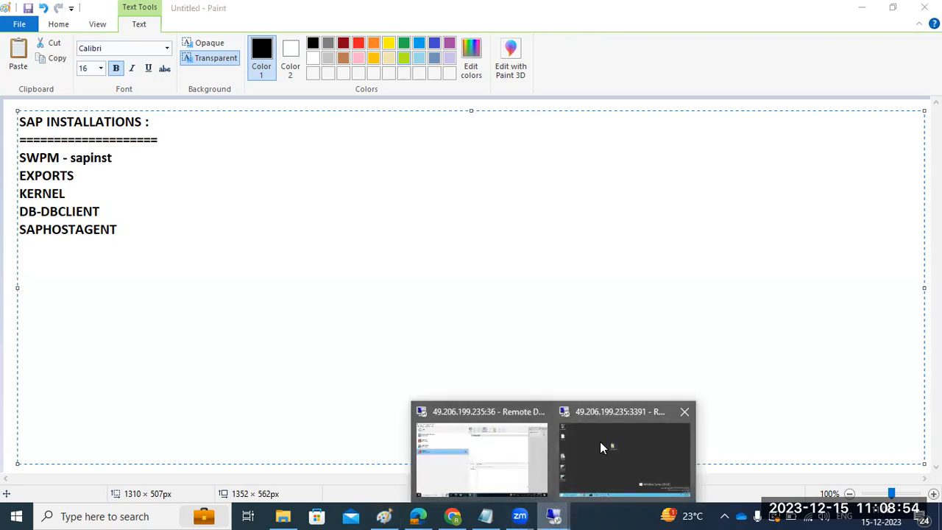
pyautogui.click(599, 447)
pyautogui.click(141, 515)
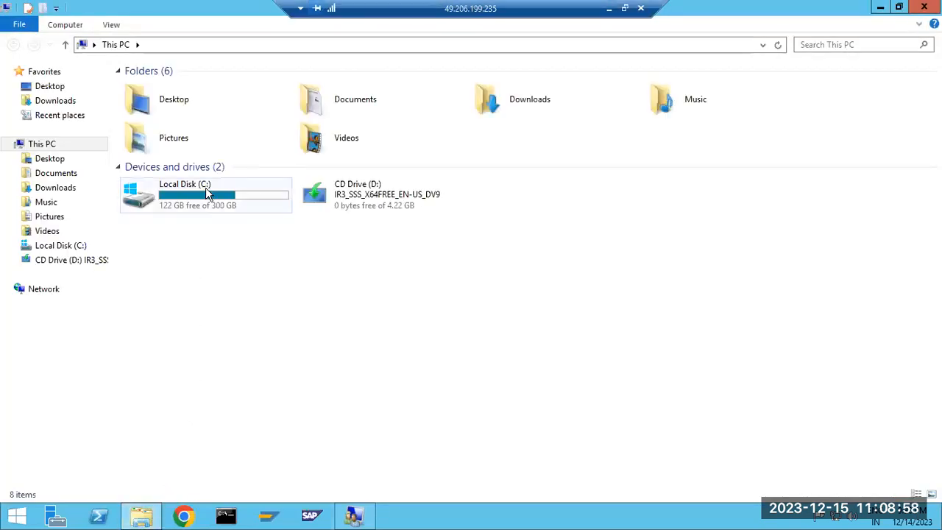
pyautogui.doubleClick(206, 190)
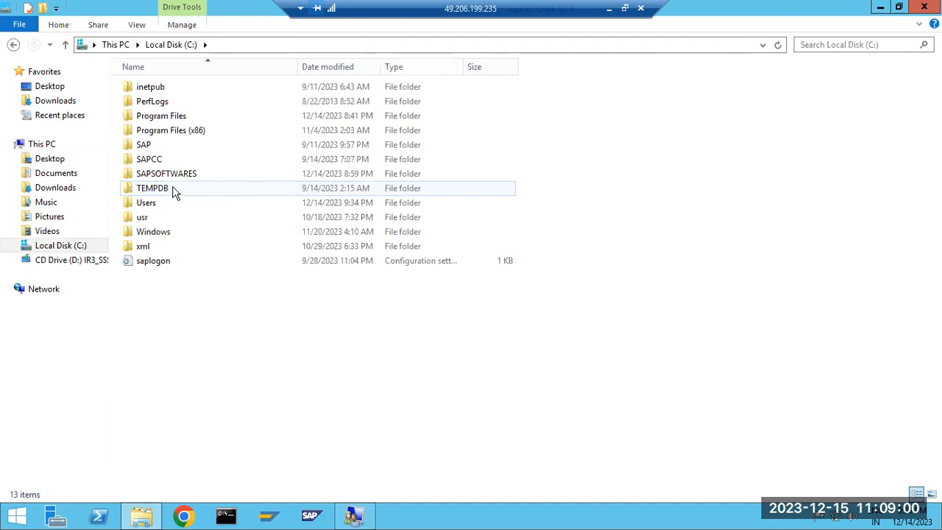
pyautogui.doubleClick(161, 177)
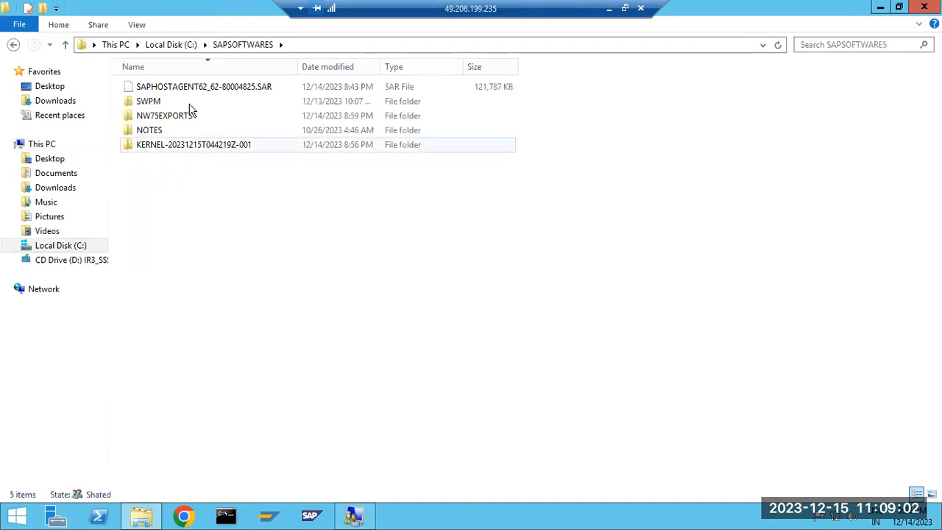
# Point out the SAPHOSTAGENT archive and the SWPM, NW75EXPORTS and KERNEL folders in SAPSOFTWARES one after another
pyautogui.click(181, 89)
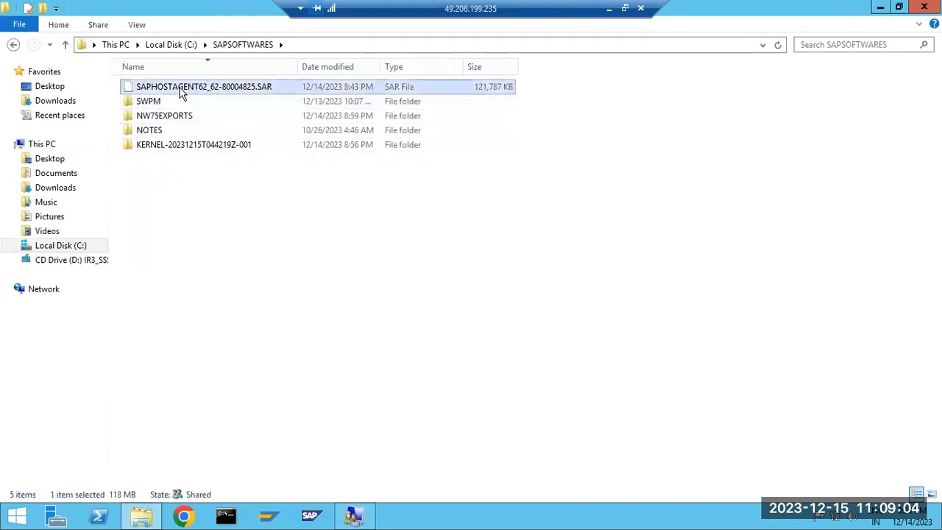
pyautogui.click(153, 103)
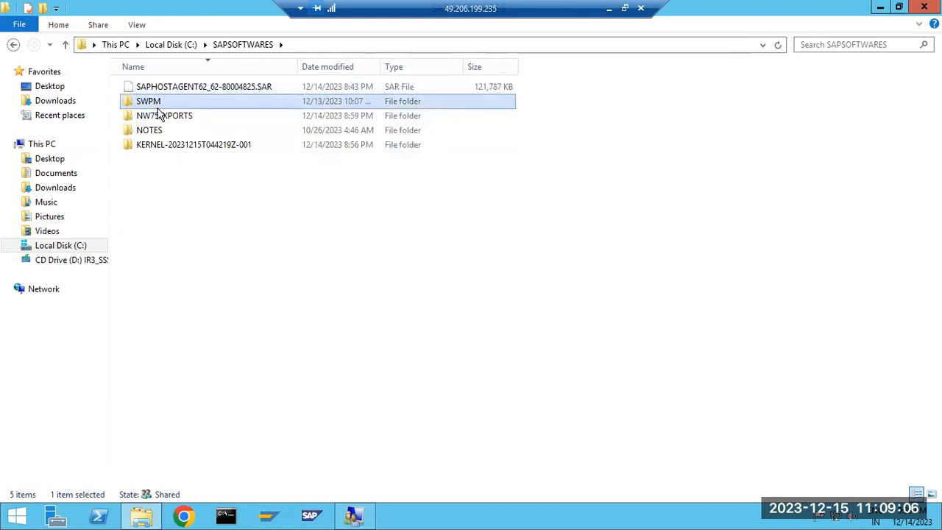
pyautogui.click(164, 120)
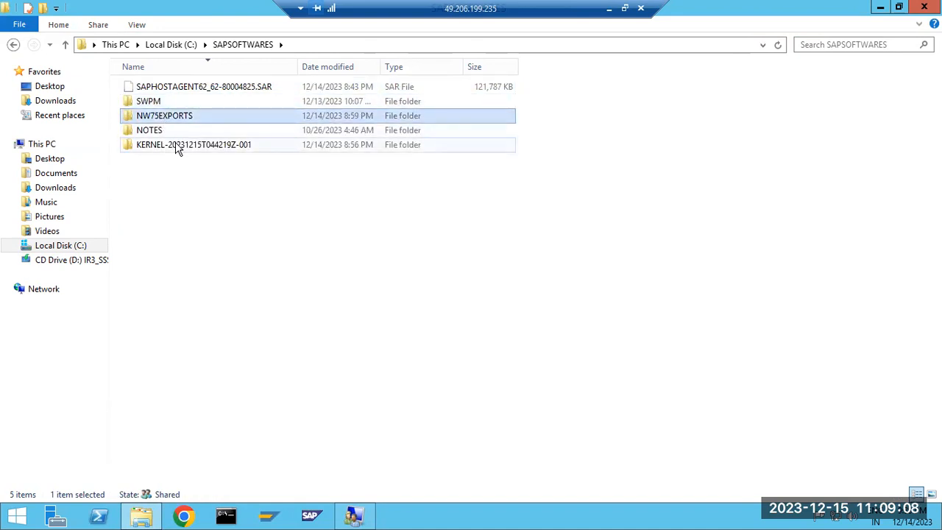
pyautogui.click(177, 148)
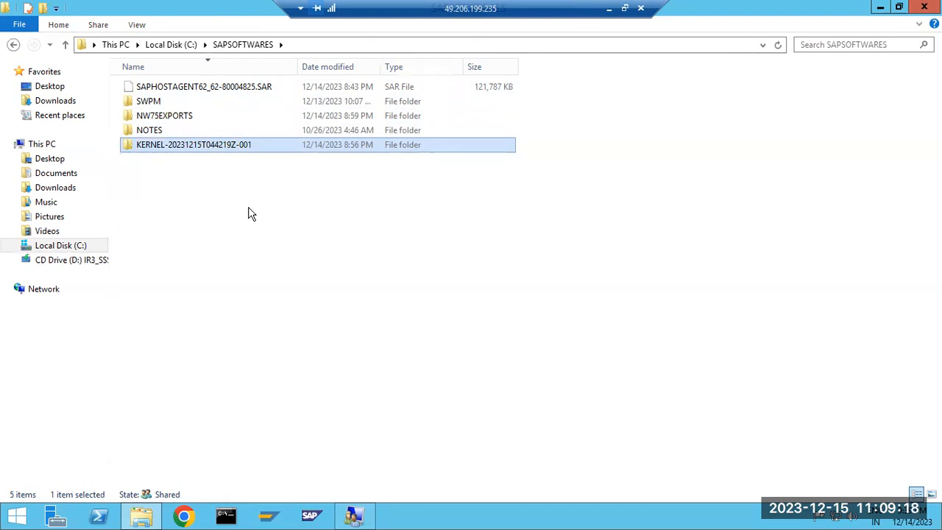
# View the server's CPU and memory load in Task Manager and close it
pyautogui.rightClick(506, 521)
pyautogui.click(552, 487)
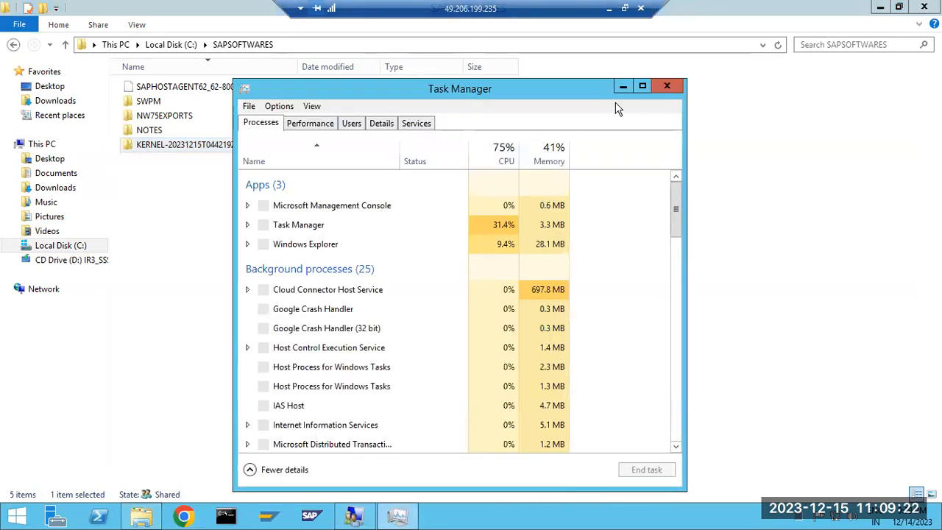
pyautogui.click(676, 86)
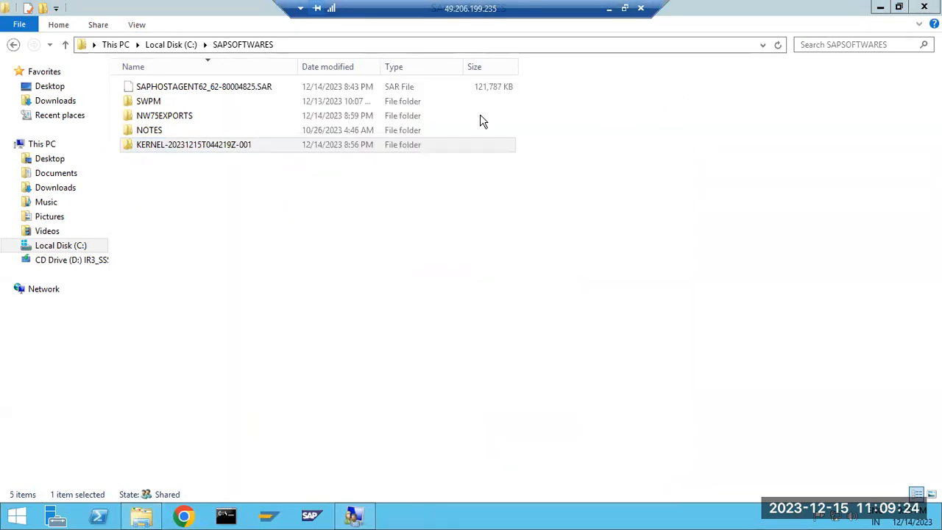
# Launch the sapinst application from the SWPM folder
pyautogui.doubleClick(203, 108)
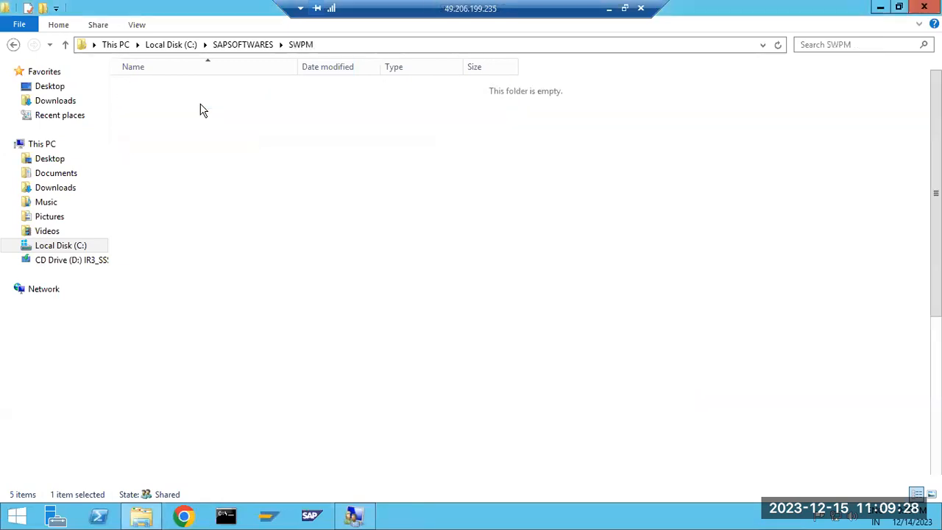
pyautogui.scroll(-1, 205, 184)
pyautogui.scroll(-5, 206, 183)
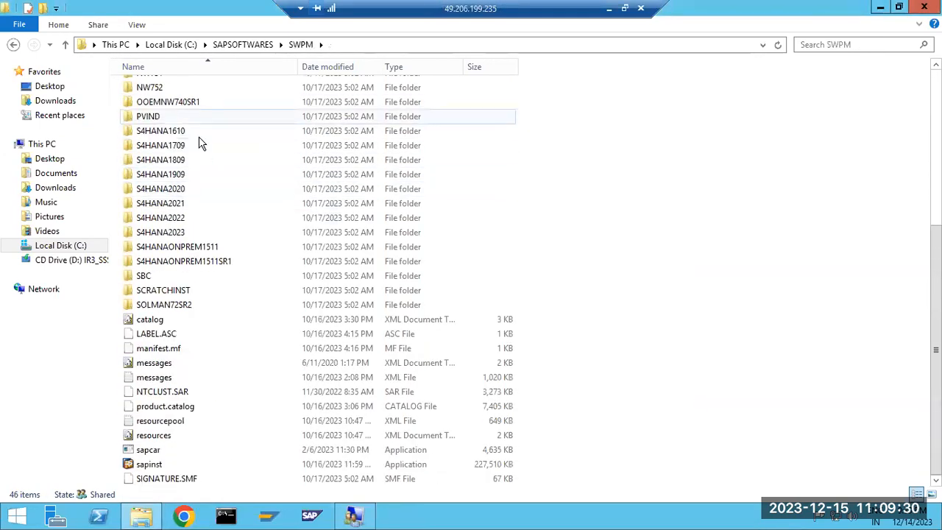
pyautogui.doubleClick(149, 464)
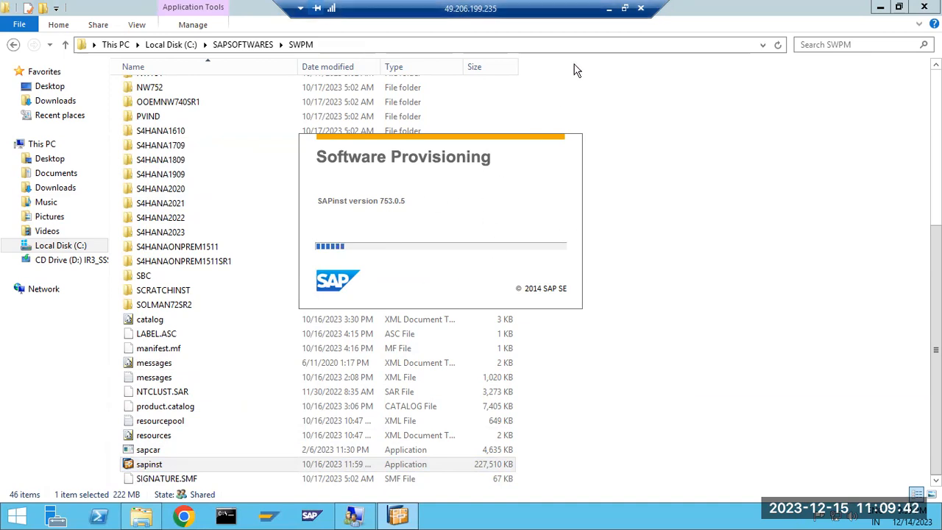
# Return to the Paint notes, add the line "SWPM - port 4237 --------" below the list, and highlight it
pyautogui.click(609, 9)
pyautogui.click(184, 255)
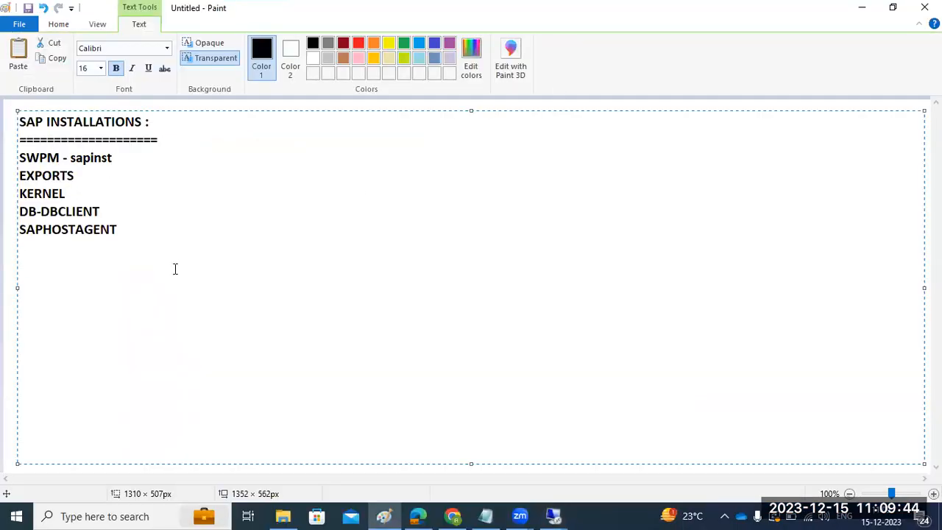
pyautogui.press('Return')
pyautogui.write('SWPM - port ')
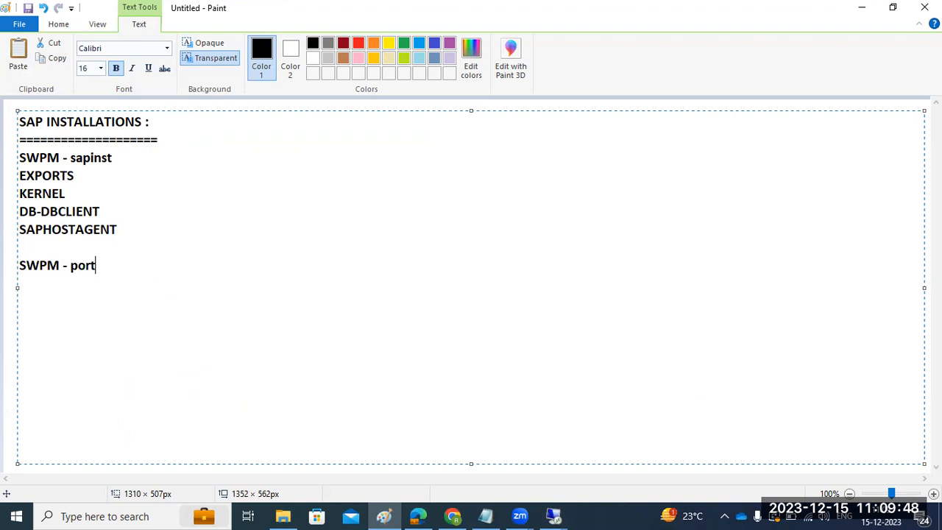
pyautogui.write('4237 --------')
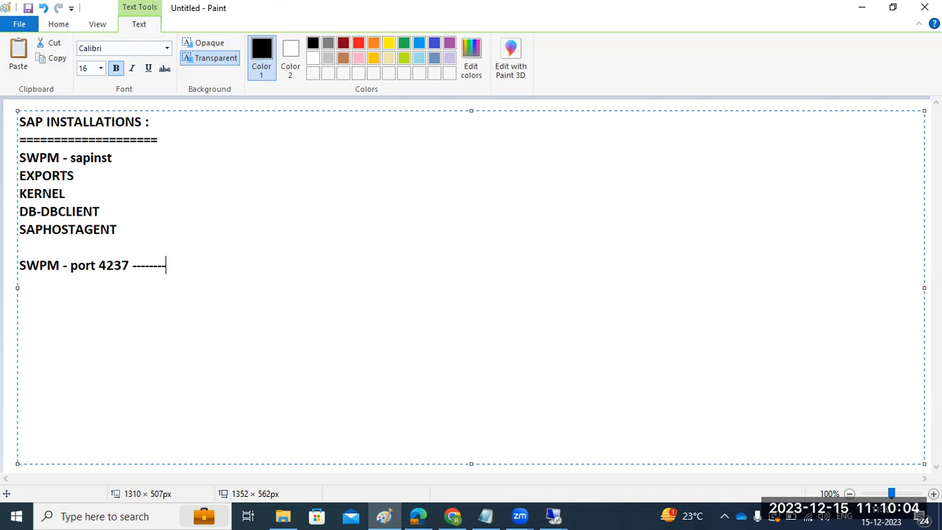
pyautogui.moveTo(100, 265); pyautogui.dragTo(128, 267)
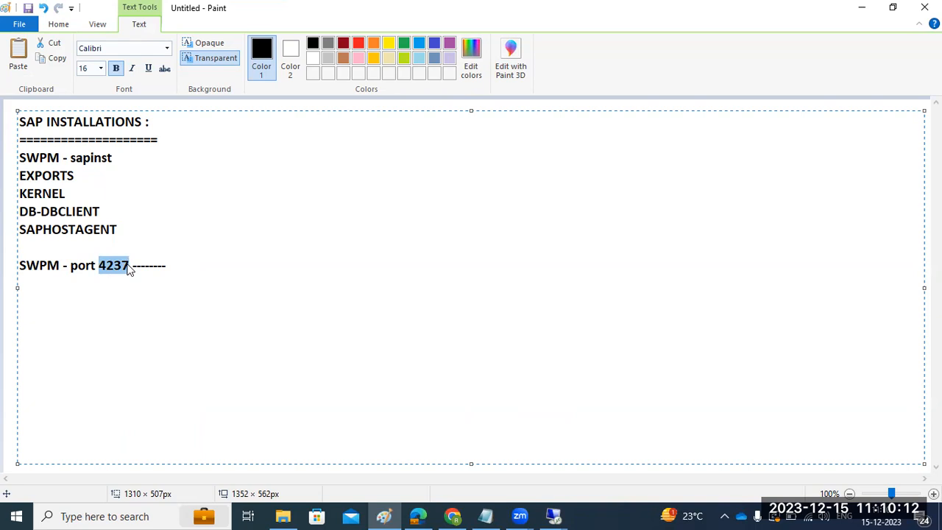
pyautogui.moveTo(39, 267); pyautogui.dragTo(161, 269)
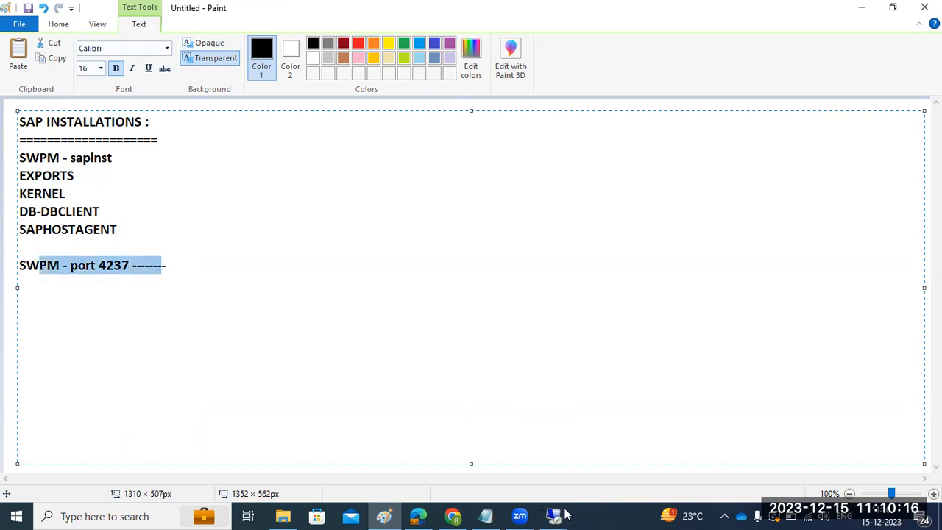
# Copy the sapinst address from Internet Explorer on the remote server and load it in Chrome
pyautogui.moveTo(557, 512)
pyautogui.click(537, 415)
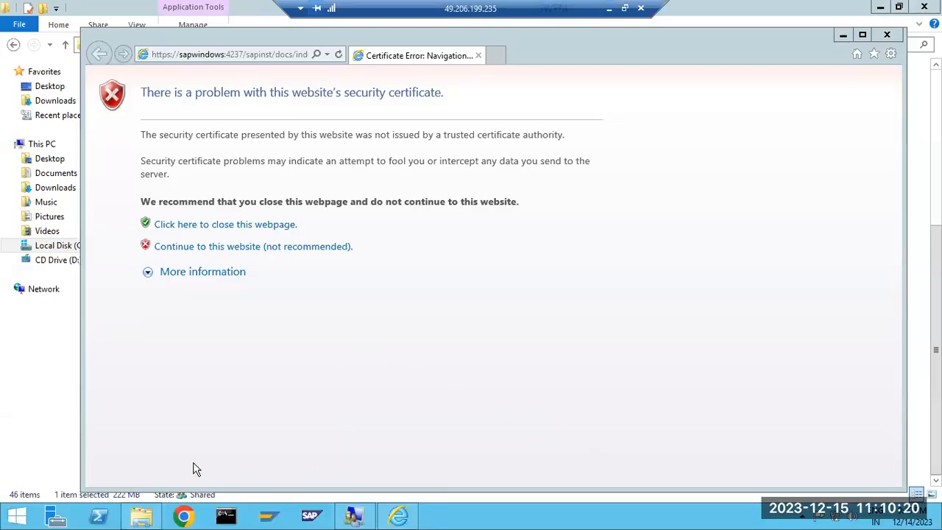
pyautogui.click(215, 59)
pyautogui.hotkey('ctrl', 'c')
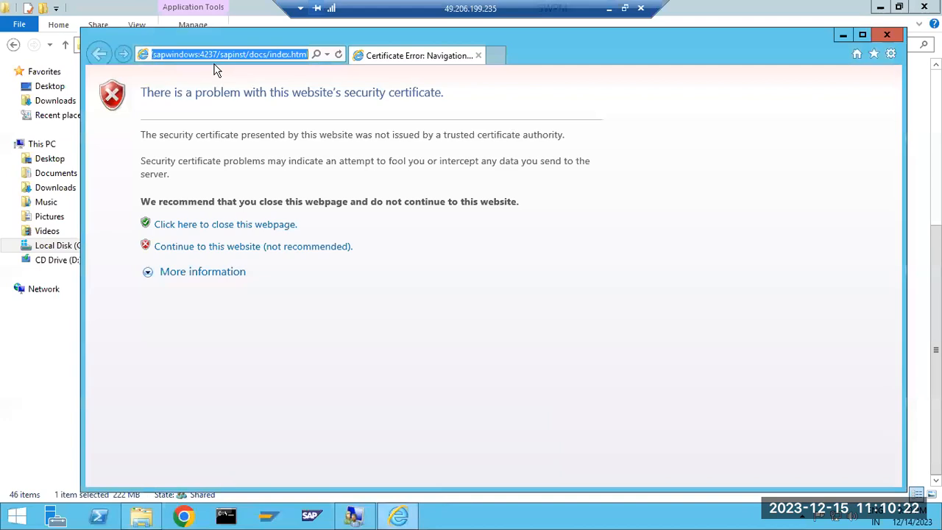
pyautogui.click(185, 515)
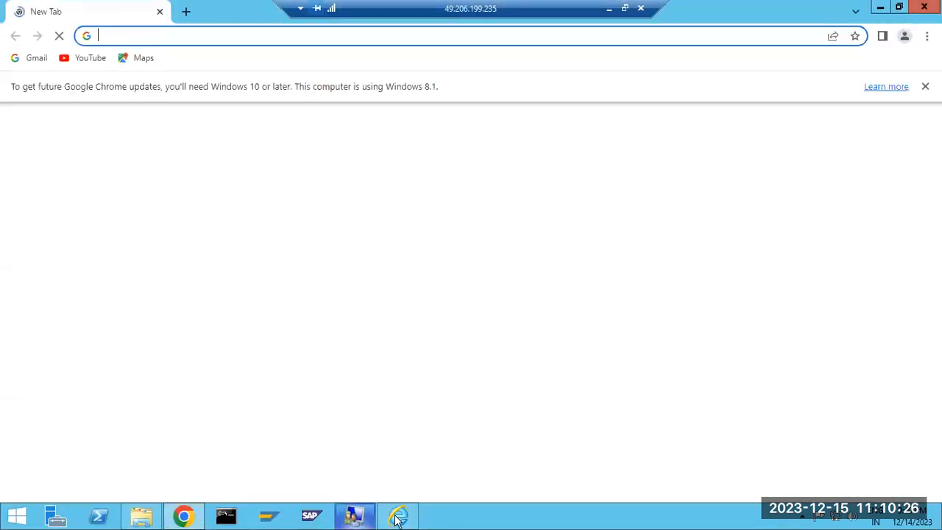
pyautogui.hotkey('ctrl', 'v')
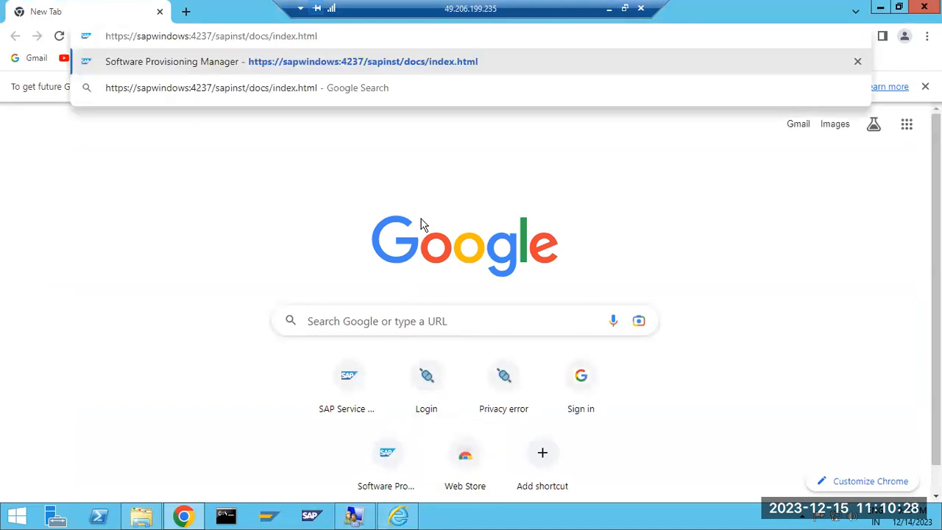
pyautogui.press('Return')
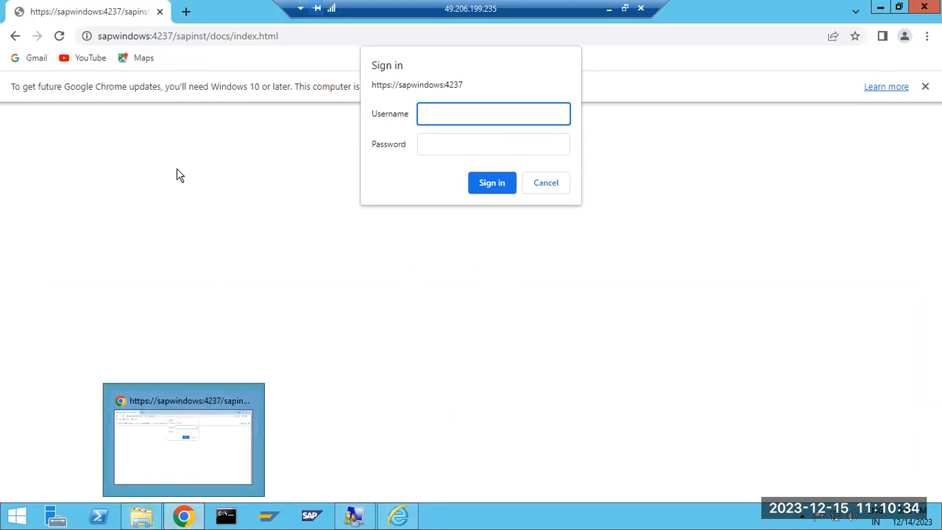
# Highlight the host name sapwindows and port 4237 in the sapinst address
pyautogui.moveTo(98, 36); pyautogui.dragTo(204, 36)
pyautogui.click(183, 36)
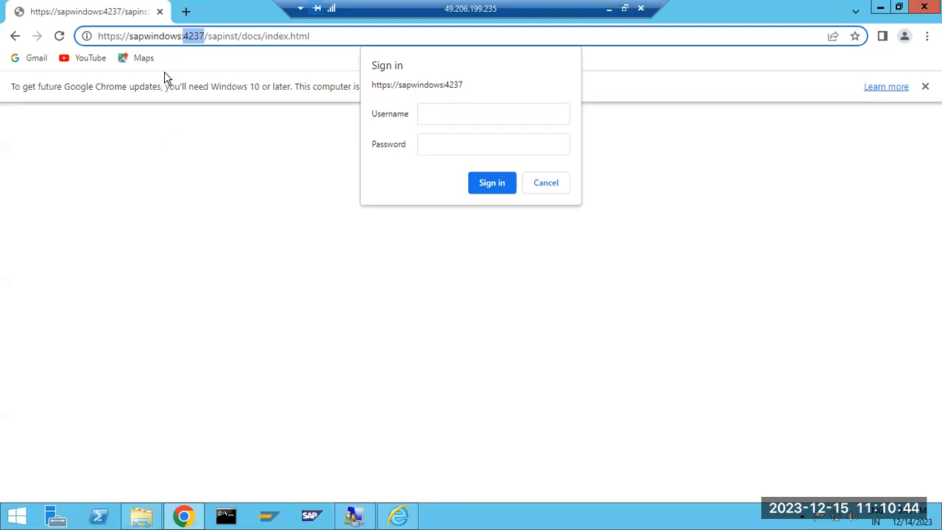
pyautogui.moveTo(129, 36); pyautogui.dragTo(200, 36)
# Review the server's system properties for the computer name, and check Local Disk (C:) in This PC
pyautogui.click(141, 514)
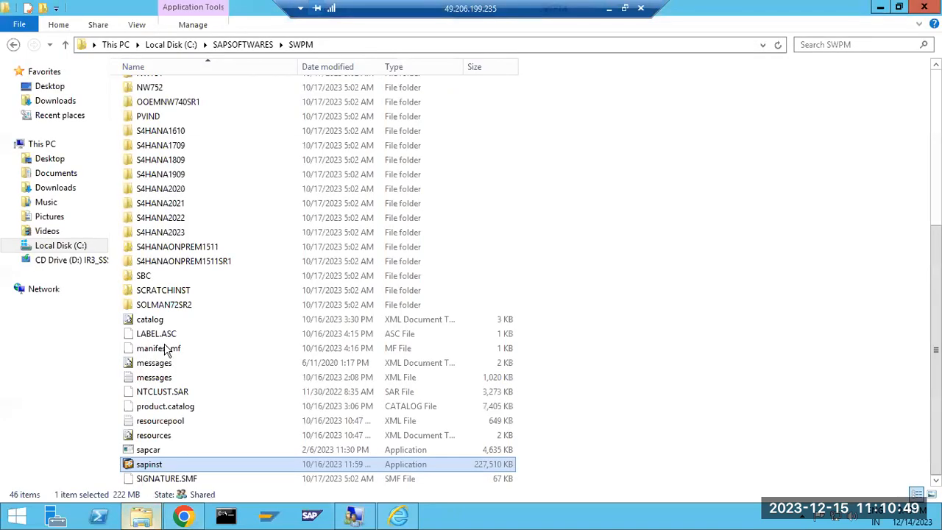
pyautogui.rightClick(36, 144)
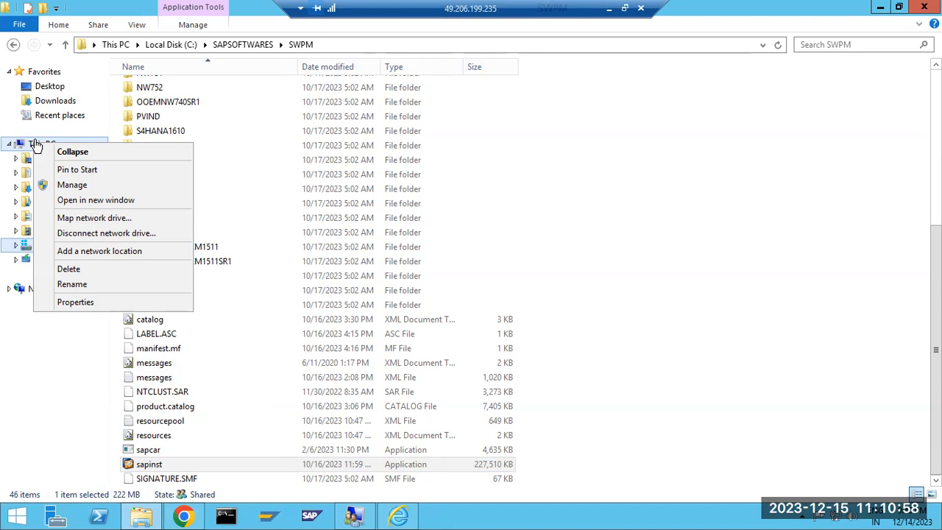
pyautogui.click(81, 302)
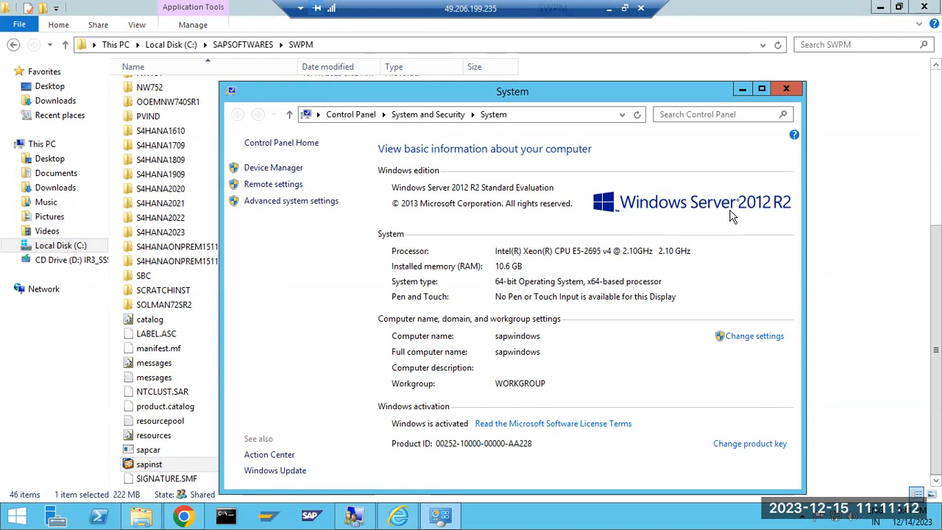
pyautogui.click(786, 88)
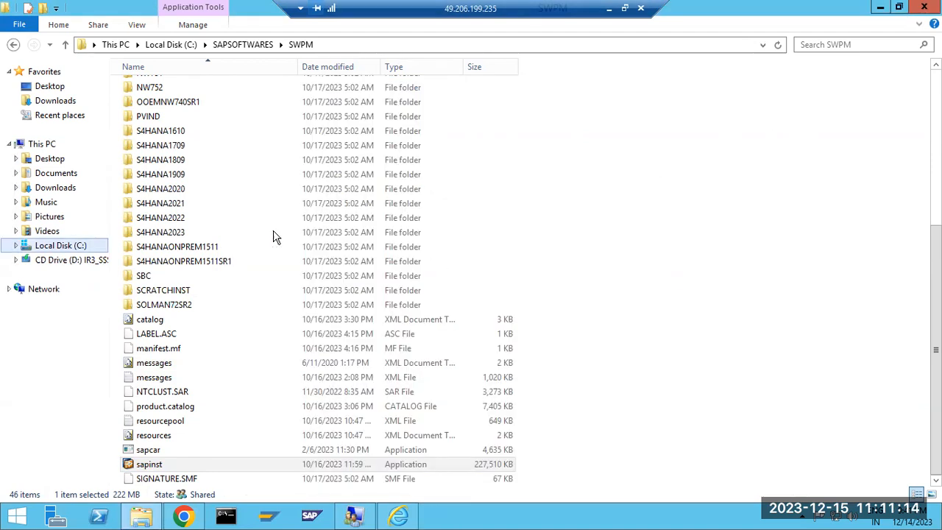
pyautogui.click(52, 144)
pyautogui.click(205, 188)
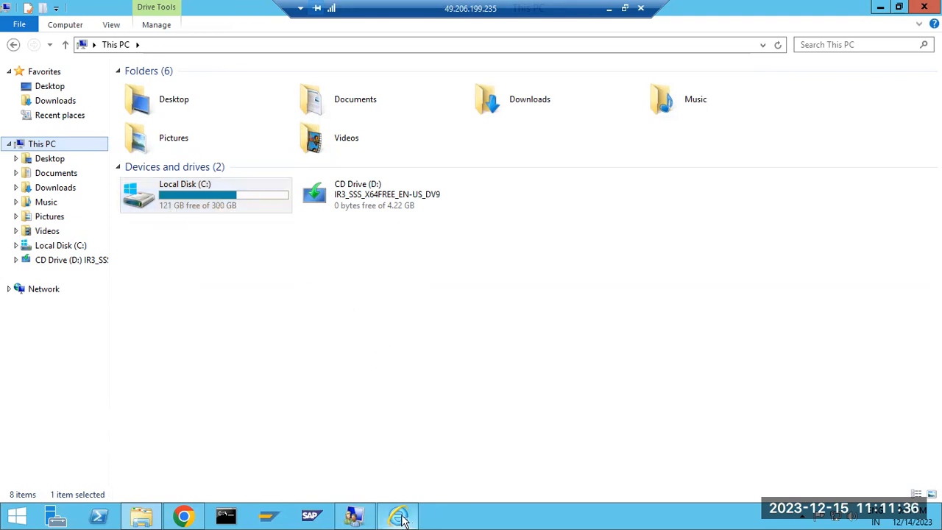
# Return to the sapinst page in Chrome and sign in as Administrator with the account password
pyautogui.click(184, 516)
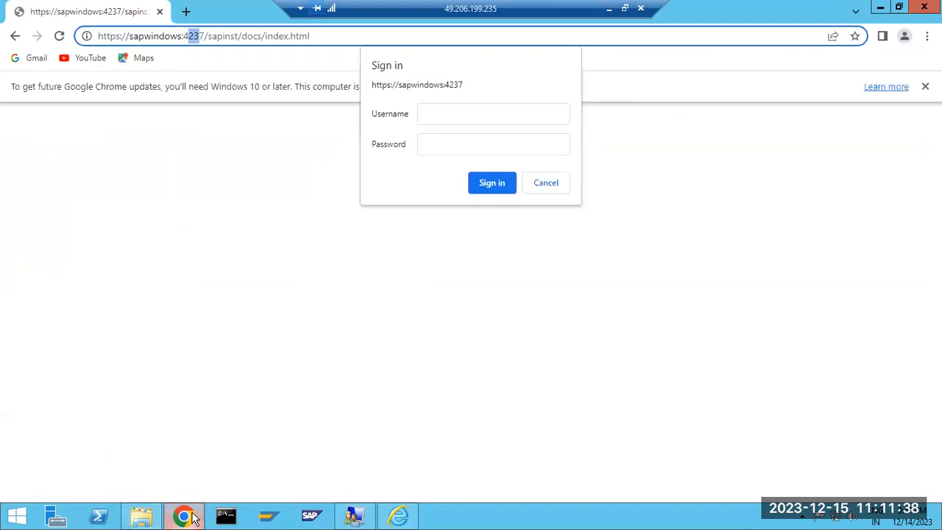
pyautogui.moveTo(129, 36); pyautogui.dragTo(308, 36)
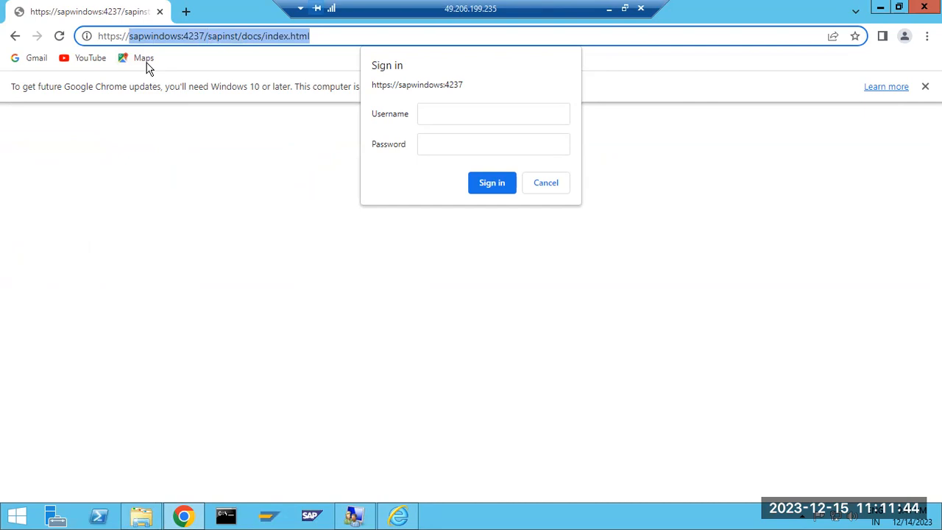
pyautogui.click(434, 118)
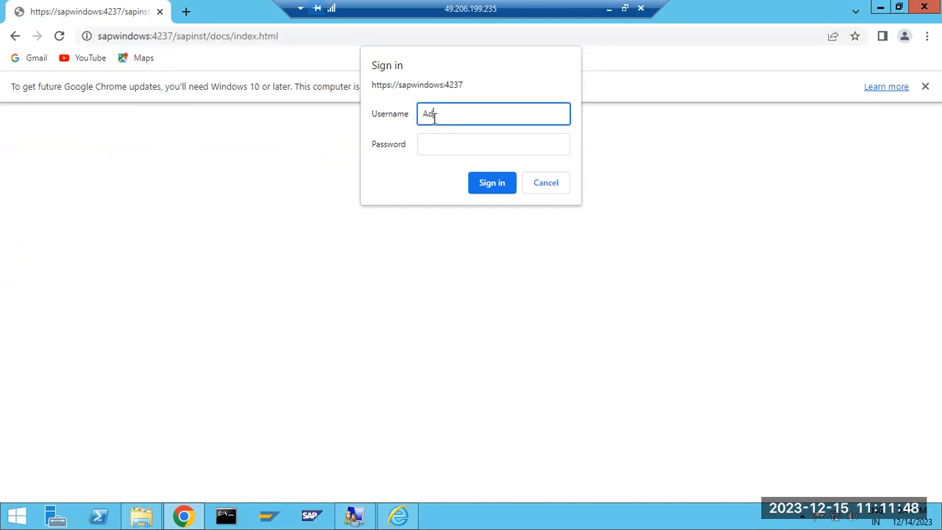
pyautogui.write('Administrator')
pyautogui.press('Tab')
pyautogui.write('•••••')
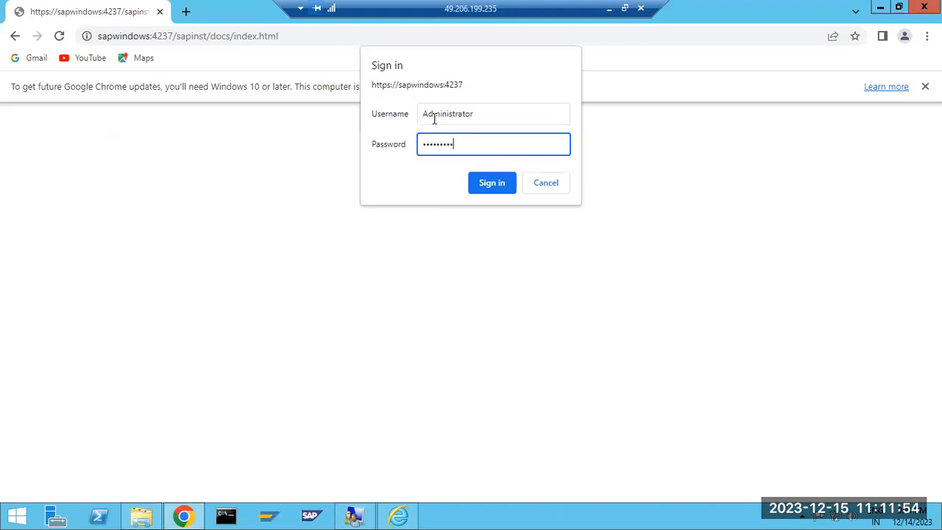
pyautogui.press('Return')
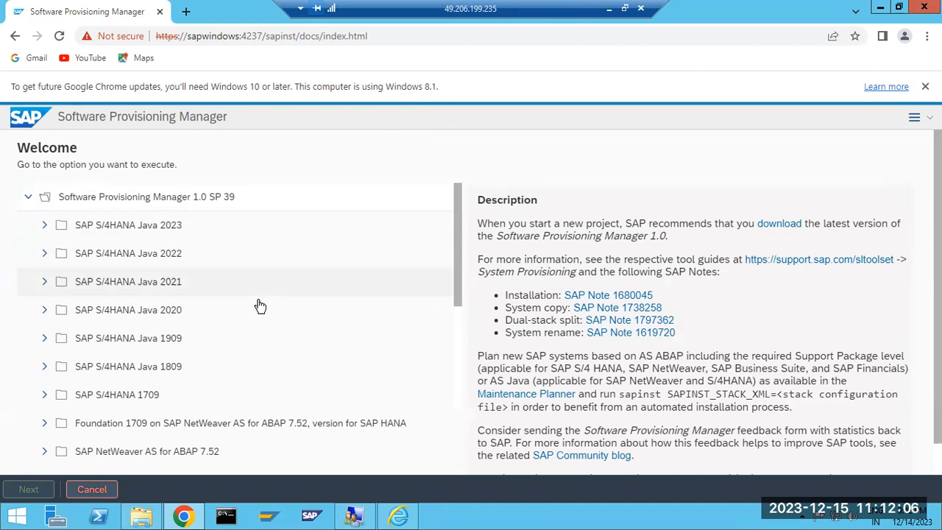
# Look through the Software Provisioning Manager product list and expand SAP NetWeaver 7.5
pyautogui.scroll(-6, 270, 309)
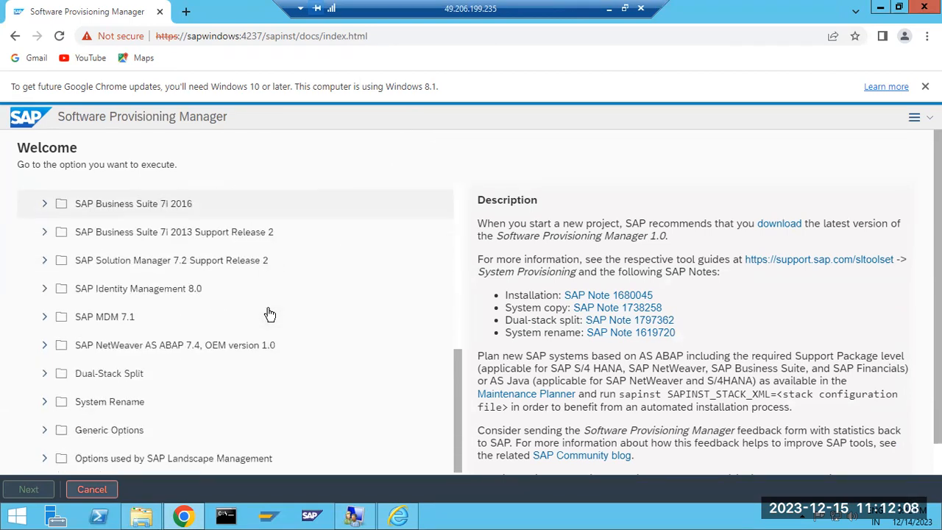
pyautogui.scroll(5, 270, 313)
pyautogui.scroll(1, 270, 313)
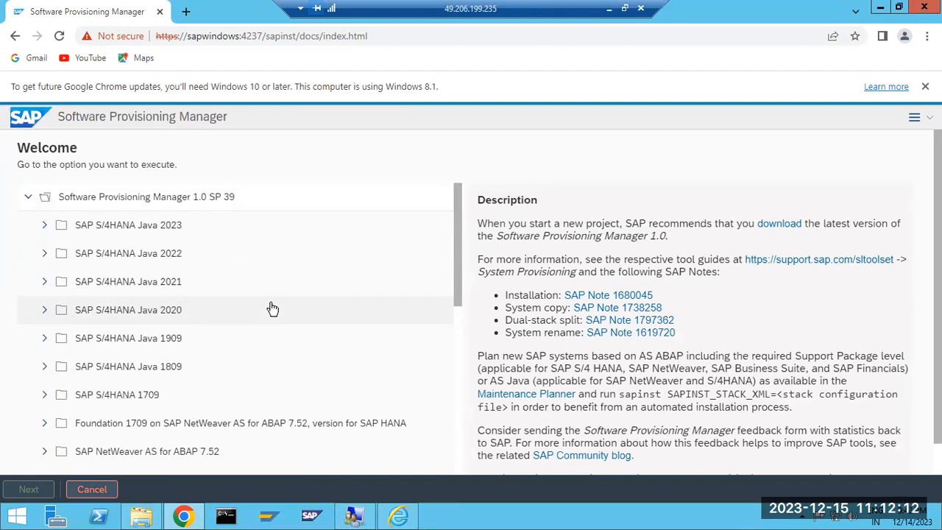
pyautogui.scroll(-5, 143, 294)
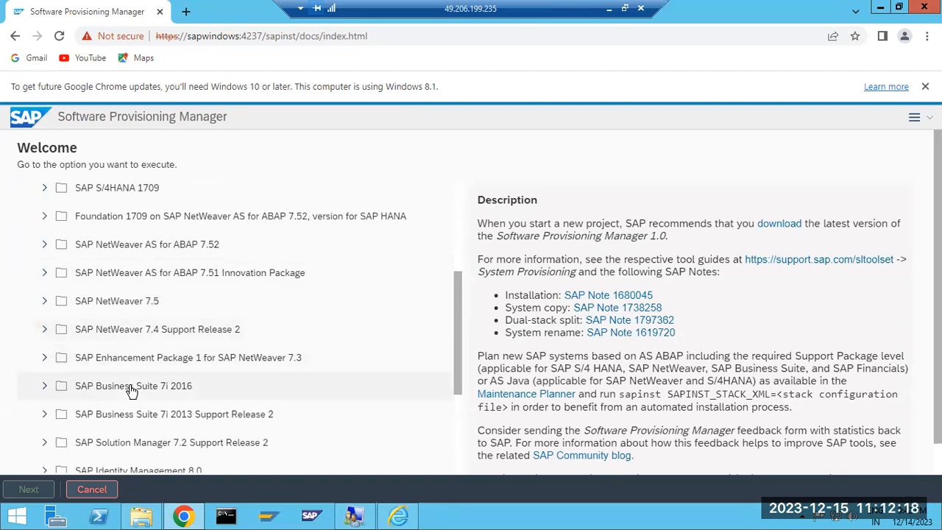
pyautogui.scroll(-2, 133, 388)
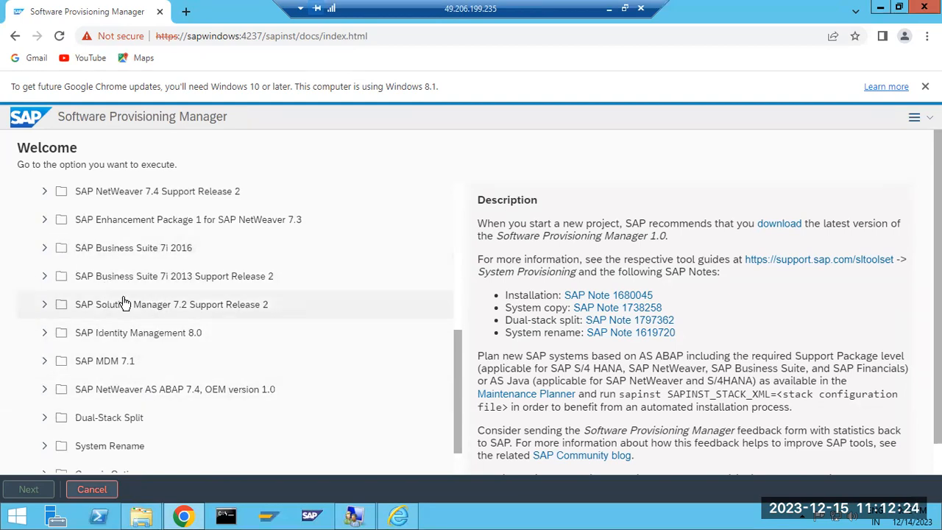
pyautogui.scroll(2, 110, 302)
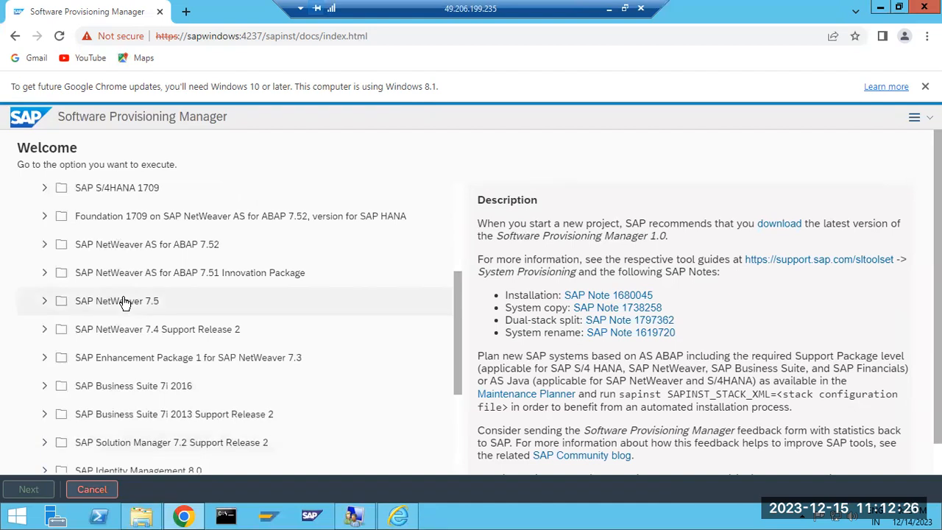
pyautogui.click(45, 300)
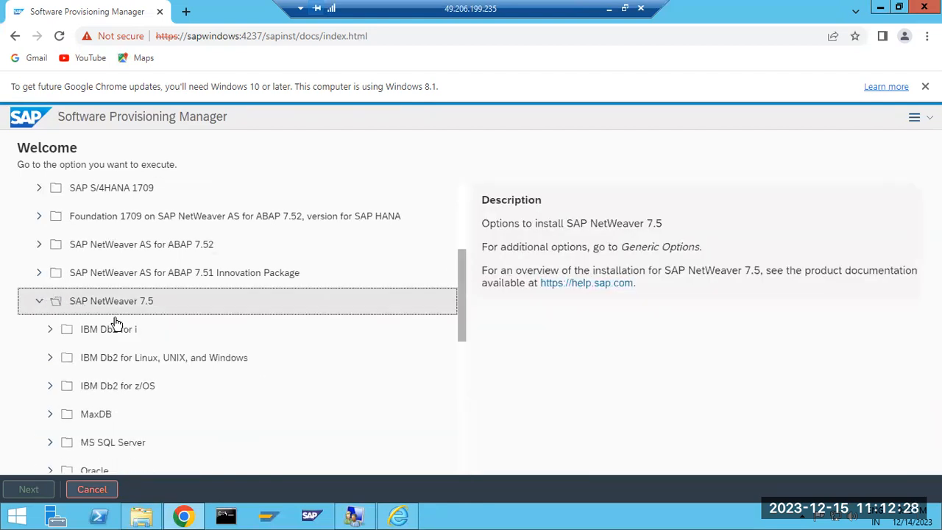
pyautogui.click(123, 306)
pyautogui.click(41, 299)
# In the Paint notes, draw a small rounded box about 122 × 57 px, a large one below it, and a database-shaped box underneath
pyautogui.click(610, 8)
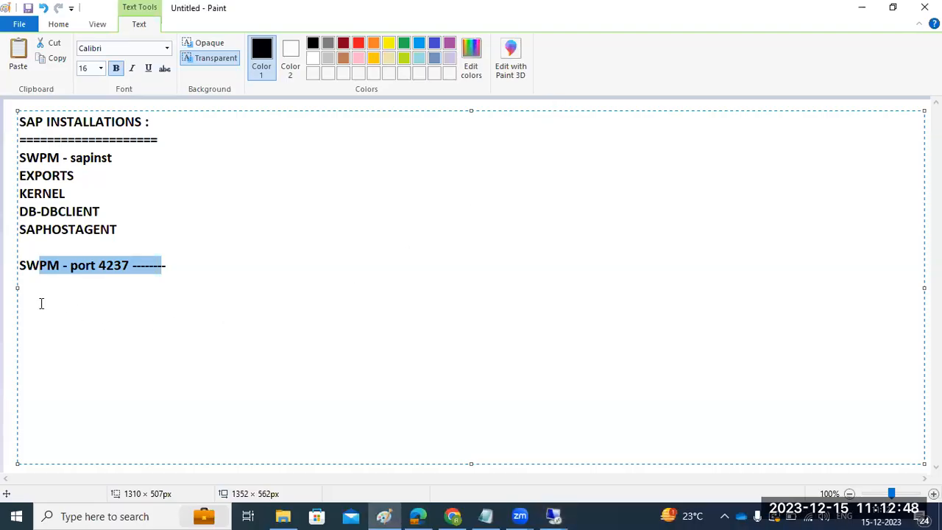
pyautogui.click(7, 287)
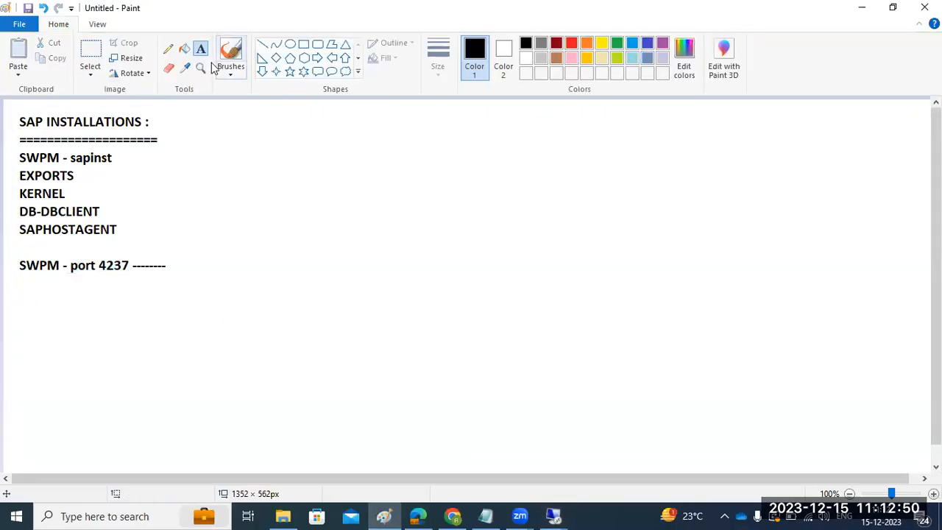
pyautogui.click(317, 44)
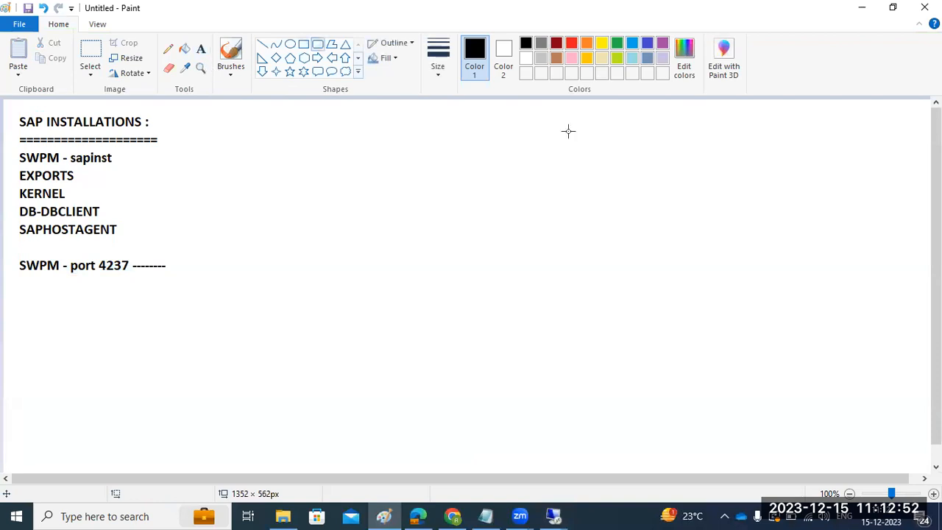
pyautogui.moveTo(577, 105); pyautogui.dragTo(662, 145)
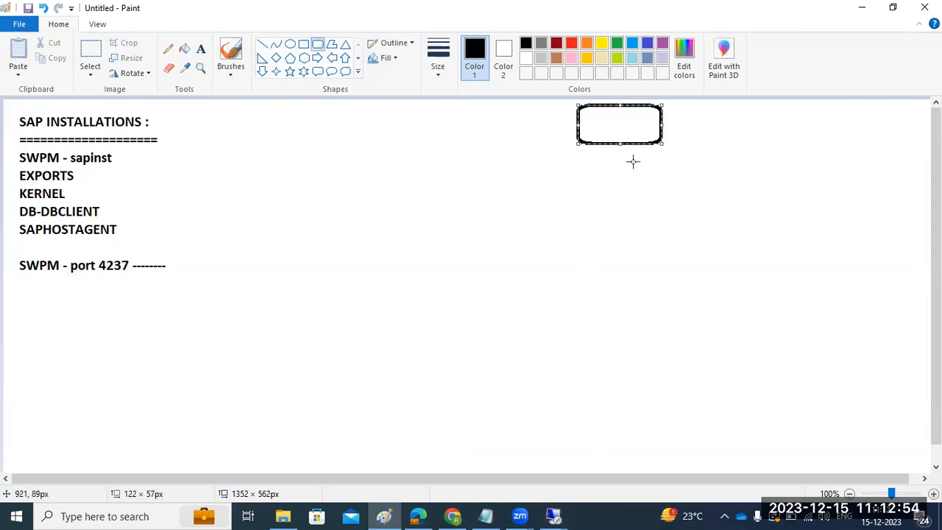
pyautogui.moveTo(491, 169); pyautogui.dragTo(749, 318)
pyautogui.moveTo(581, 367); pyautogui.dragTo(676, 467)
pyautogui.moveTo(584, 369); pyautogui.dragTo(672, 391)
pyautogui.click(515, 367)
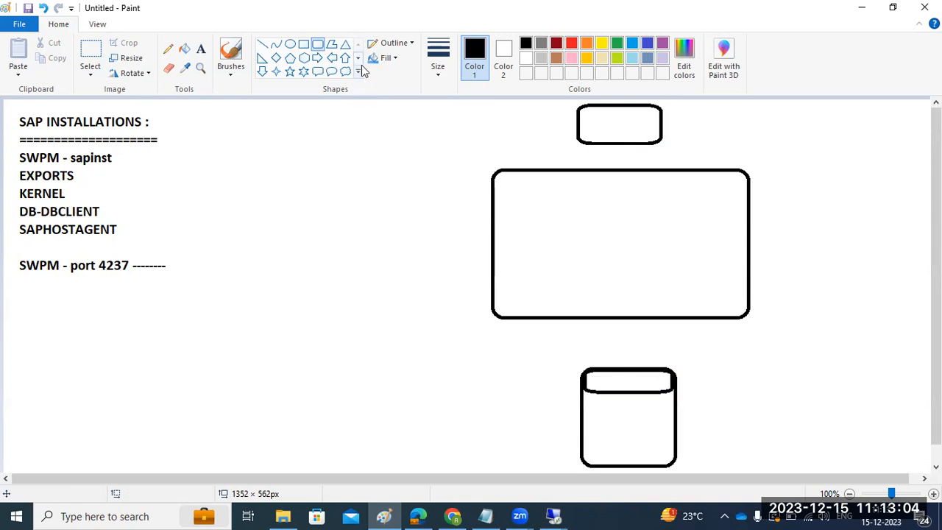
# Label the diagram's three boxes from top to bottom "present", "SAP" and "DB"
pyautogui.click(262, 44)
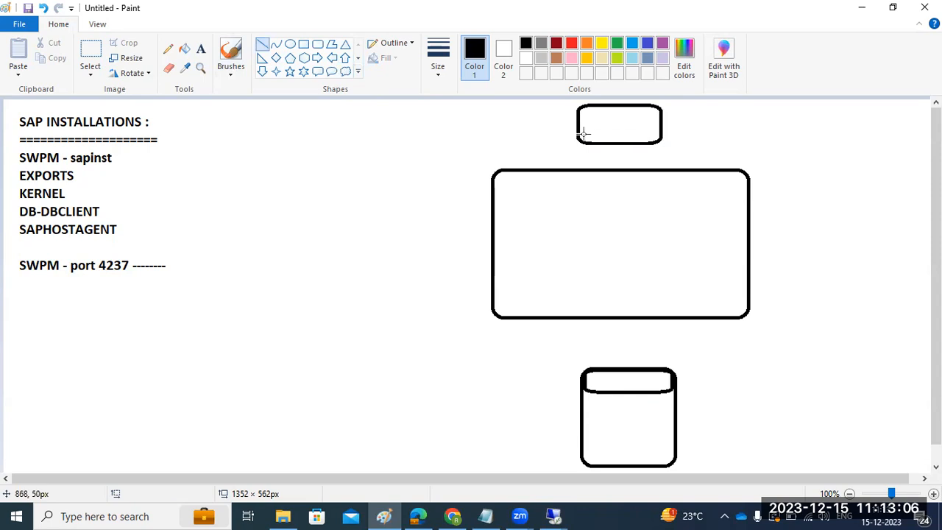
pyautogui.click(200, 48)
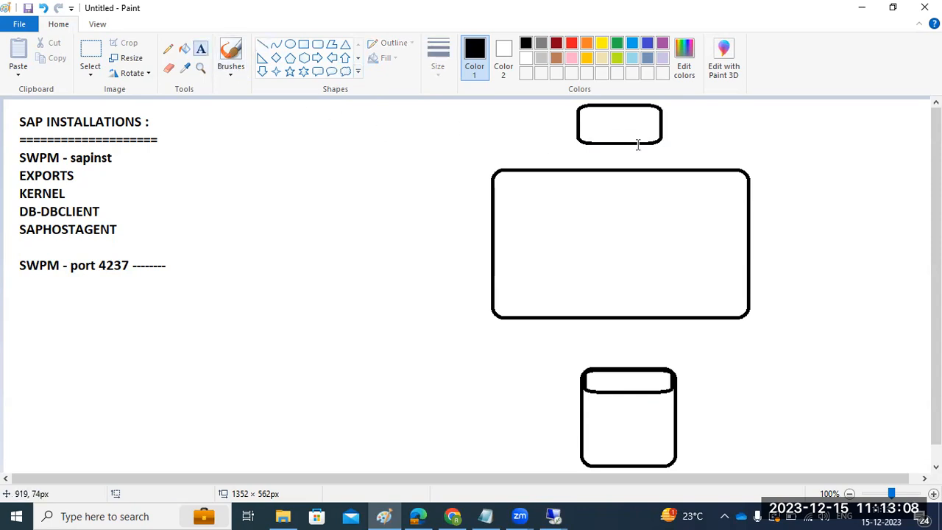
pyautogui.click(600, 128)
pyautogui.write('preset')
pyautogui.press('BackSpace')
pyautogui.write('nt')
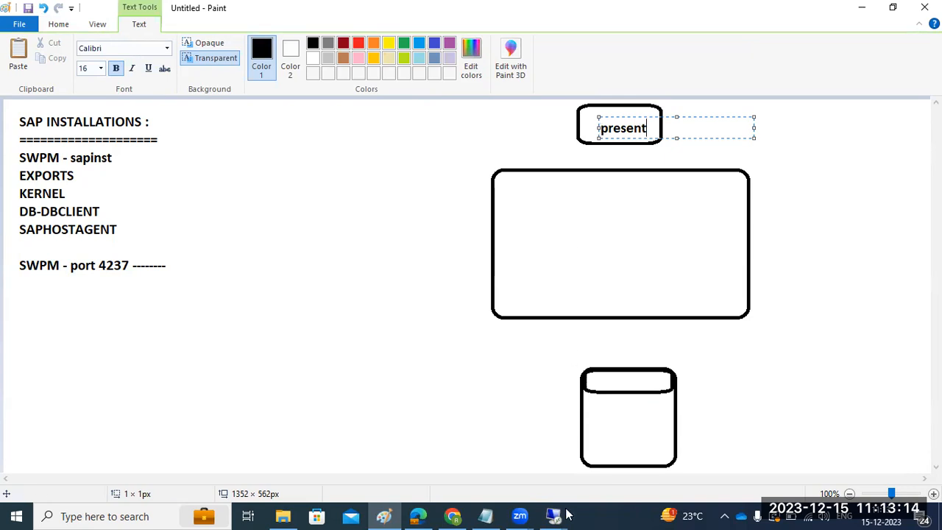
pyautogui.moveTo(557, 515)
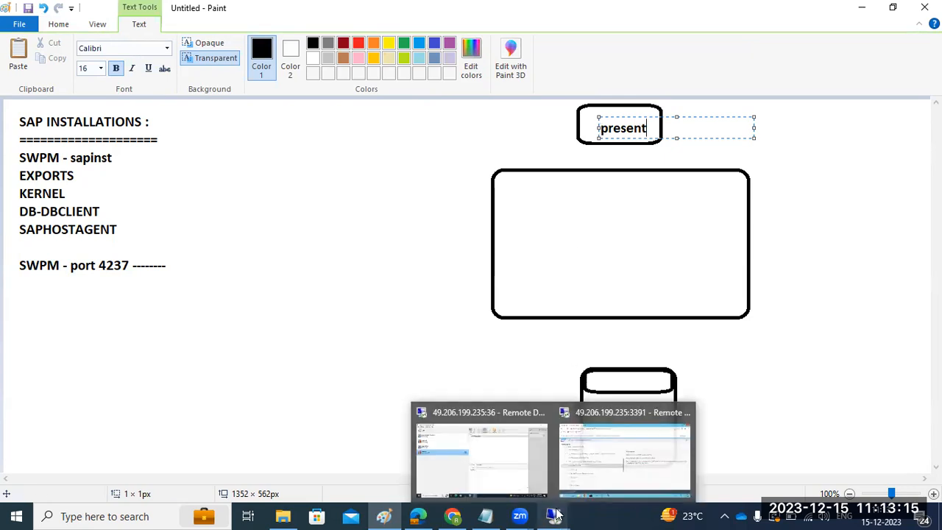
pyautogui.click(558, 233)
pyautogui.click(557, 232)
pyautogui.write('SAP')
pyautogui.click(610, 421)
pyautogui.write('DB')
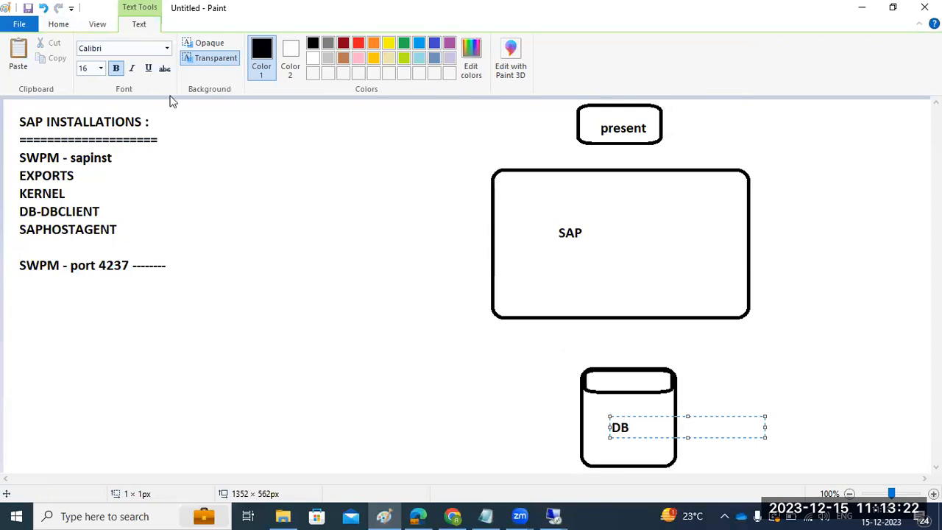
# Draw arrows from the present box to SAP and from SAP to DB, plus short marks beside DB and above the SAP label
pyautogui.scroll(2, 162, 78)
pyautogui.click(262, 44)
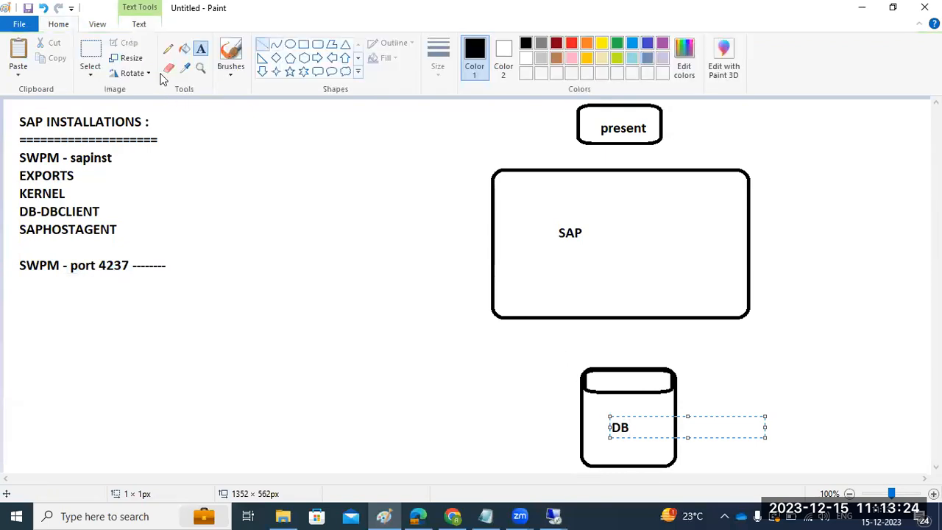
pyautogui.moveTo(609, 144); pyautogui.dragTo(598, 202)
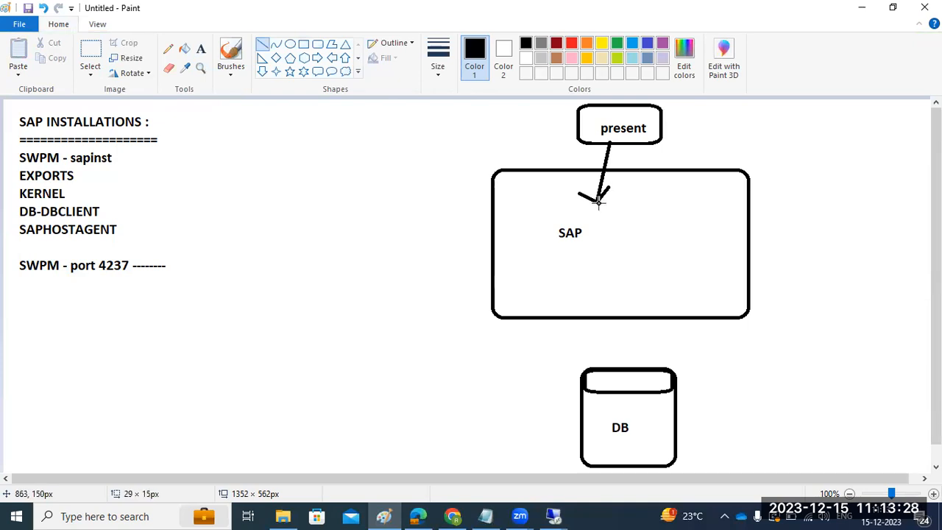
pyautogui.moveTo(611, 317)
pyautogui.mouseDown()
pyautogui.moveTo(636, 383)
pyautogui.moveTo(617, 380)
pyautogui.moveTo(633, 383)
pyautogui.mouseUp()
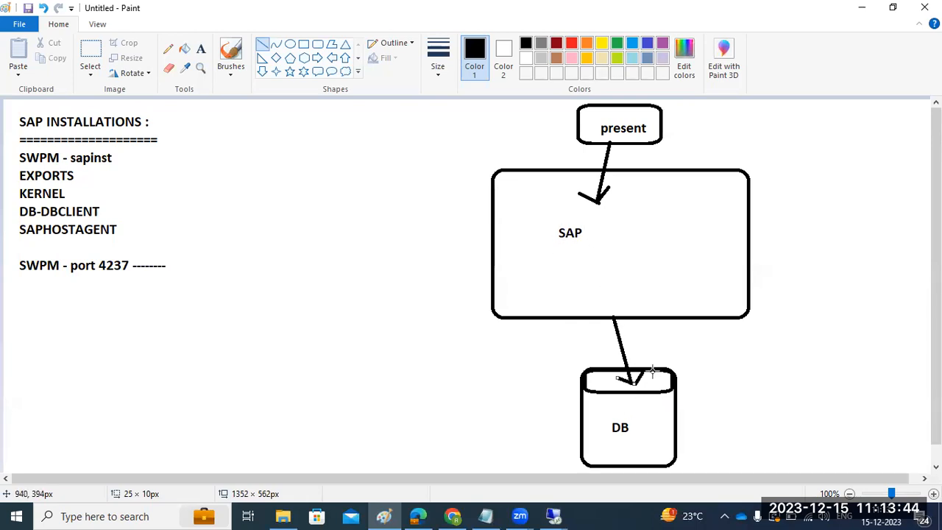
pyautogui.moveTo(674, 356); pyautogui.dragTo(671, 391)
pyautogui.moveTo(555, 210); pyautogui.dragTo(568, 205)
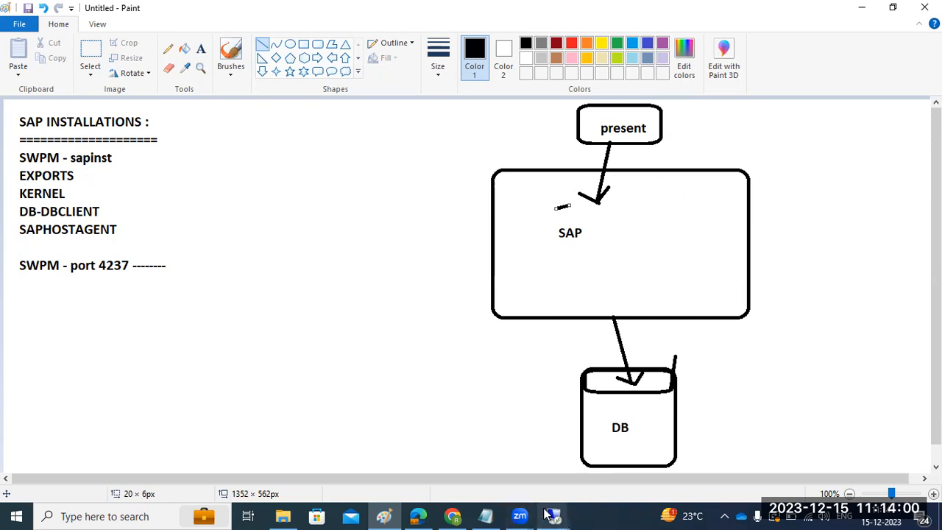
# Return to Software Provisioning Manager on the remote server and expand MS SQL Server and its Installation options under SAP NetWeaver 7.5
pyautogui.moveTo(548, 515)
pyautogui.click(581, 471)
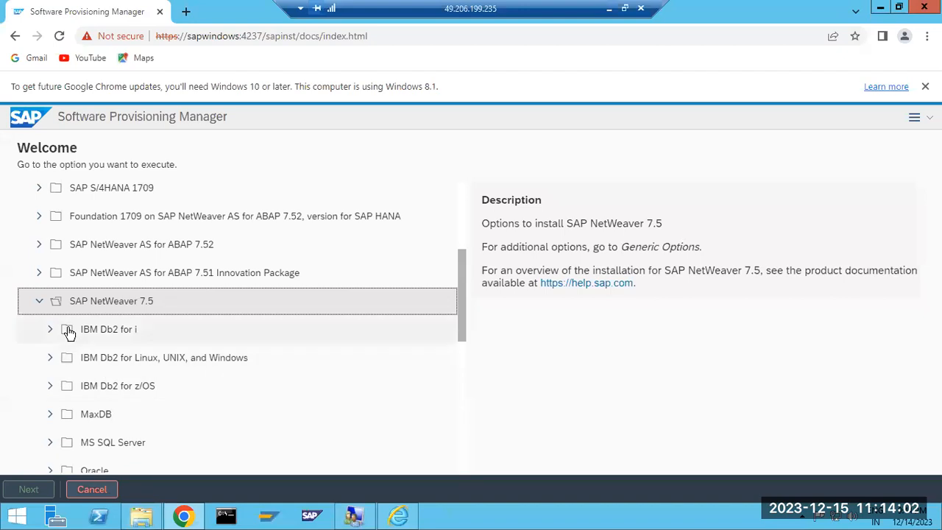
pyautogui.click(50, 444)
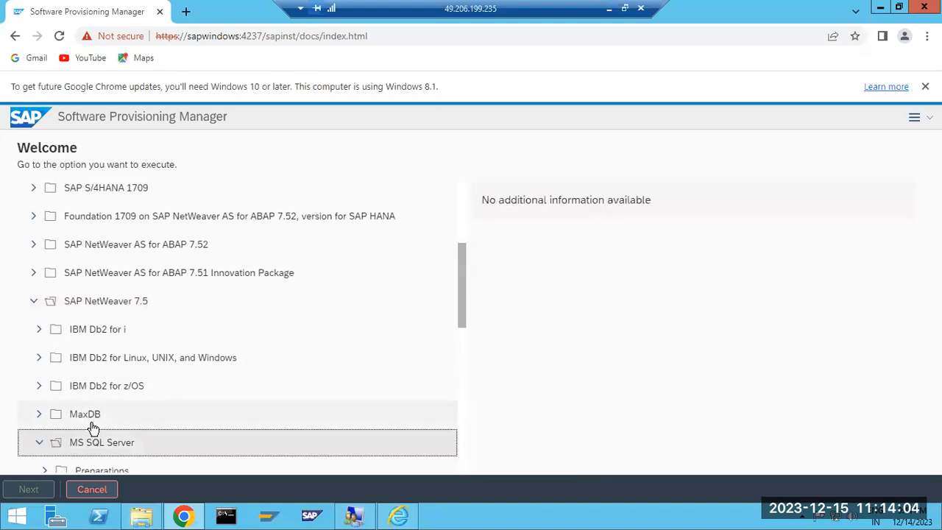
pyautogui.scroll(-2, 92, 426)
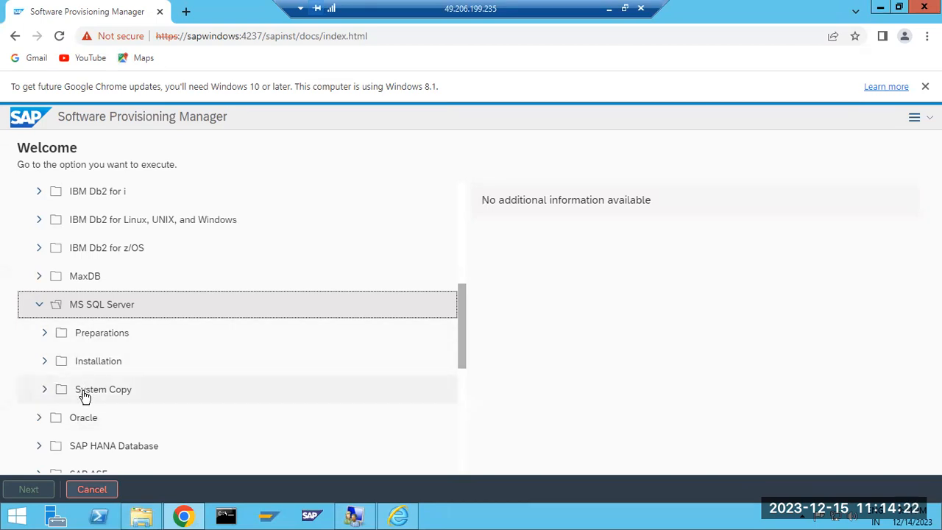
pyautogui.click(45, 368)
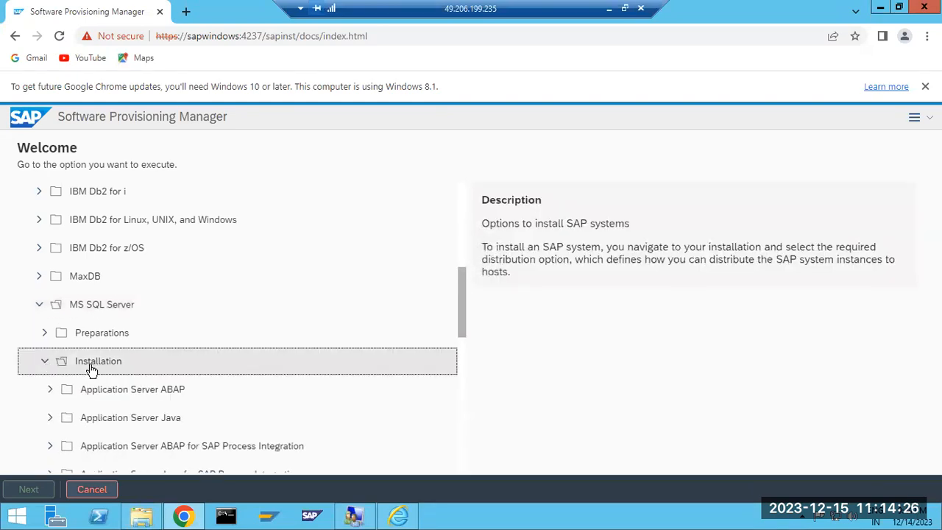
# Expand Application Server ABAP and its Standard System folder, and select the Standard System installation option
pyautogui.scroll(-2, 90, 369)
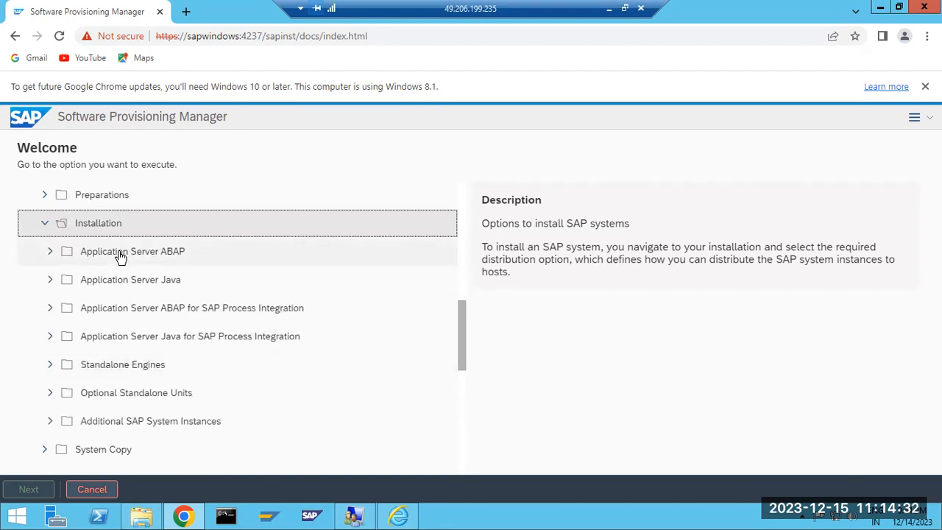
pyautogui.click(121, 255)
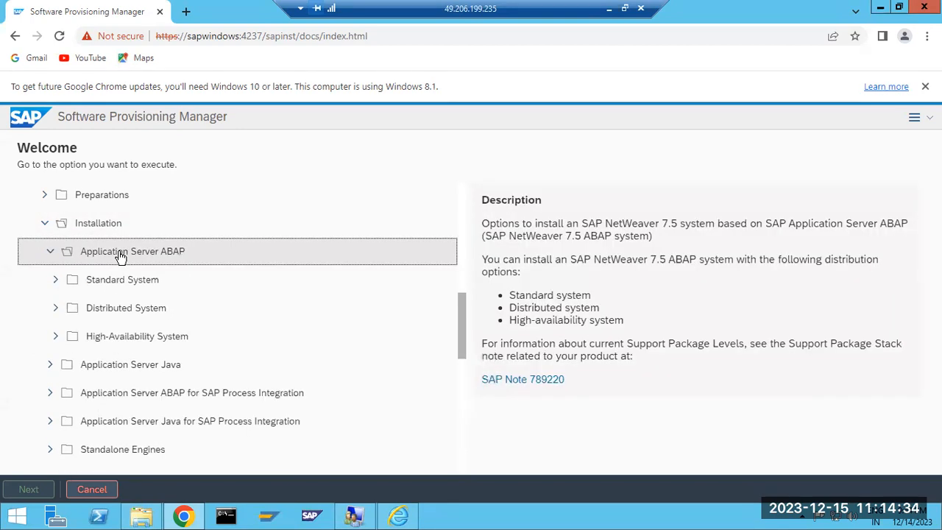
pyautogui.moveTo(83, 255); pyautogui.dragTo(184, 256)
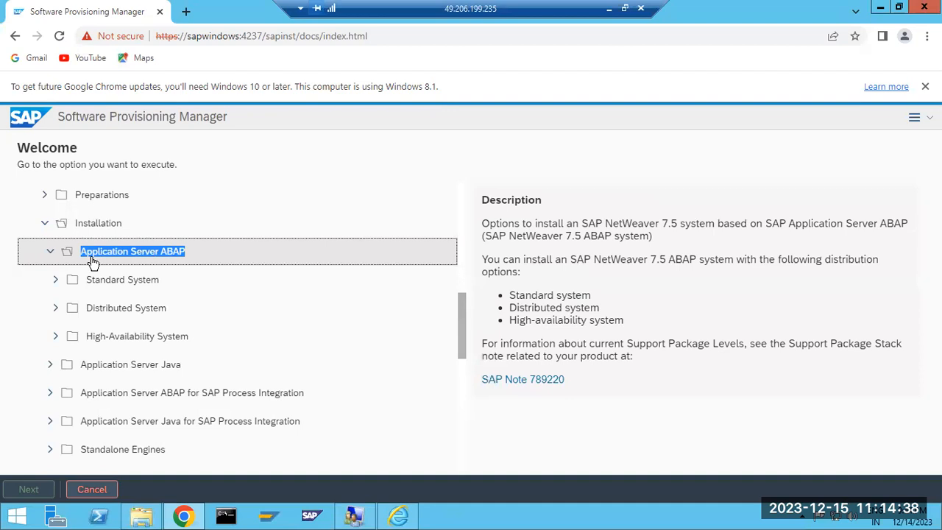
pyautogui.click(61, 283)
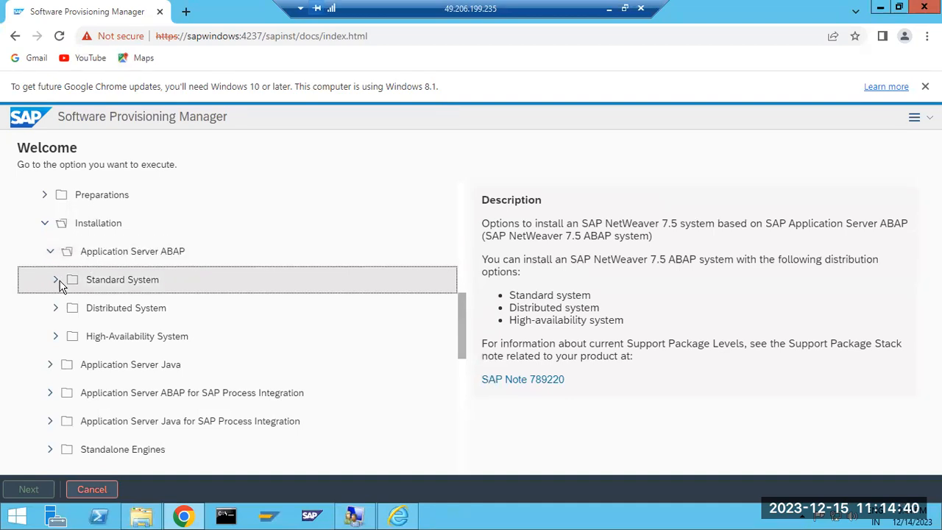
pyautogui.click(79, 310)
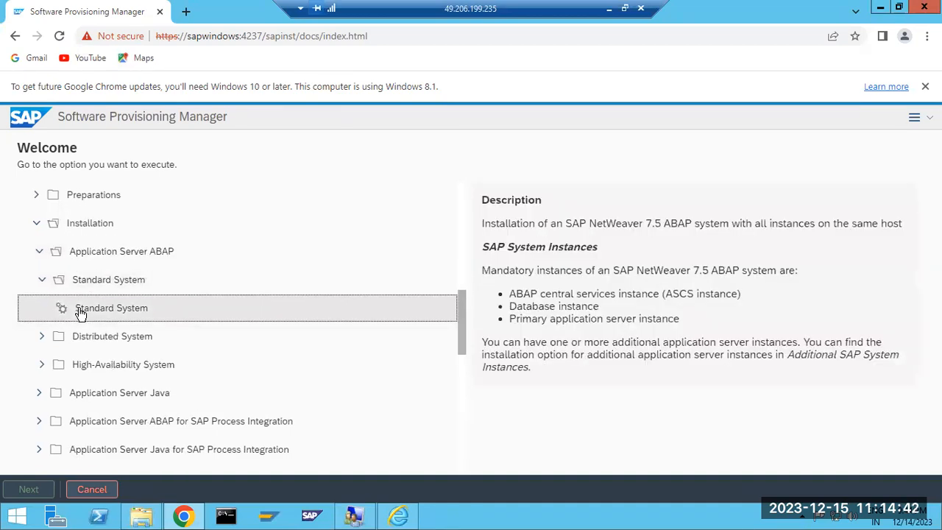
pyautogui.scroll(2, 121, 316)
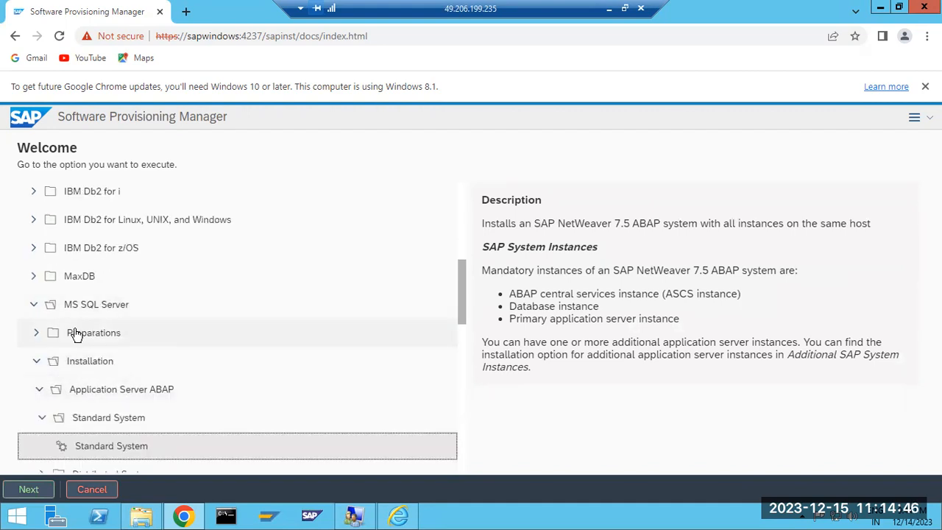
# Launch the Standard System option under MS SQL Server for Application Server ABAP and start a new run of the chosen option
pyautogui.scroll(5, 80, 331)
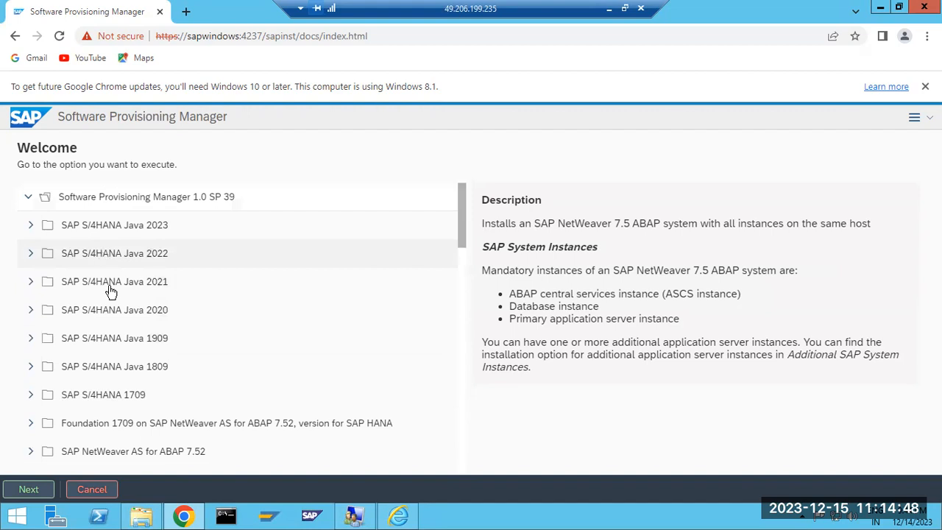
pyautogui.scroll(-3, 84, 336)
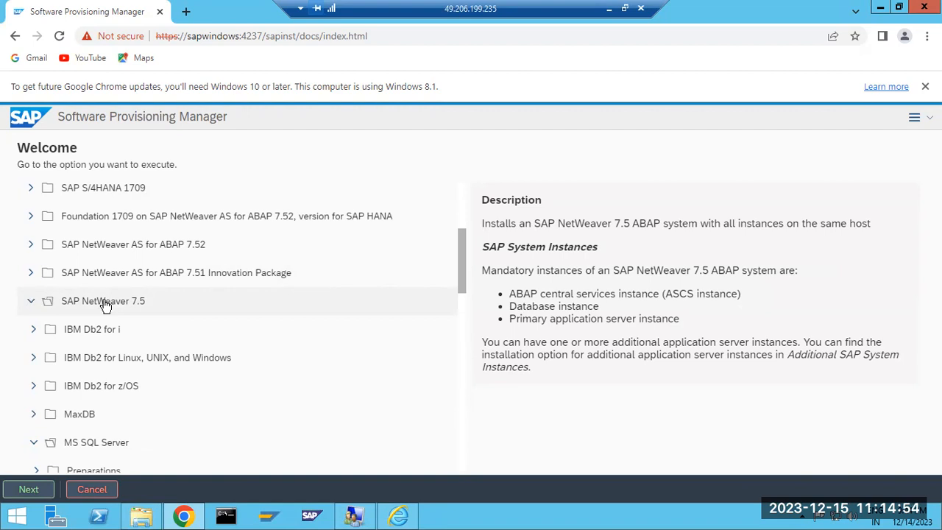
pyautogui.scroll(-2, 98, 311)
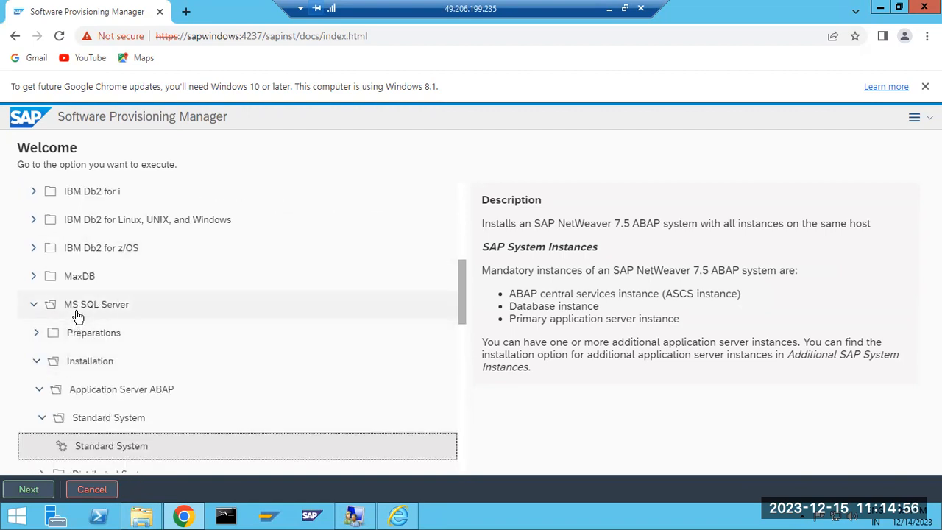
pyautogui.scroll(-1, 79, 317)
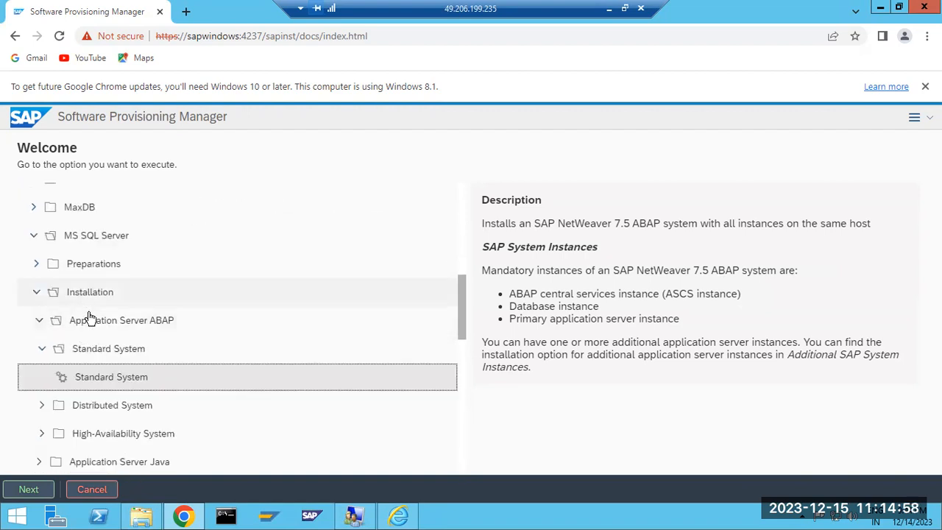
pyautogui.doubleClick(100, 379)
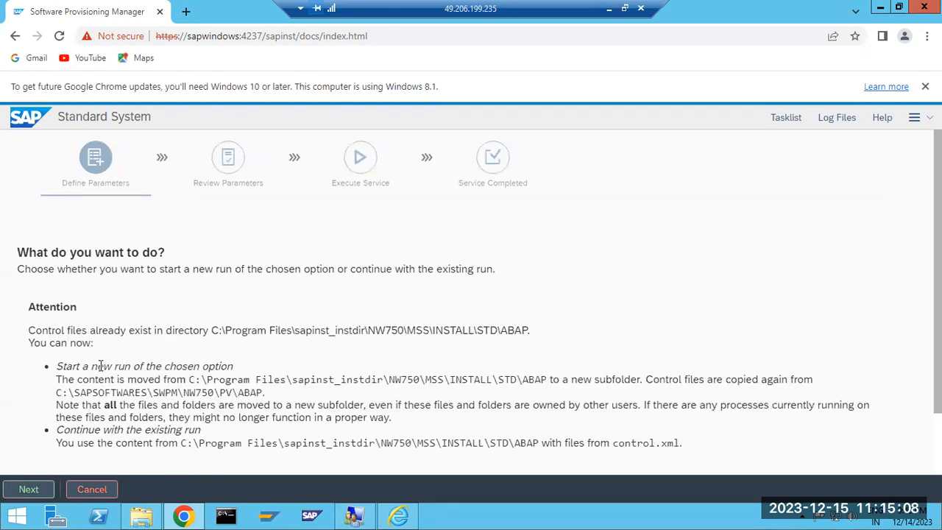
pyautogui.scroll(-1, 217, 383)
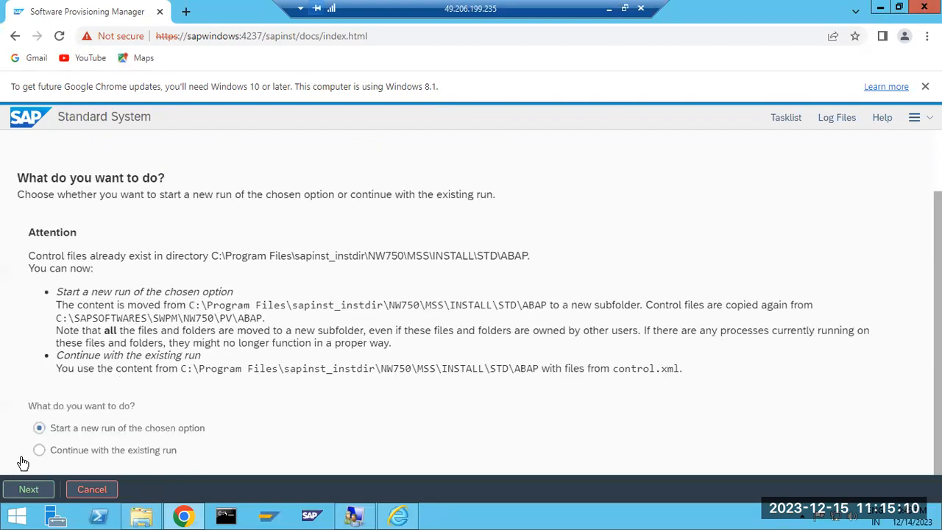
pyautogui.click(28, 488)
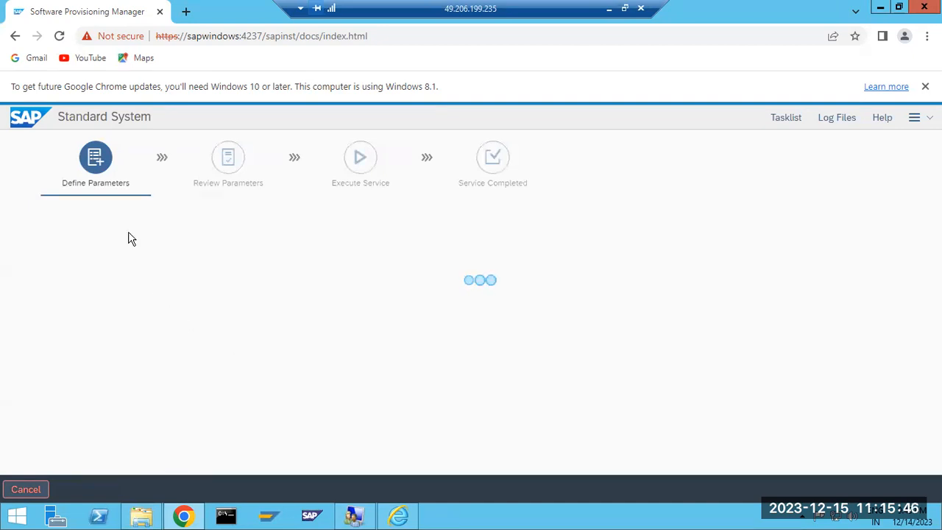
# Compare the Typical and Custom parameter modes, choose Typical, and continue the installation
pyautogui.click(74, 186)
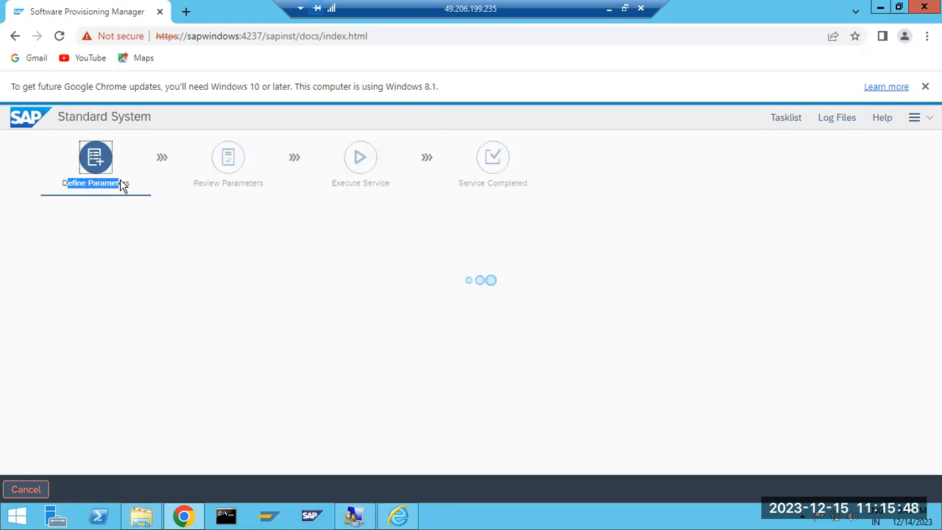
pyautogui.moveTo(200, 184); pyautogui.dragTo(510, 183)
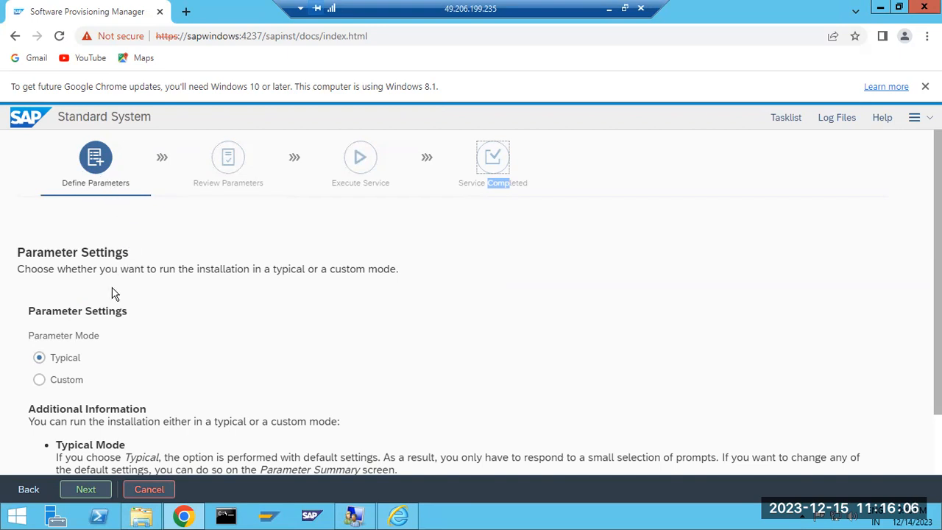
pyautogui.scroll(-1, 62, 320)
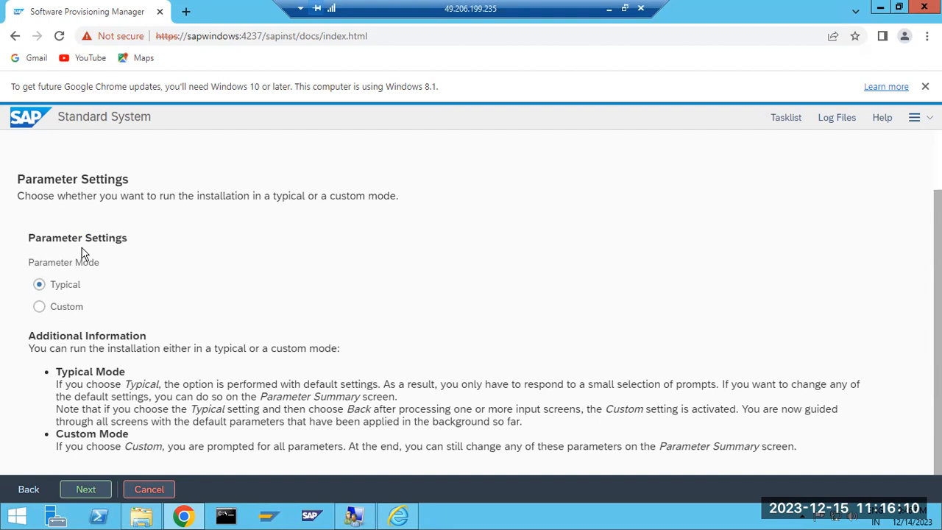
pyautogui.click(62, 309)
pyautogui.moveTo(238, 446); pyautogui.dragTo(543, 444)
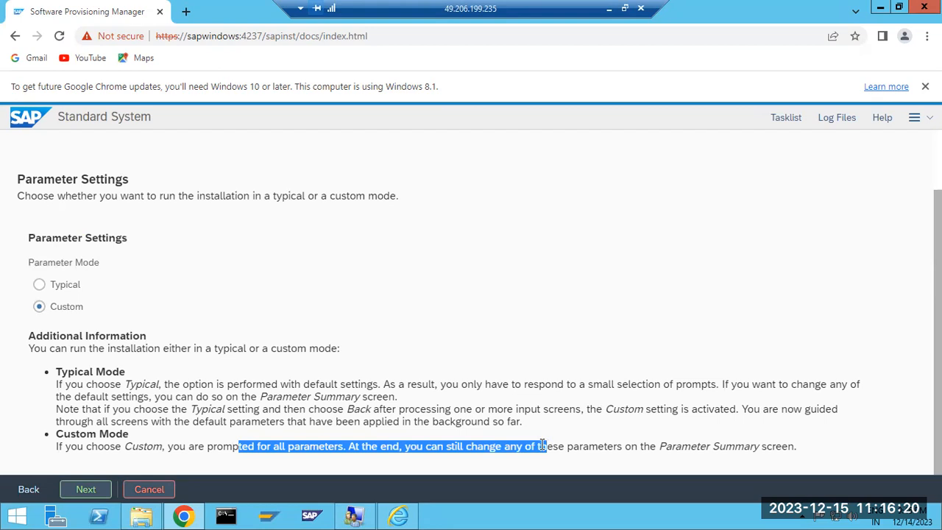
pyautogui.click(40, 284)
pyautogui.click(79, 485)
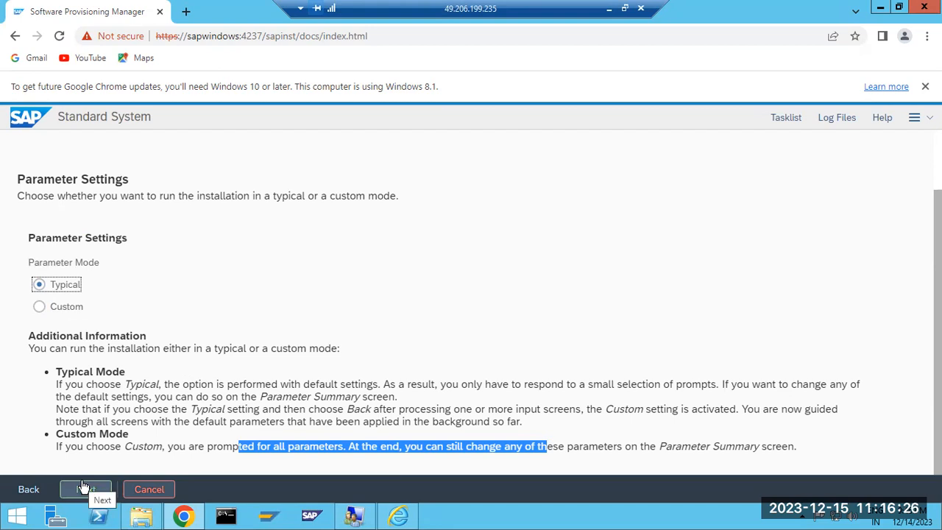
pyautogui.click(83, 487)
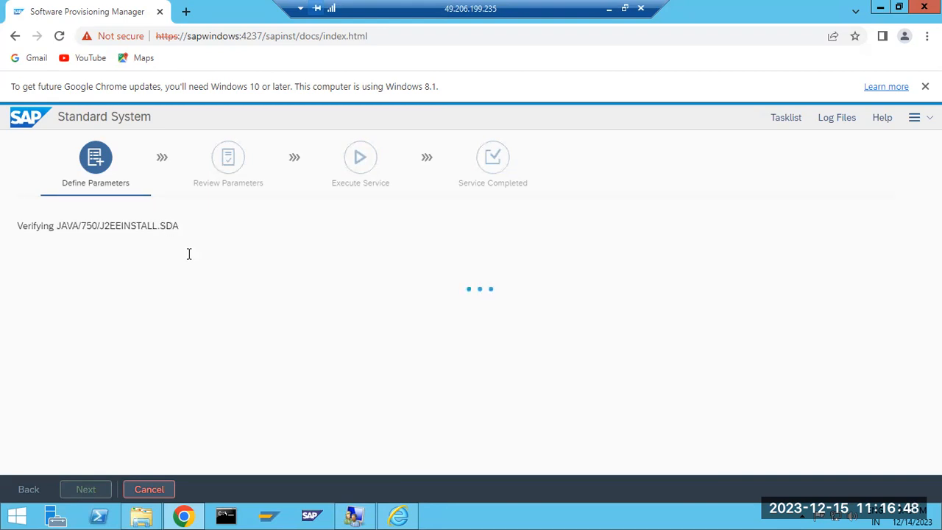
# Check the installation's log file list and its task list, highlighting the Collecting Input task, and refresh the log files
pyautogui.moveTo(144, 519)
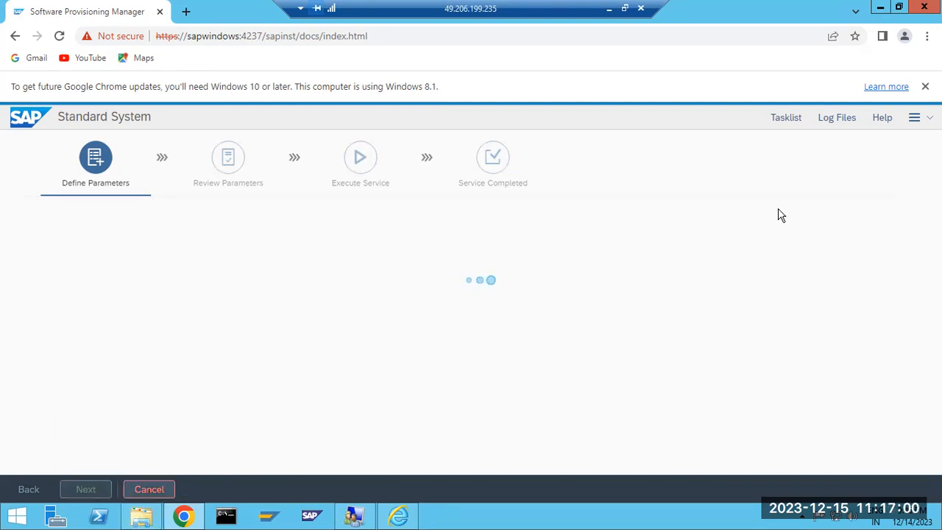
pyautogui.click(802, 126)
pyautogui.click(832, 124)
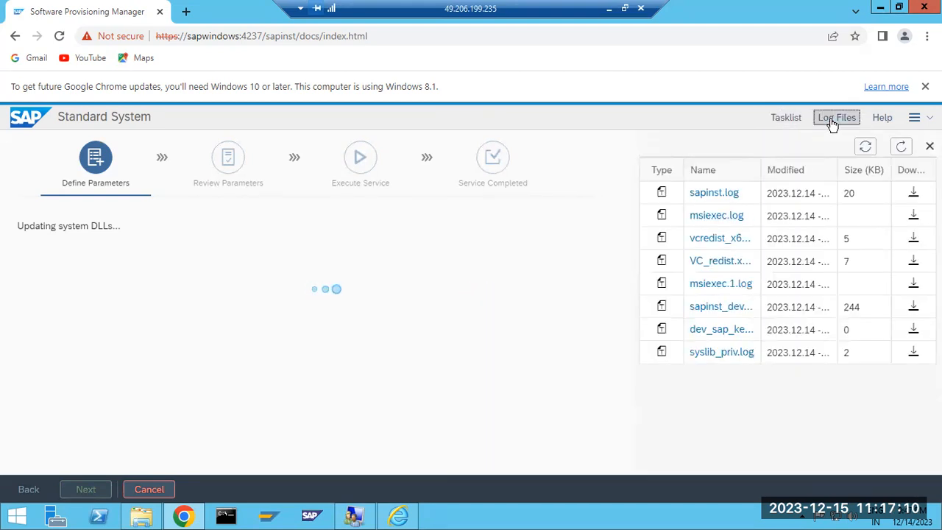
pyautogui.click(801, 120)
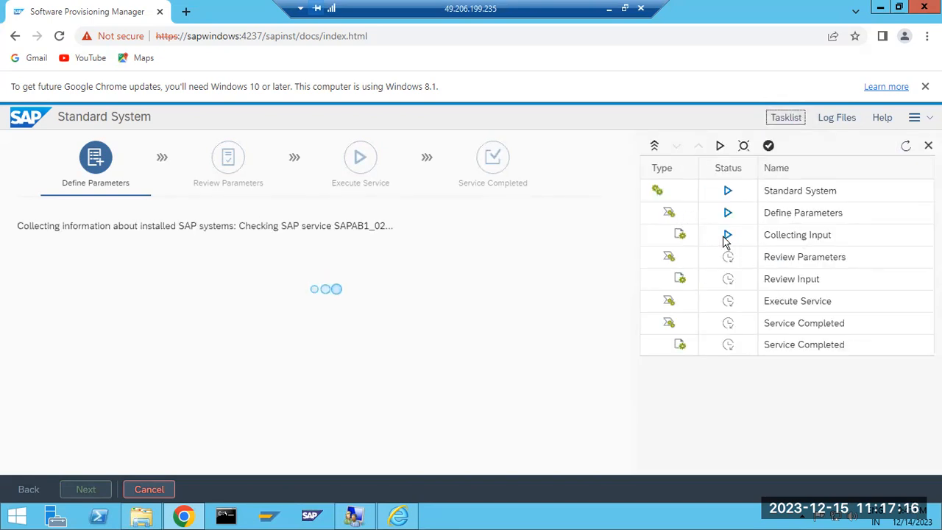
pyautogui.moveTo(767, 235); pyautogui.dragTo(829, 236)
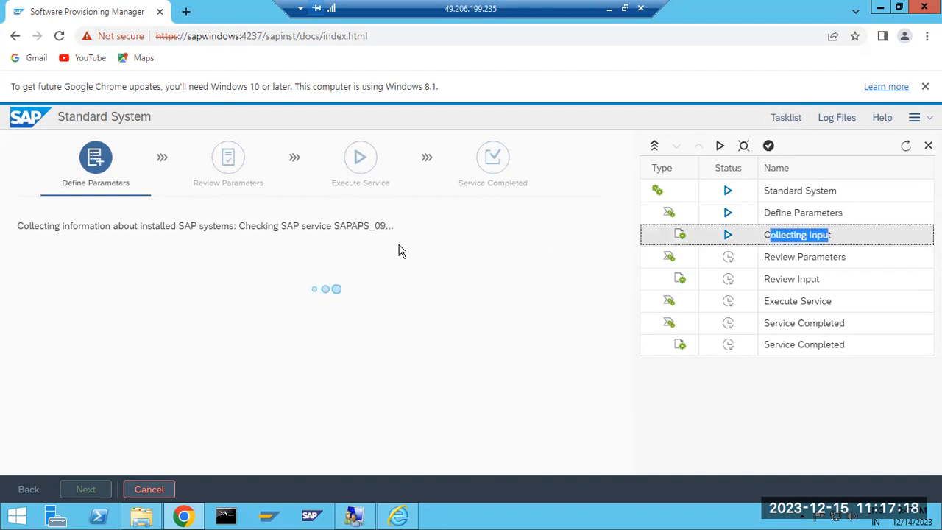
pyautogui.moveTo(124, 228); pyautogui.dragTo(203, 231)
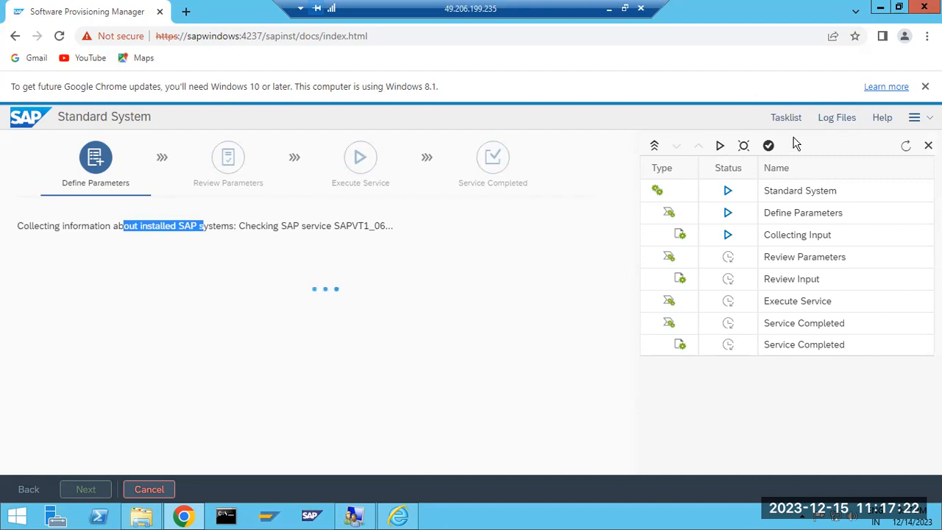
pyautogui.click(831, 120)
pyautogui.click(901, 148)
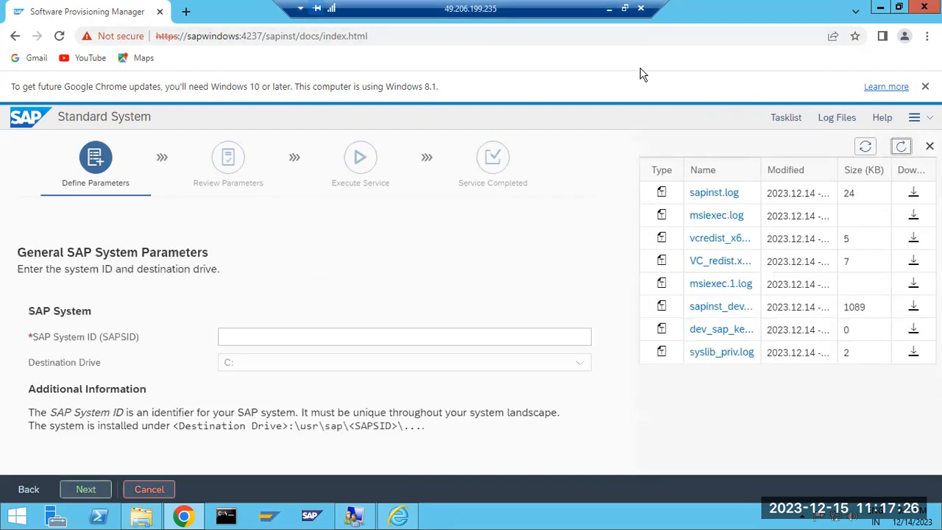
# Switch to Paint and add a note below the port line reading "SWPM log files : sapinst.log" and "sapinst_dev.log"
pyautogui.hotkey('alt', 'Tab')
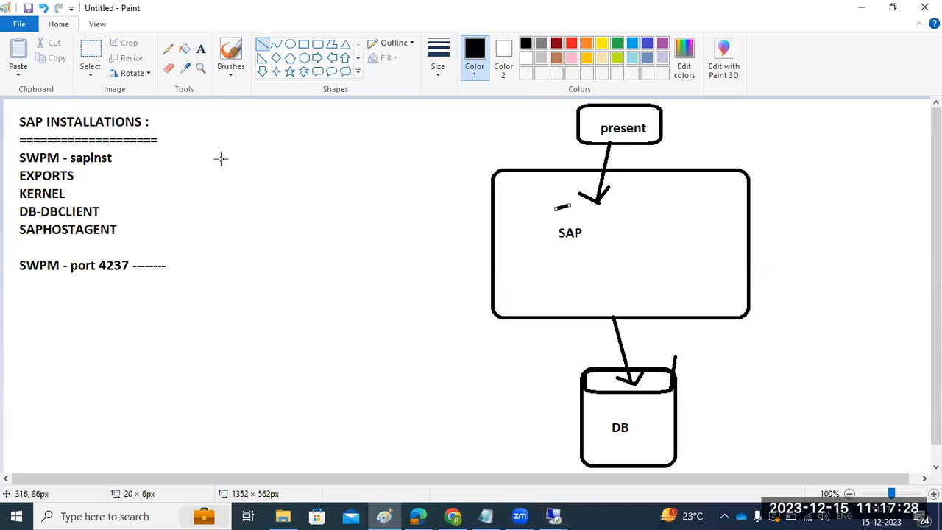
pyautogui.click(201, 48)
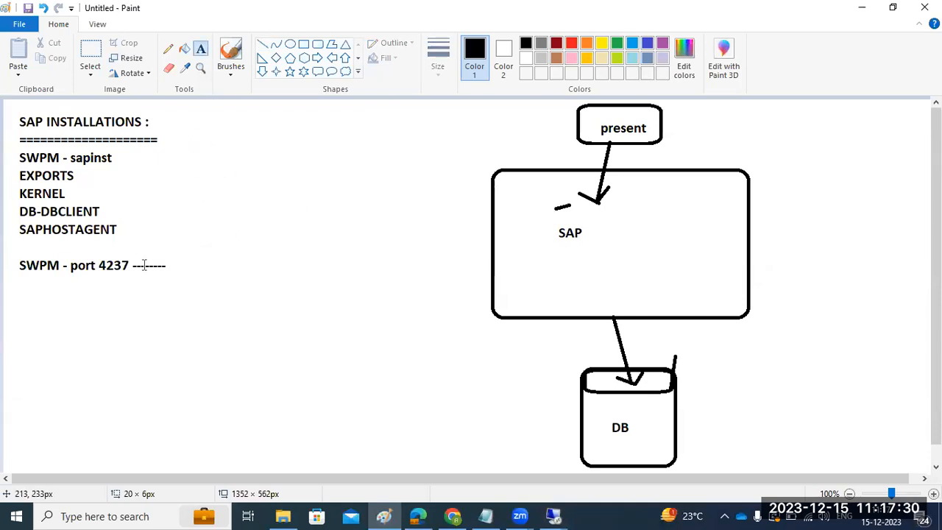
pyautogui.moveTo(12, 280); pyautogui.dragTo(339, 414)
pyautogui.write('SWPM lo')
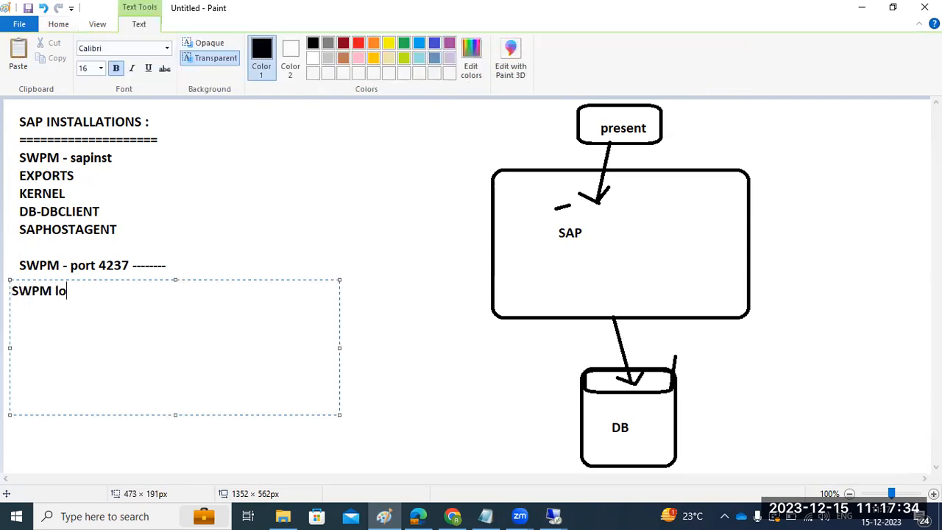
pyautogui.write('g files : sapinst.log')
pyautogui.press('Return')
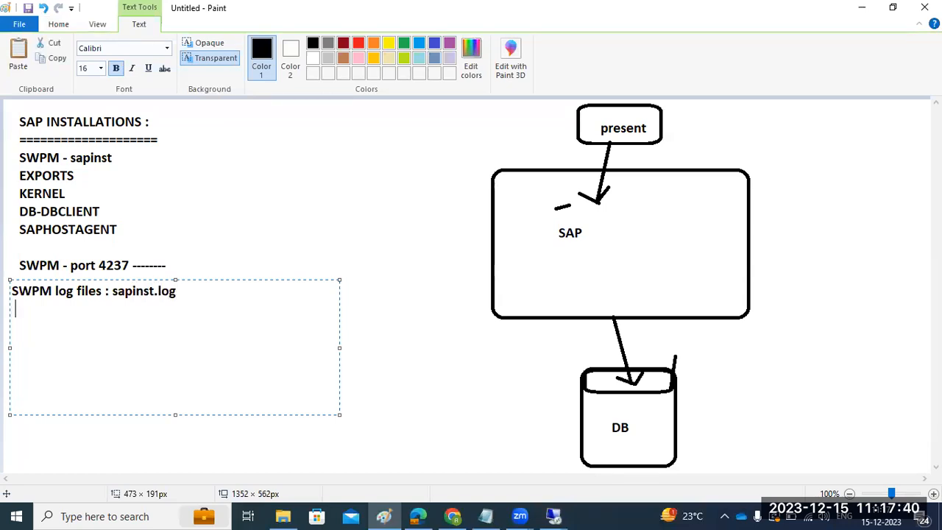
pyautogui.write('sapinst_dev.log')
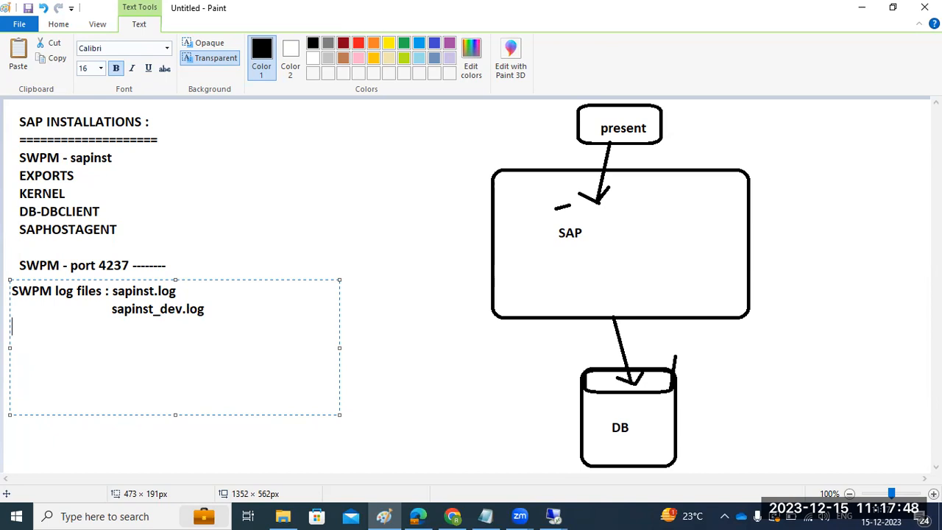
# Return to Software Provisioning Manager on the remote server, refresh the log files, and review the entries in sapinst.log
pyautogui.click(553, 515)
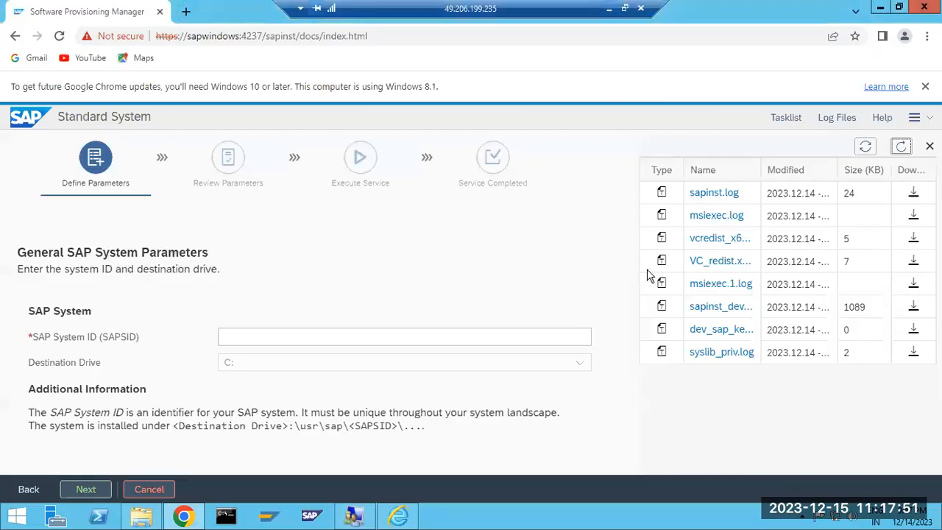
pyautogui.click(624, 452)
pyautogui.click(901, 148)
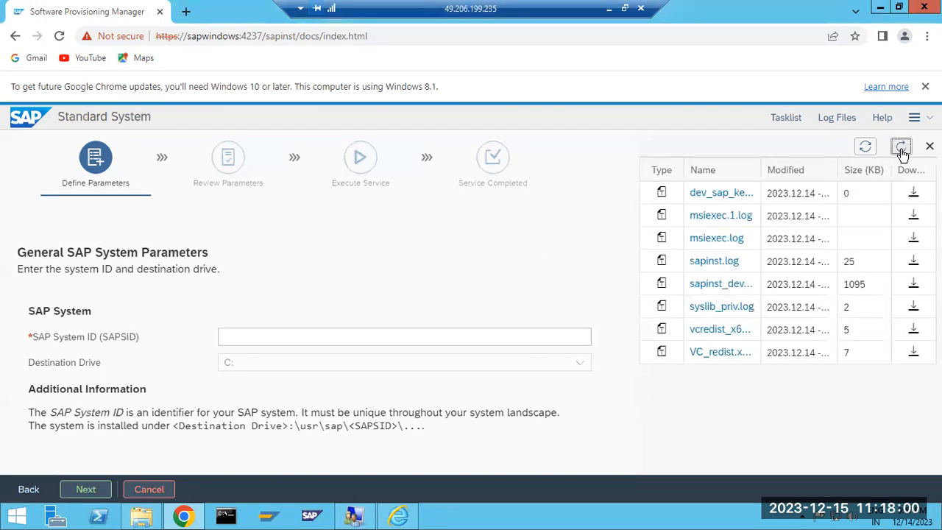
pyautogui.click(721, 193)
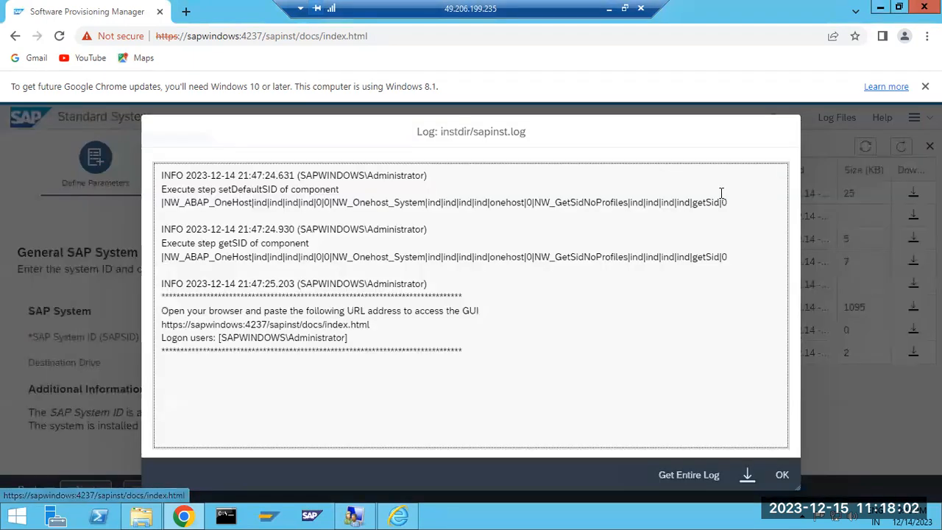
pyautogui.moveTo(479, 353); pyautogui.dragTo(151, 179)
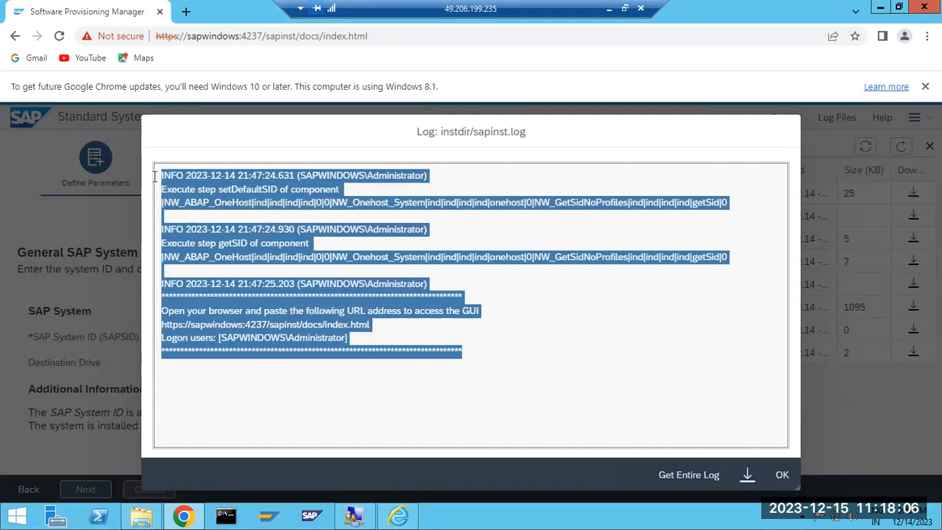
pyautogui.click(238, 207)
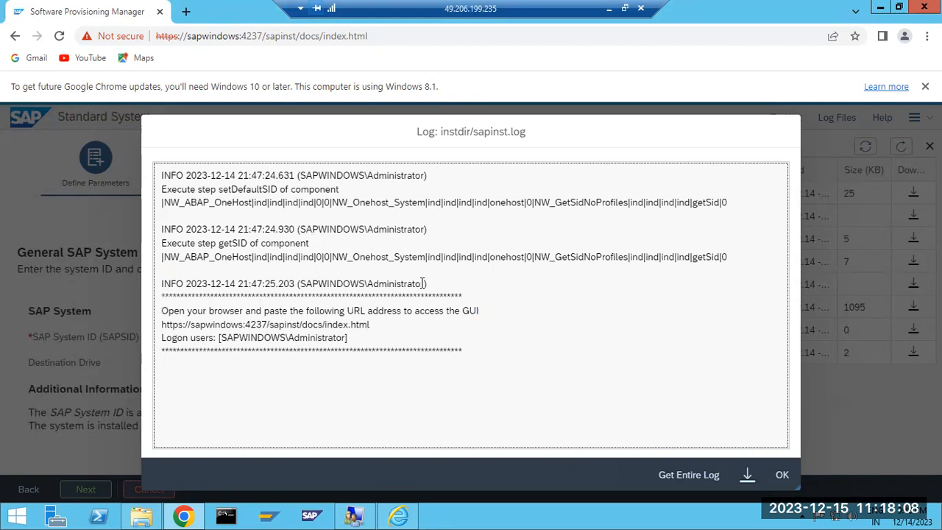
pyautogui.click(781, 474)
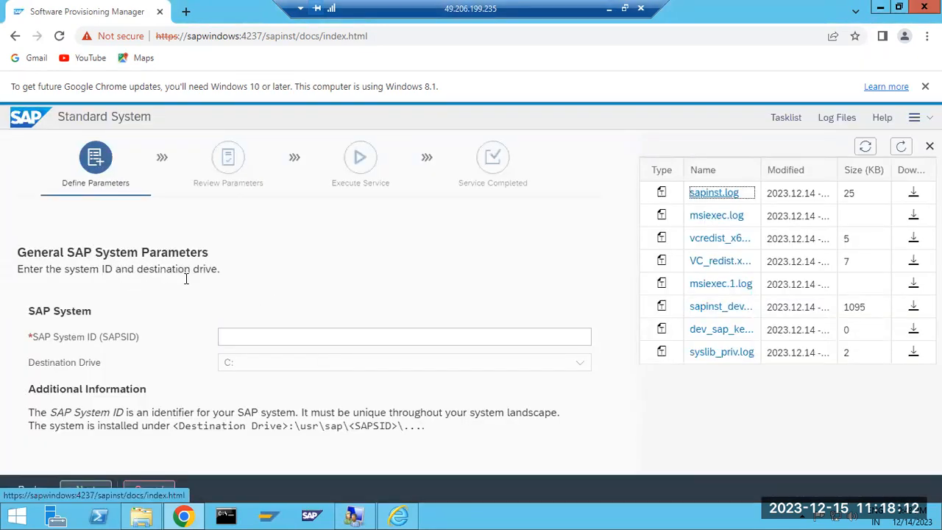
# Set the SAP System ID to NWD and continue from the General SAP System Parameters page
pyautogui.click(236, 338)
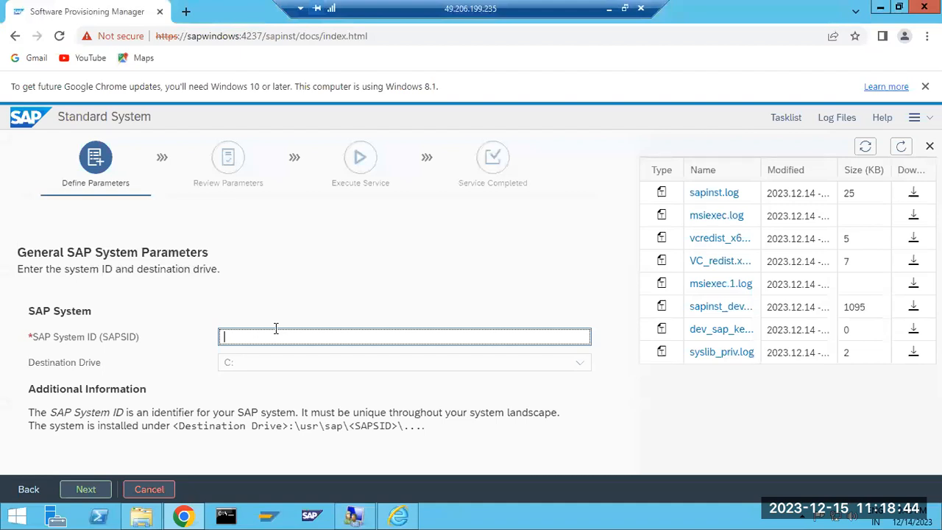
pyautogui.write('N')
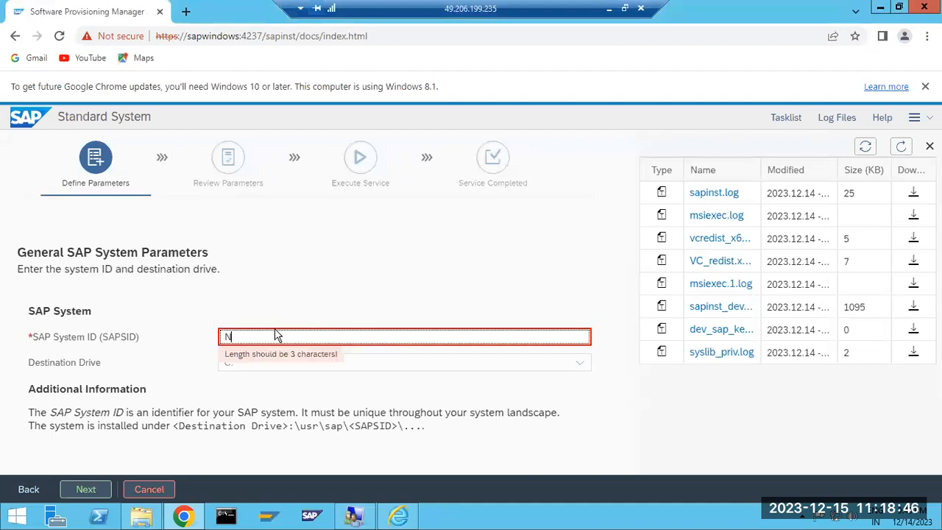
pyautogui.write('WD')
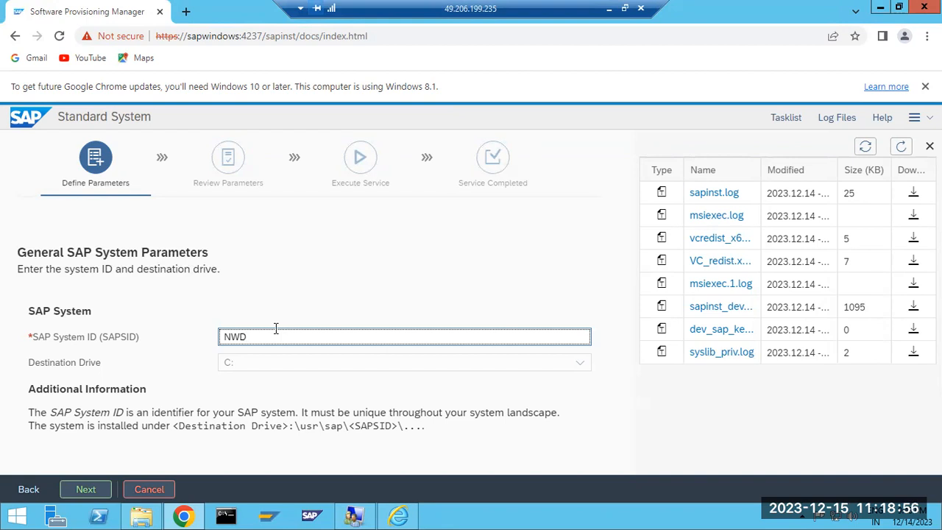
pyautogui.click(85, 489)
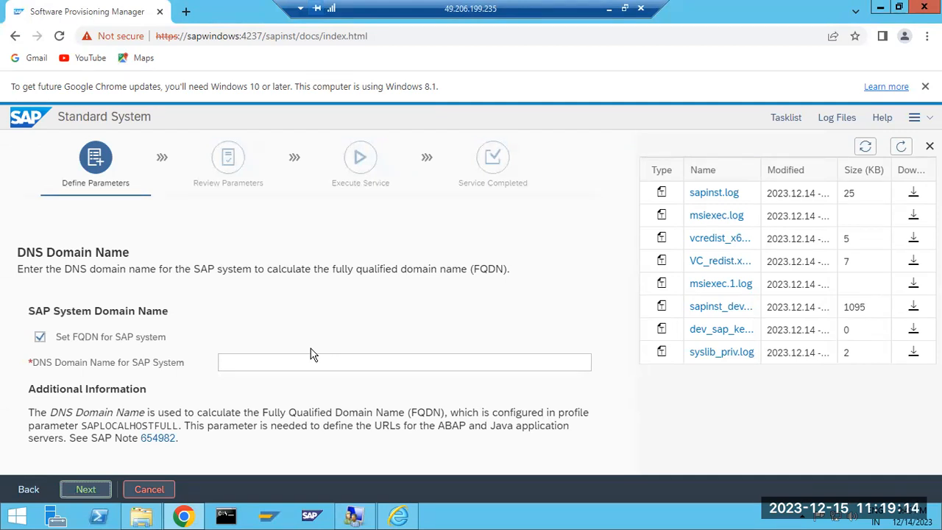
# Turn off setting the FQDN for the SAP system and continue from the DNS Domain Name page
pyautogui.click(149, 336)
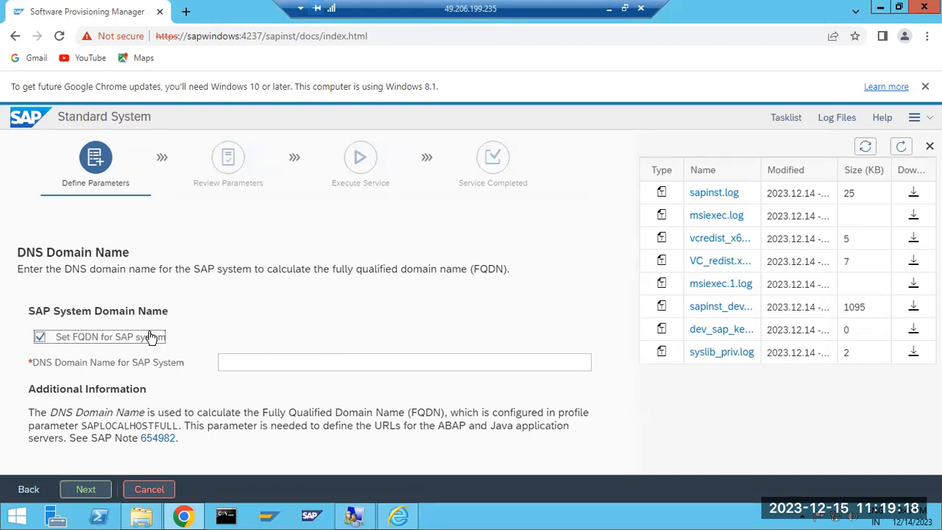
pyautogui.click(75, 492)
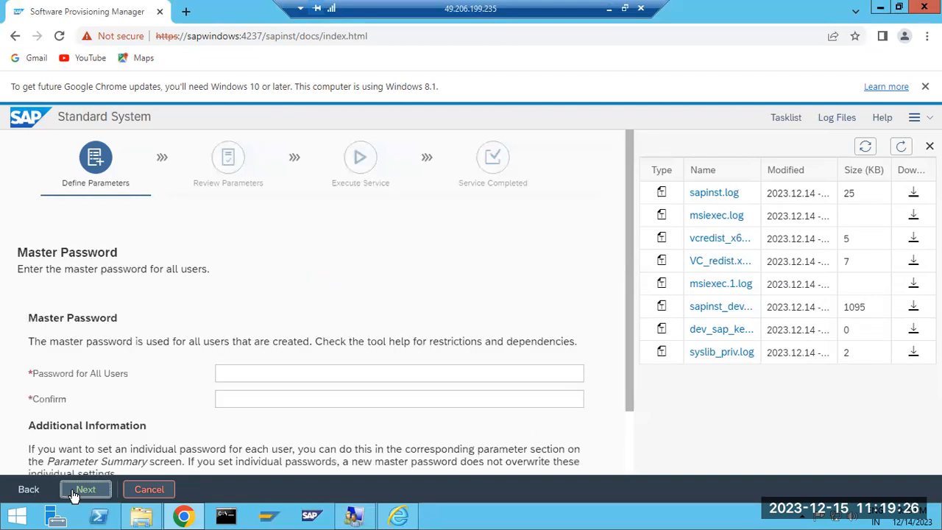
# Enter and confirm the master password for all users, and continue from the Master Password page
pyautogui.click(243, 374)
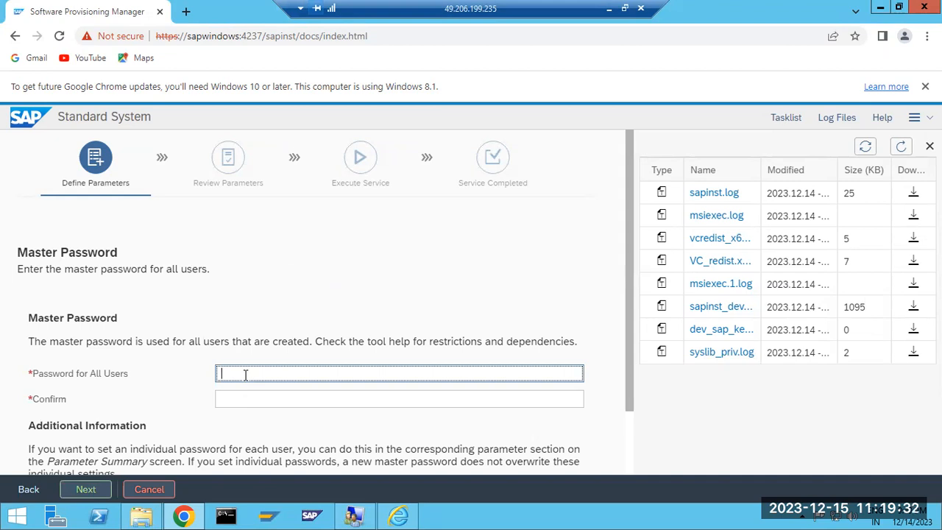
pyautogui.write('•••••')
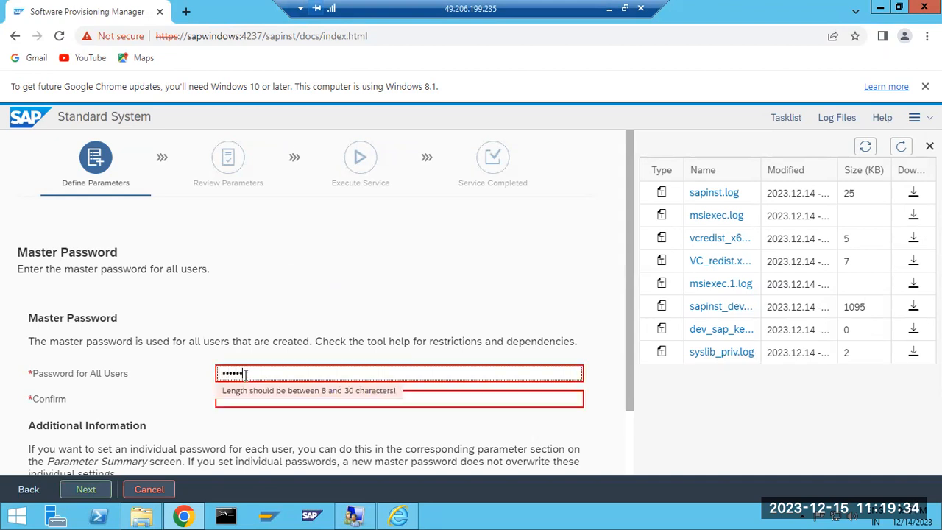
pyautogui.write('••')
pyautogui.press('Tab')
pyautogui.write('•••••••••')
pyautogui.scroll(-2, 272, 382)
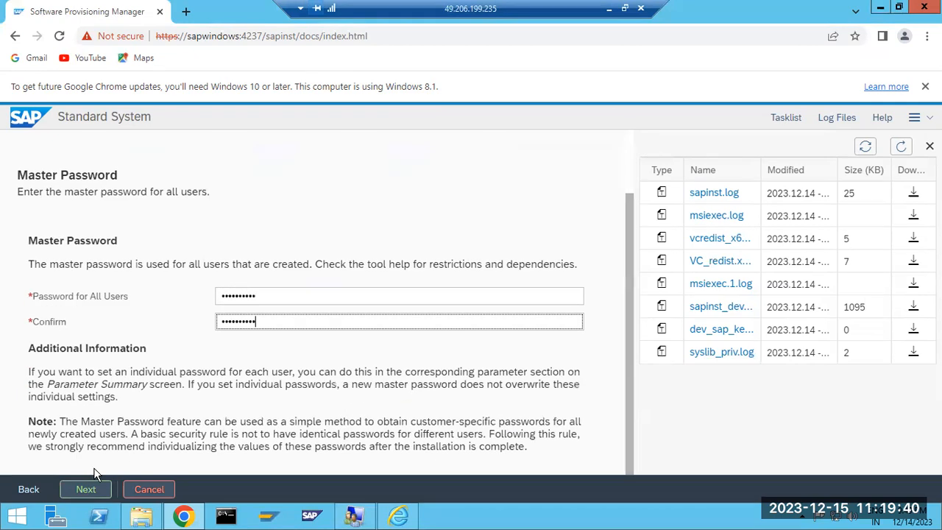
pyautogui.click(78, 489)
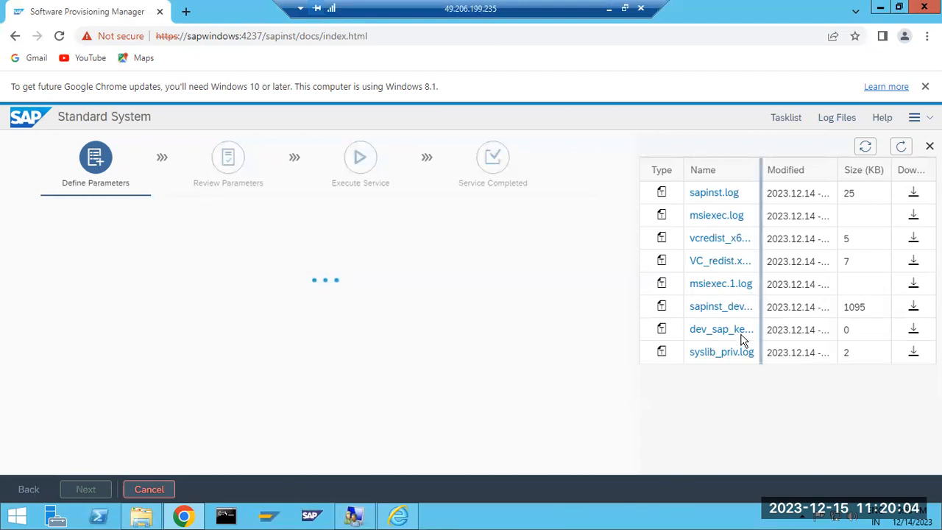
# Review the latest entries in sapinst.log, highlighting the setDefaults, askDomain and askPasswords steps and the log name, and close the log
pyautogui.click(712, 195)
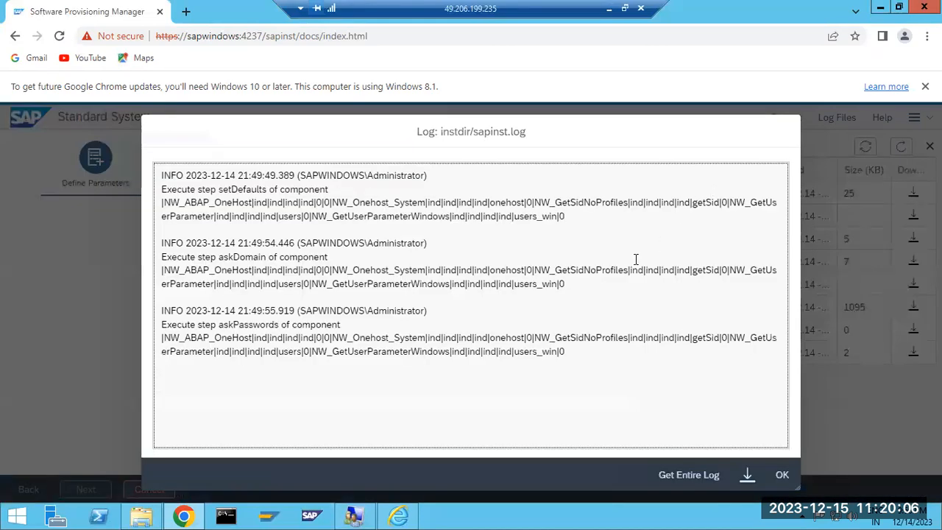
pyautogui.moveTo(247, 331); pyautogui.dragTo(319, 351)
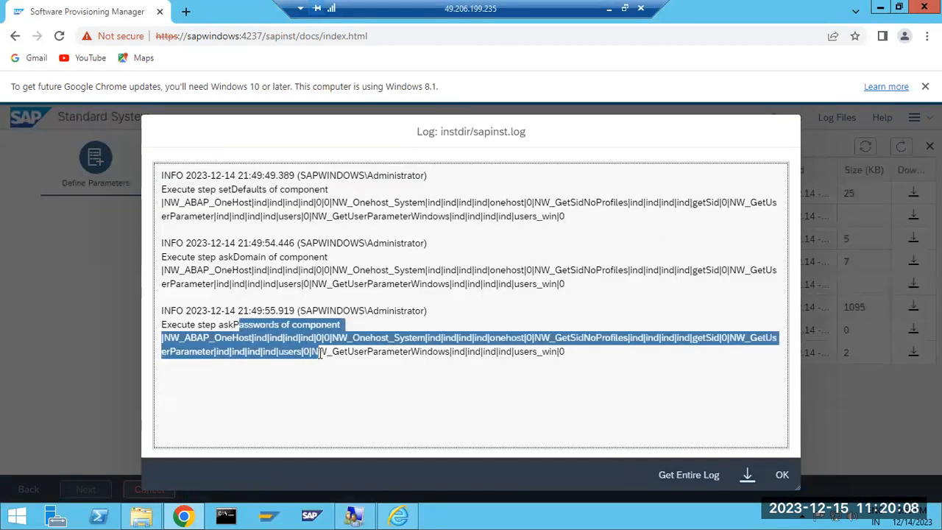
pyautogui.click(259, 254)
pyautogui.moveTo(259, 254); pyautogui.dragTo(331, 270)
pyautogui.moveTo(274, 189); pyautogui.dragTo(361, 243)
pyautogui.moveTo(274, 257); pyautogui.dragTo(312, 293)
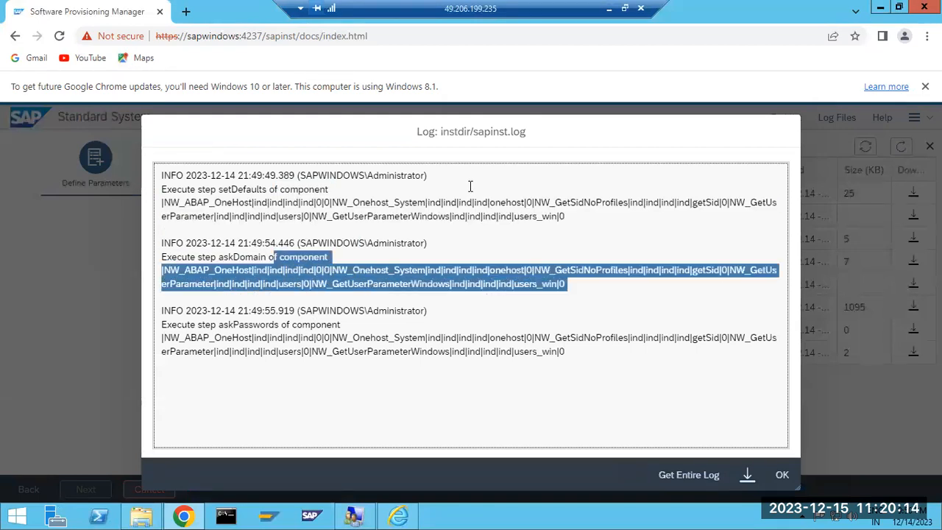
pyautogui.click(528, 131)
pyautogui.moveTo(527, 132); pyautogui.dragTo(513, 133)
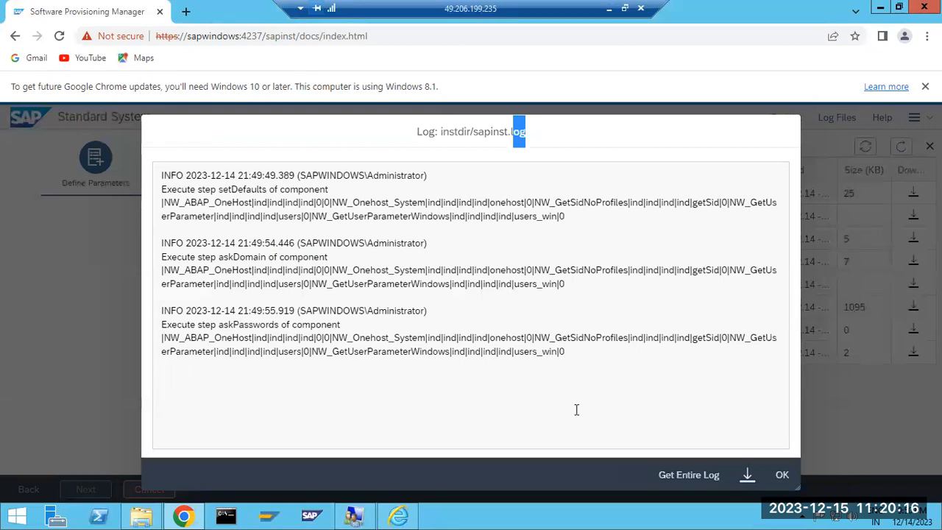
pyautogui.click(782, 474)
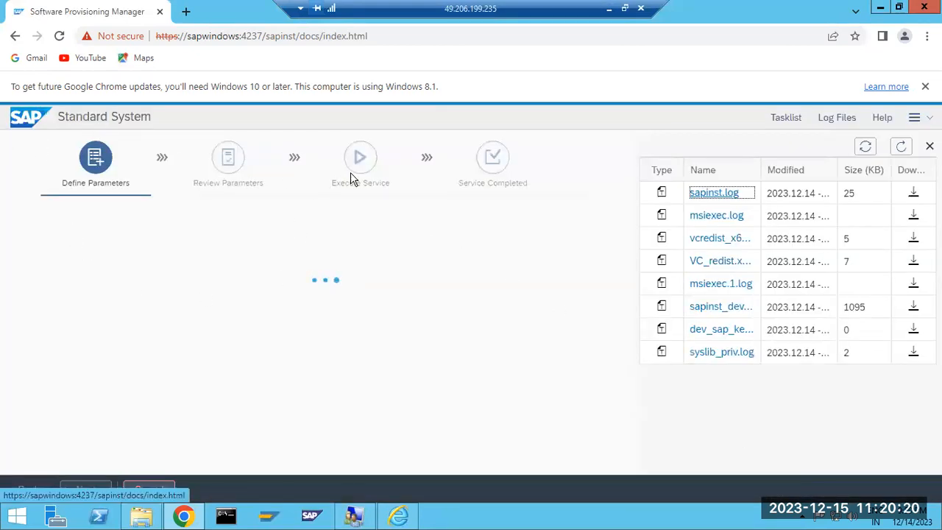
# Check sapinst.log again for the database connection entries, and highlight the database server check message on the page
pyautogui.click(709, 193)
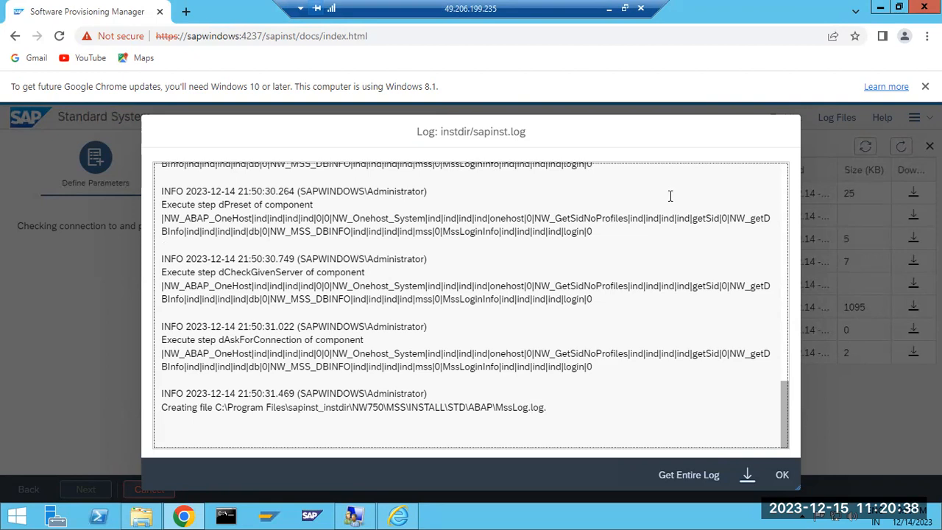
pyautogui.click(783, 475)
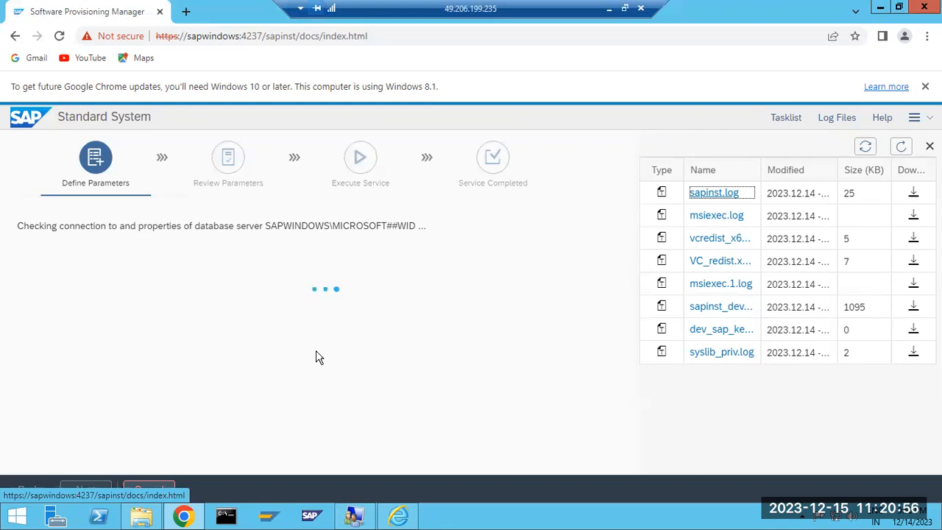
pyautogui.moveTo(35, 226); pyautogui.dragTo(267, 226)
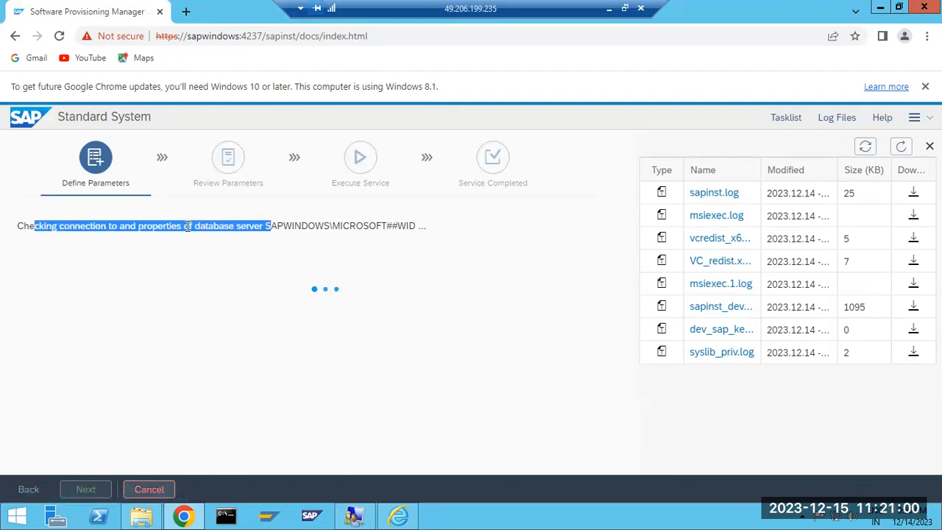
pyautogui.click(95, 223)
pyautogui.moveTo(95, 222); pyautogui.dragTo(267, 220)
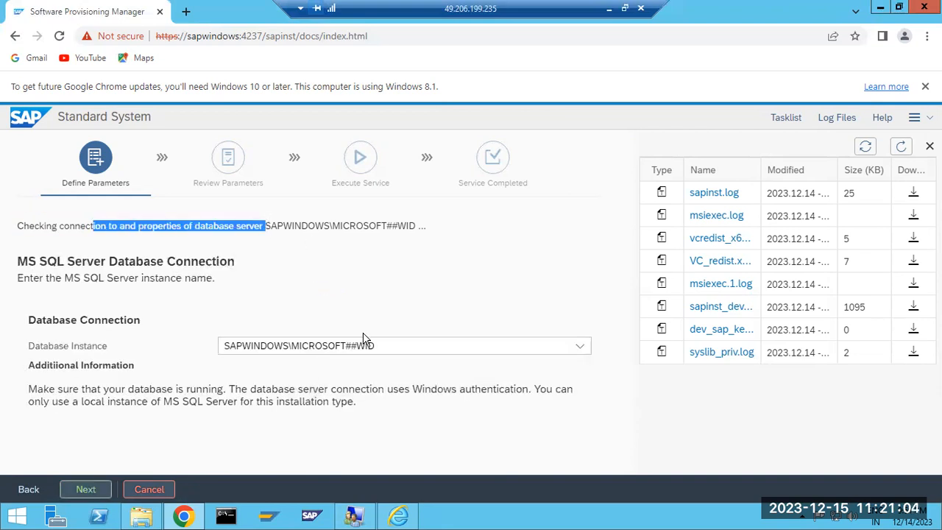
# Choose SAPWINDOWS as the MS SQL Server database instance and continue from the Database Connection page
pyautogui.click(580, 353)
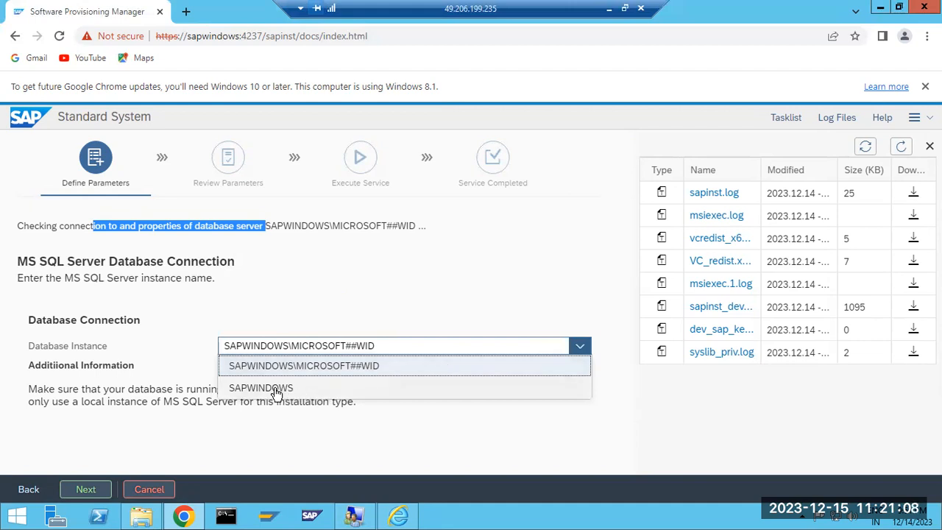
pyautogui.click(276, 390)
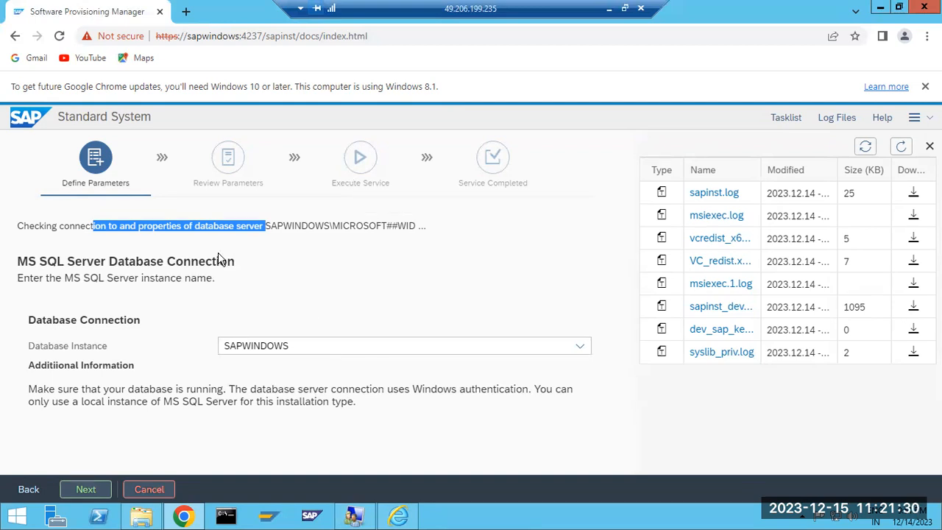
pyautogui.click(79, 489)
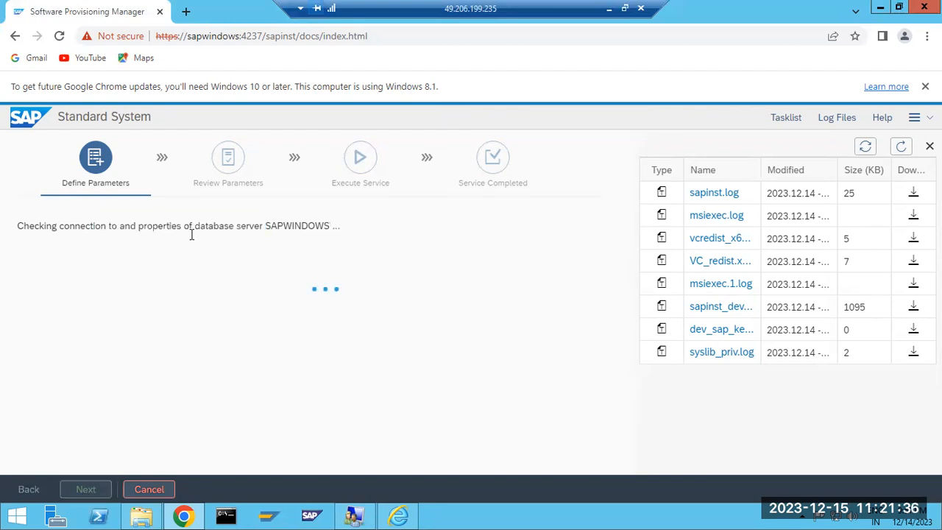
pyautogui.moveTo(130, 225); pyautogui.dragTo(298, 226)
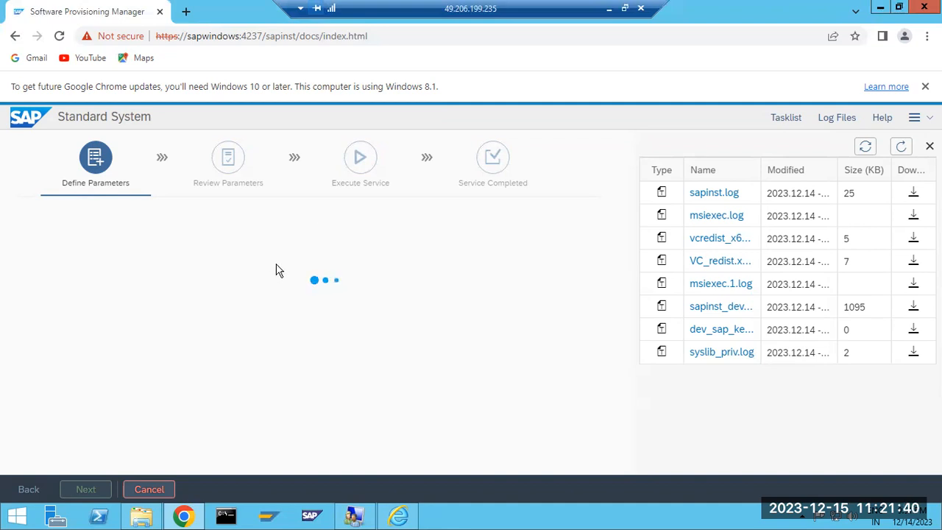
# Refresh the log file list, review the newest entries in sapinst.log, and close the log
pyautogui.click(899, 146)
pyautogui.click(712, 192)
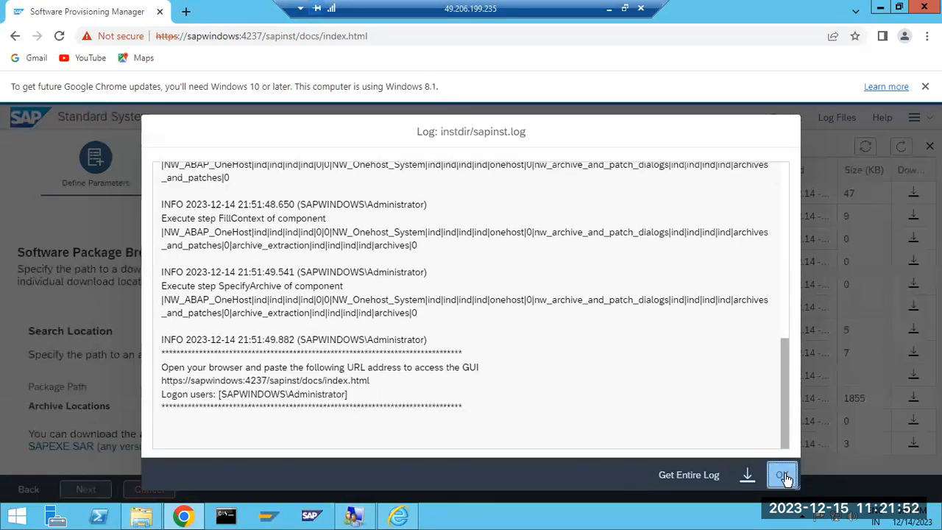
pyautogui.click(782, 476)
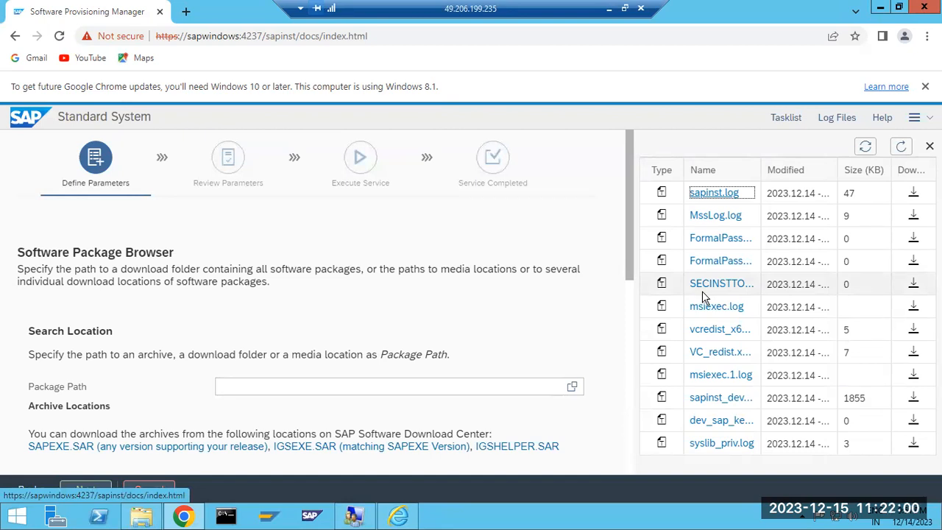
# Read through the Search Location instructions and the archive download links on the Software Package Browser page, highlighting them
pyautogui.moveTo(58, 354); pyautogui.dragTo(282, 357)
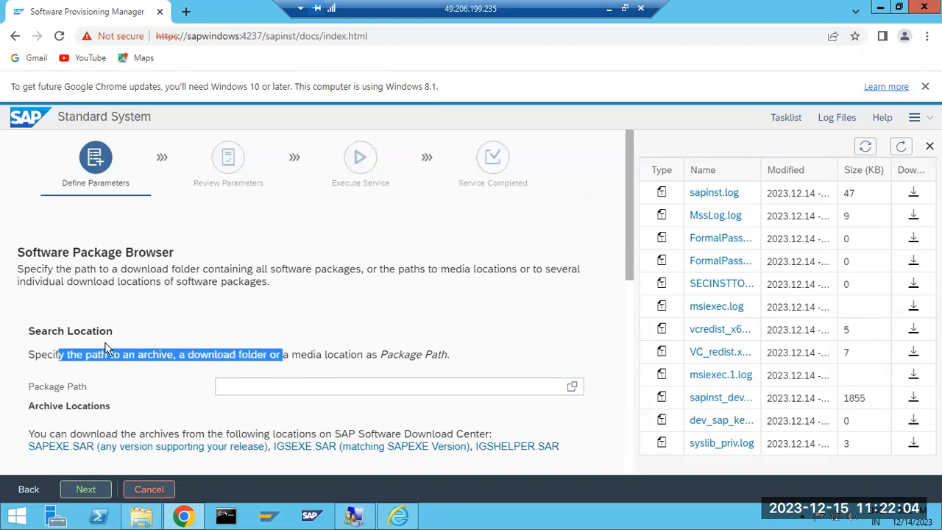
pyautogui.moveTo(67, 331); pyautogui.dragTo(99, 332)
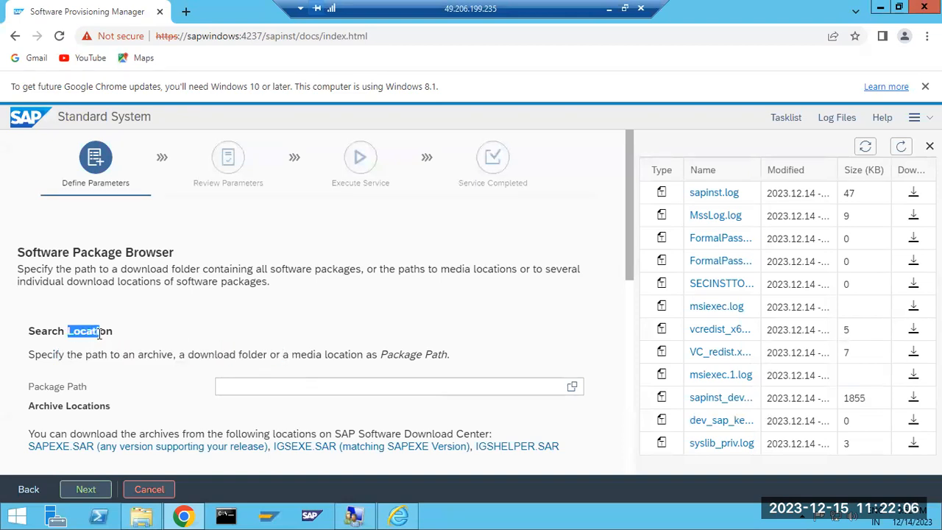
pyautogui.scroll(-1, 98, 333)
pyautogui.moveTo(25, 379); pyautogui.dragTo(560, 380)
# Set the package path to C:\SAPSOFTWARES\KERNEL-20231215T044219Z-001\KERNEL and continue so the kernel archives are detected
pyautogui.click(572, 319)
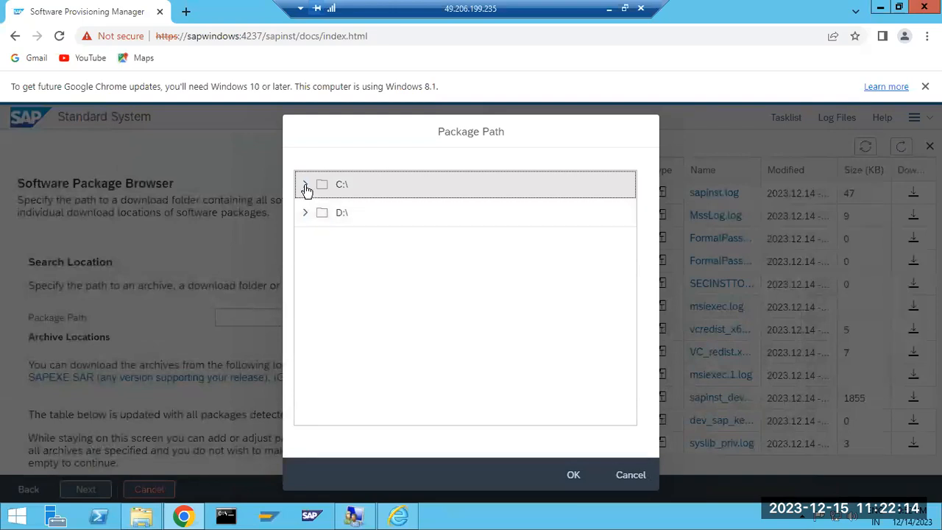
pyautogui.click(305, 187)
pyautogui.scroll(-3, 332, 331)
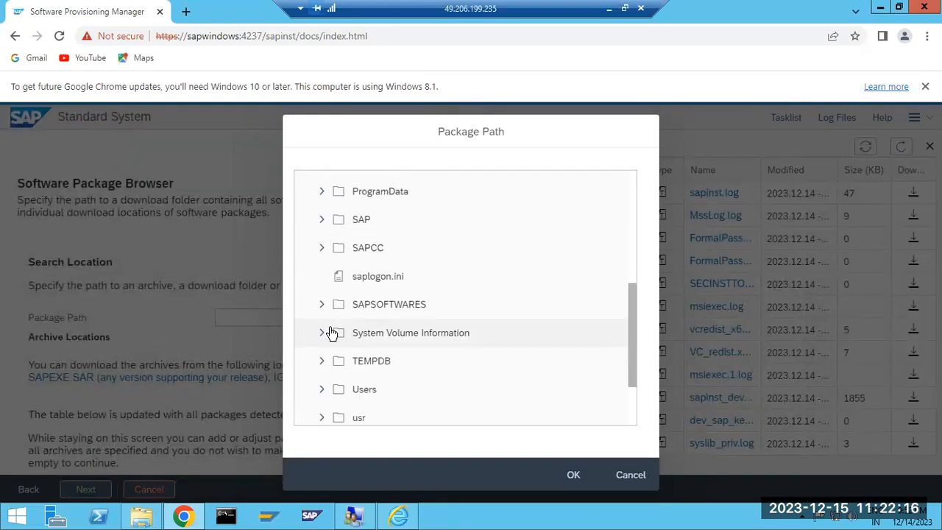
pyautogui.click(322, 303)
pyautogui.scroll(-1, 344, 308)
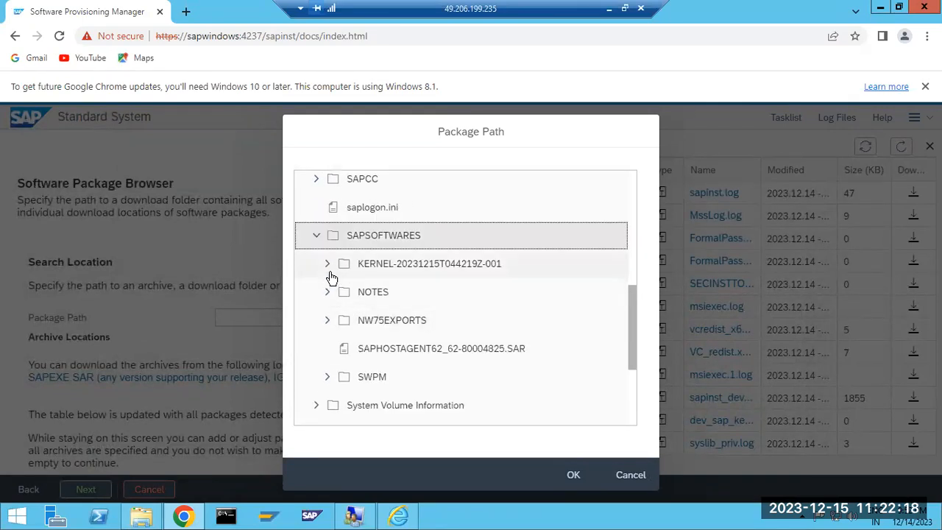
pyautogui.click(330, 269)
pyautogui.click(361, 292)
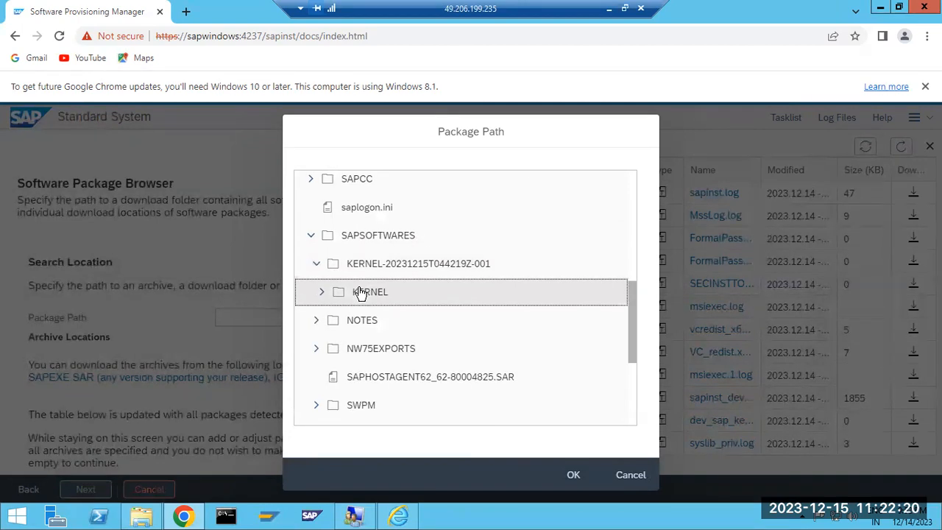
pyautogui.click(568, 474)
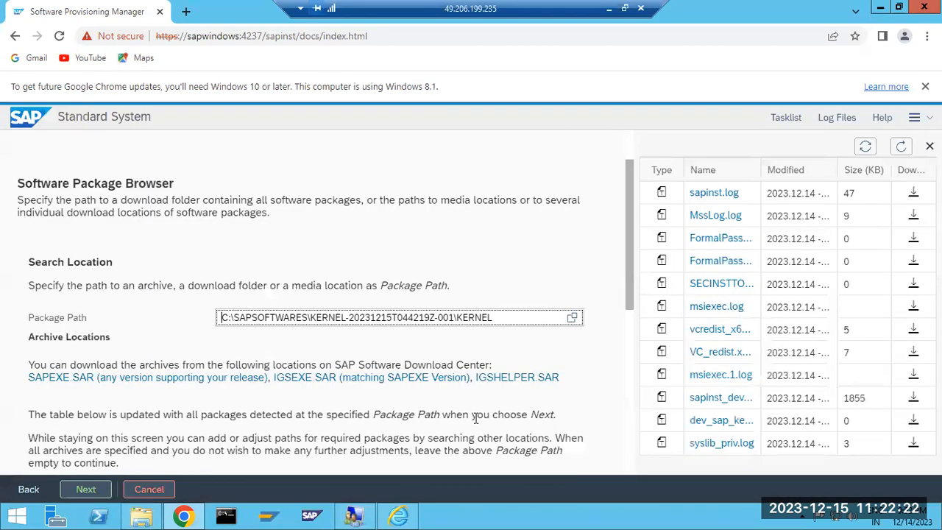
pyautogui.moveTo(351, 317); pyautogui.dragTo(529, 320)
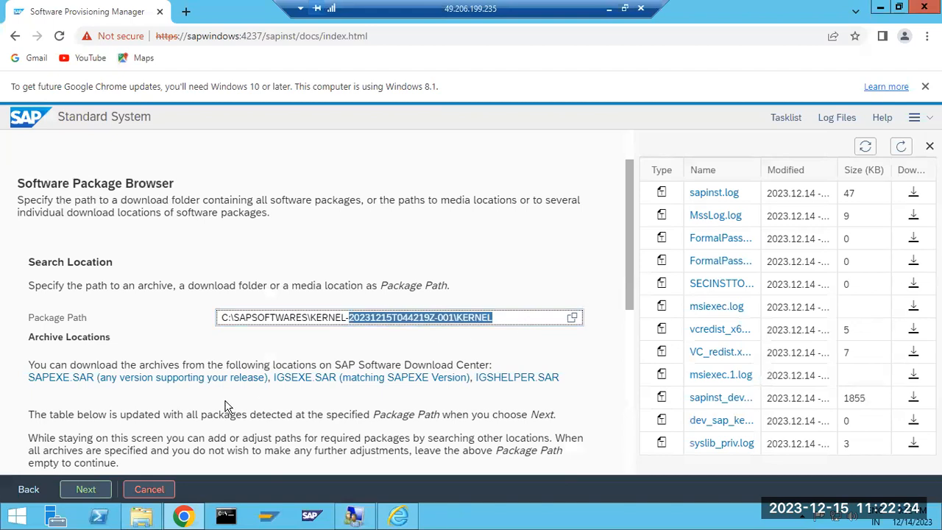
pyautogui.click(88, 493)
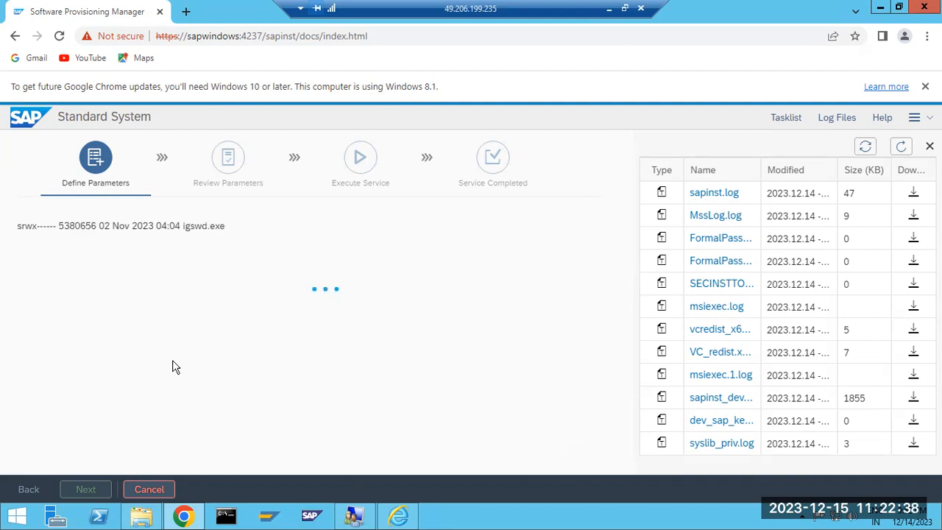
pyautogui.moveTo(180, 226); pyautogui.dragTo(221, 230)
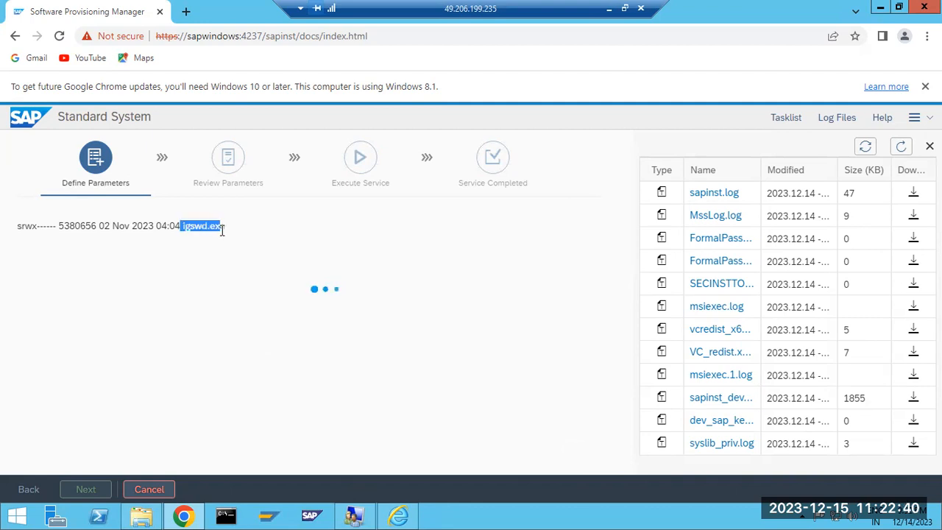
# Switch to File Explorer and open C:\SAPSOFTWARES\KERNEL-20231215T044219Z-001 to locate the KERNEL folder
pyautogui.click(142, 515)
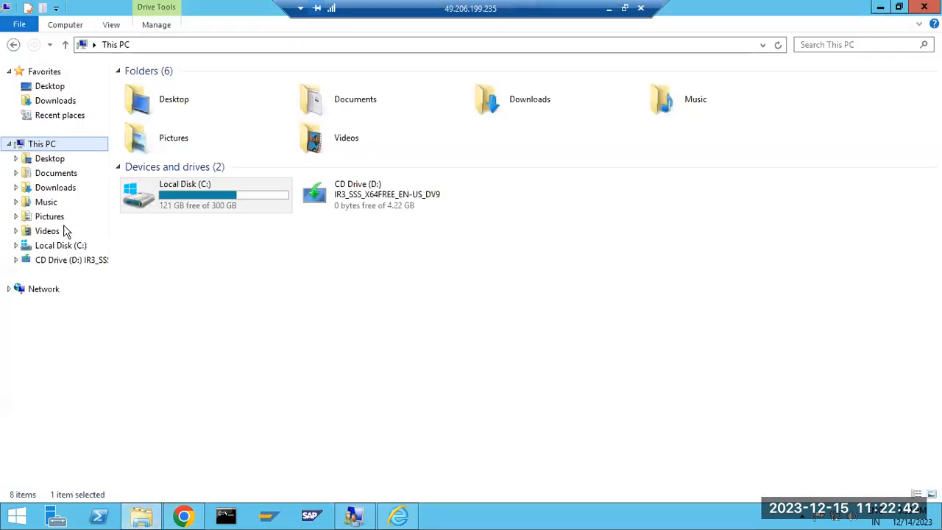
pyautogui.doubleClick(194, 201)
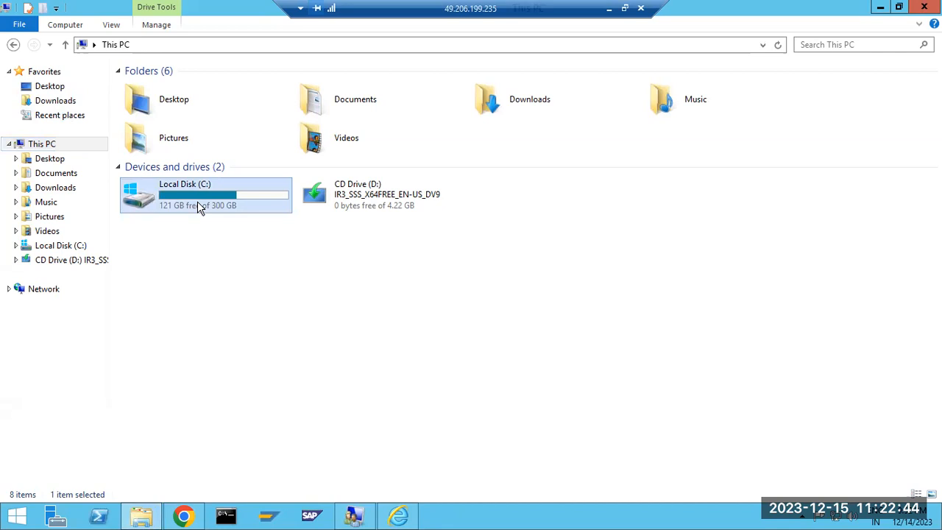
pyautogui.doubleClick(161, 170)
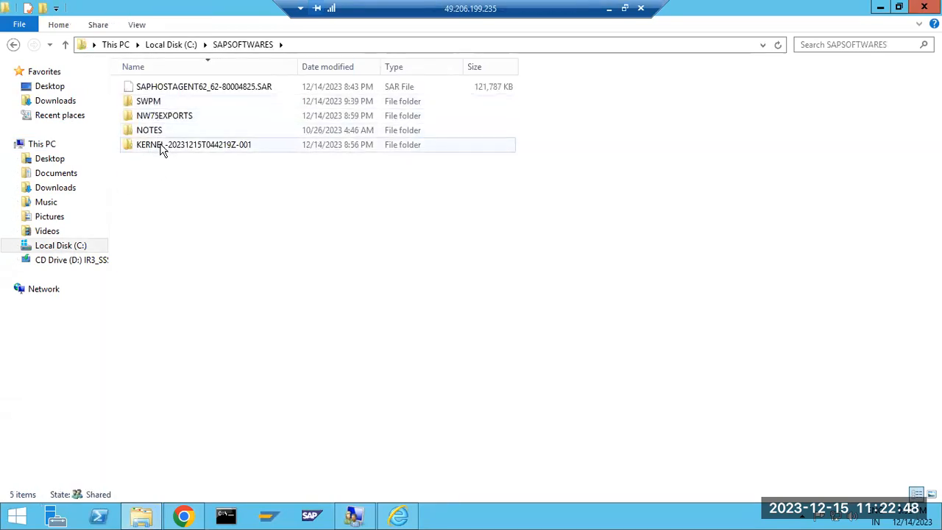
pyautogui.doubleClick(161, 145)
pyautogui.click(153, 86)
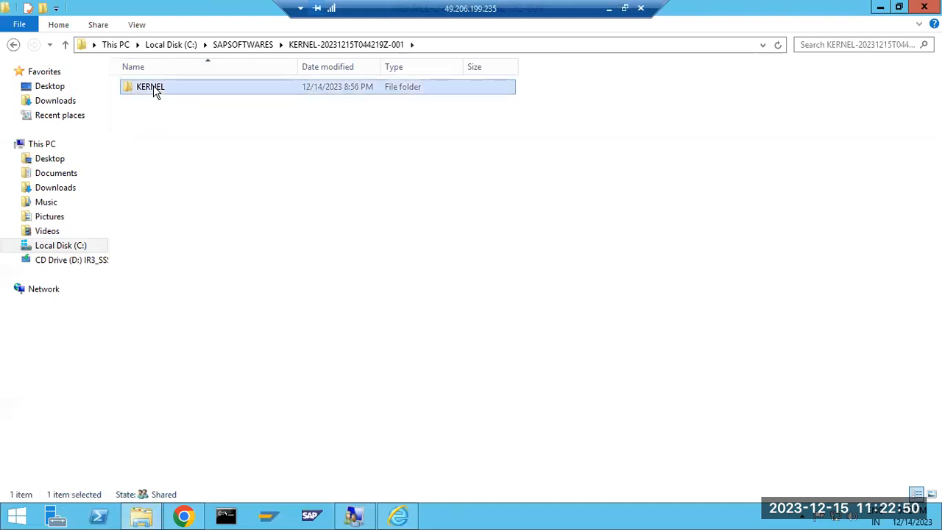
# Return to the SAPSOFTWARES folder, point out the NW75EXPORTS, SAPHOSTAGENT62_62-80004825.SAR and kernel items, and minimize File Explorer
pyautogui.click(243, 44)
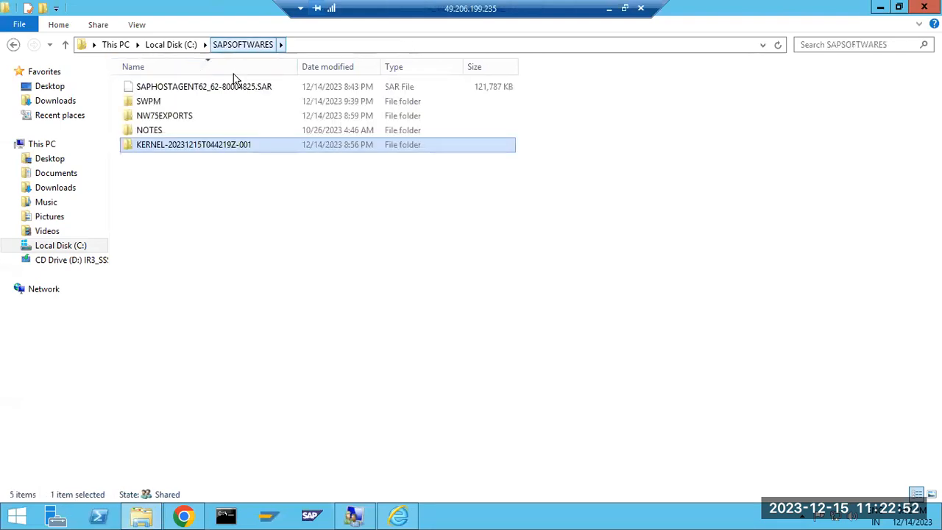
pyautogui.click(178, 120)
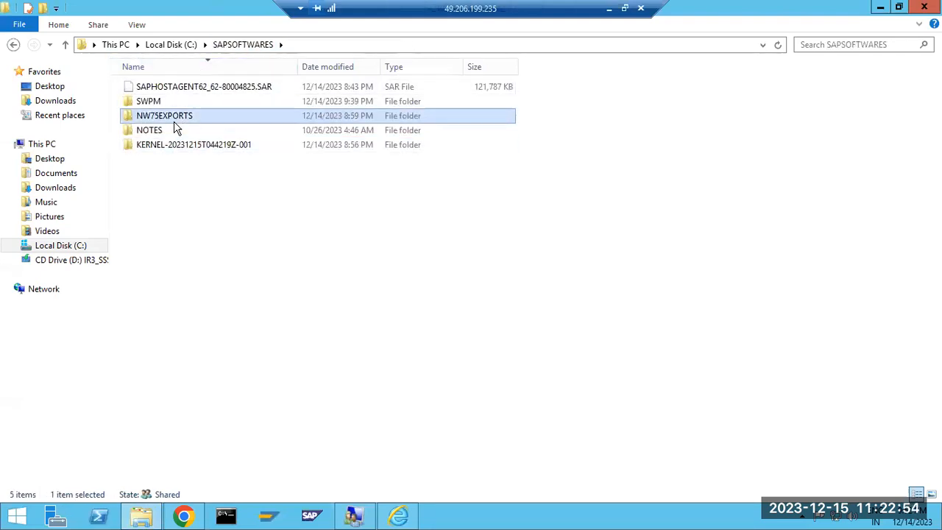
pyautogui.click(193, 89)
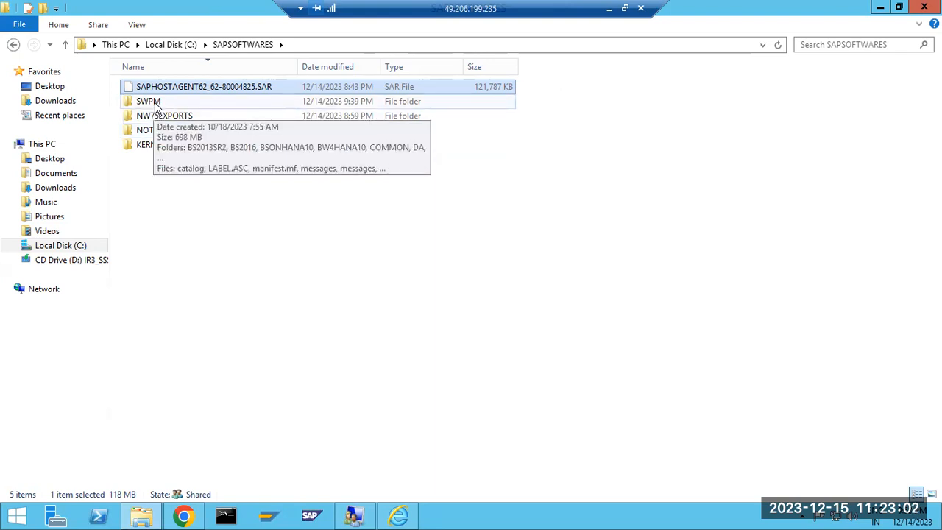
pyautogui.click(189, 154)
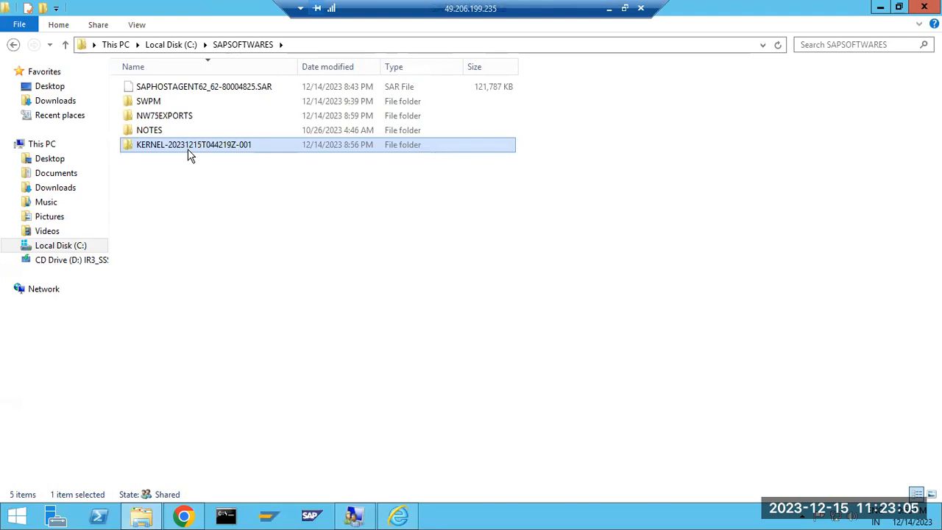
pyautogui.click(163, 120)
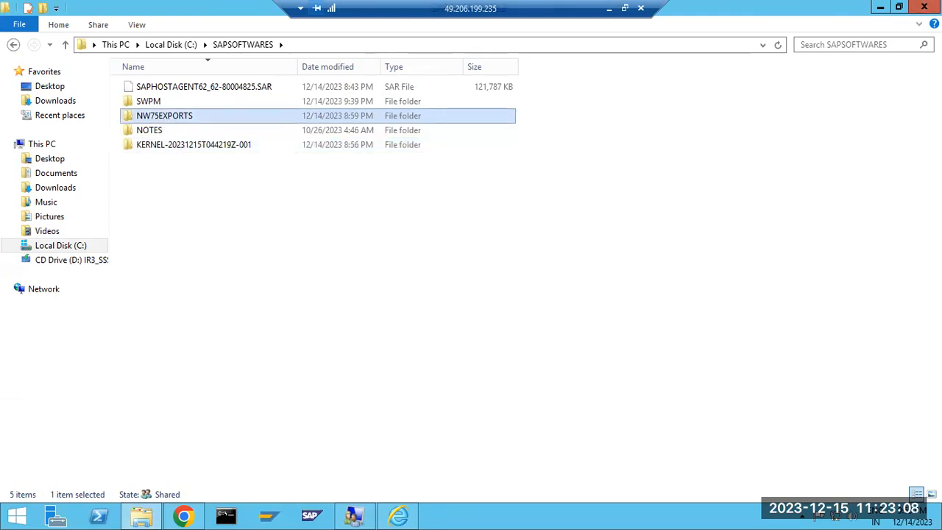
pyautogui.click(880, 7)
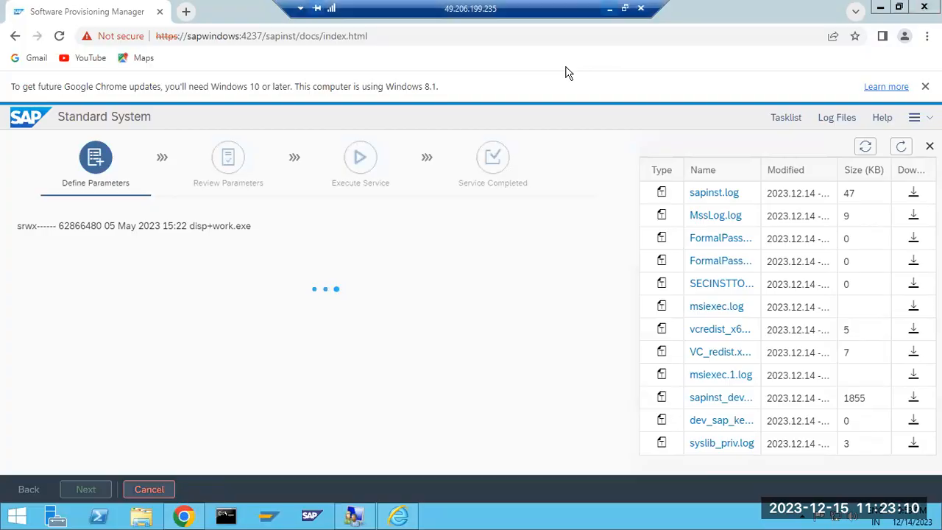
# Switch to Paint and add a text block beside the installation notes listing SID =NWD, PASSWORDS:, KERNEL and EXPORT on separate lines
pyautogui.click(608, 9)
pyautogui.click(423, 310)
pyautogui.moveTo(247, 125); pyautogui.dragTo(471, 367)
pyautogui.write('SID =NWD ')
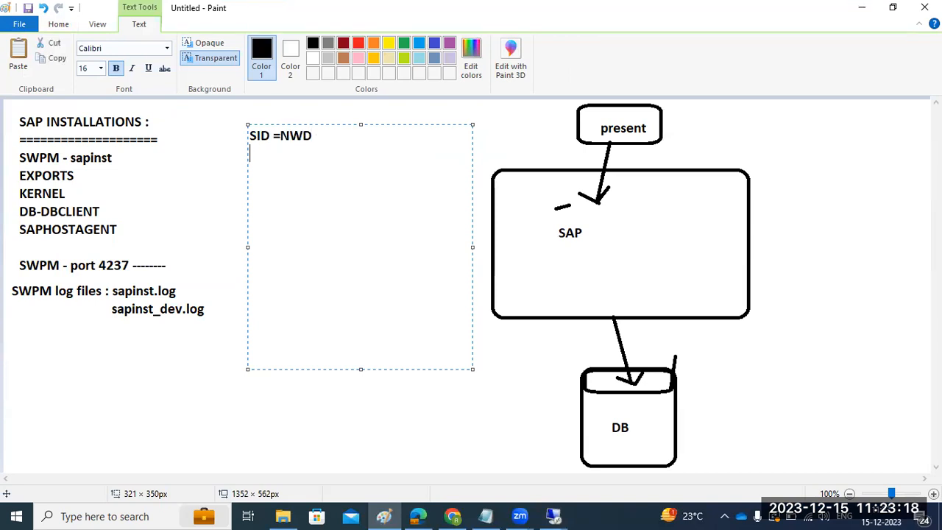
pyautogui.write('PASSWO')
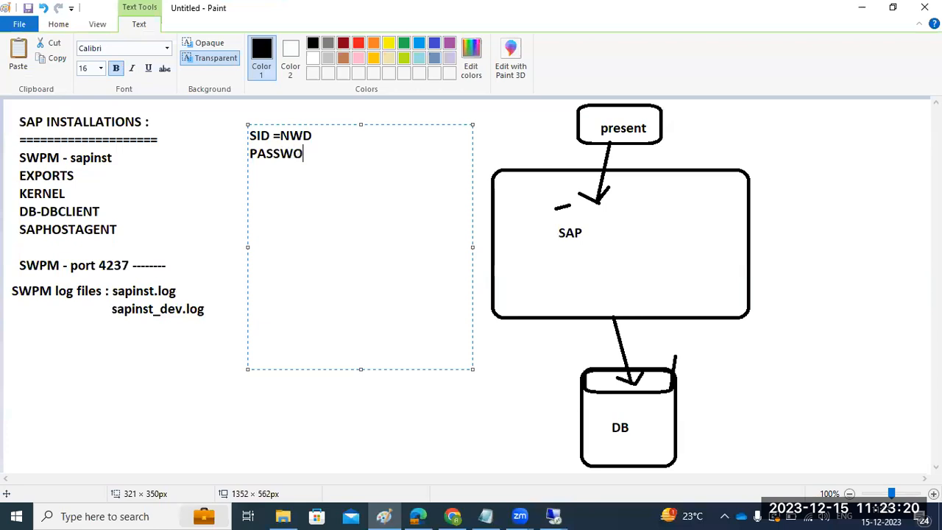
pyautogui.write('RDS:')
pyautogui.press('Return')
pyautogui.write('KERNEL ')
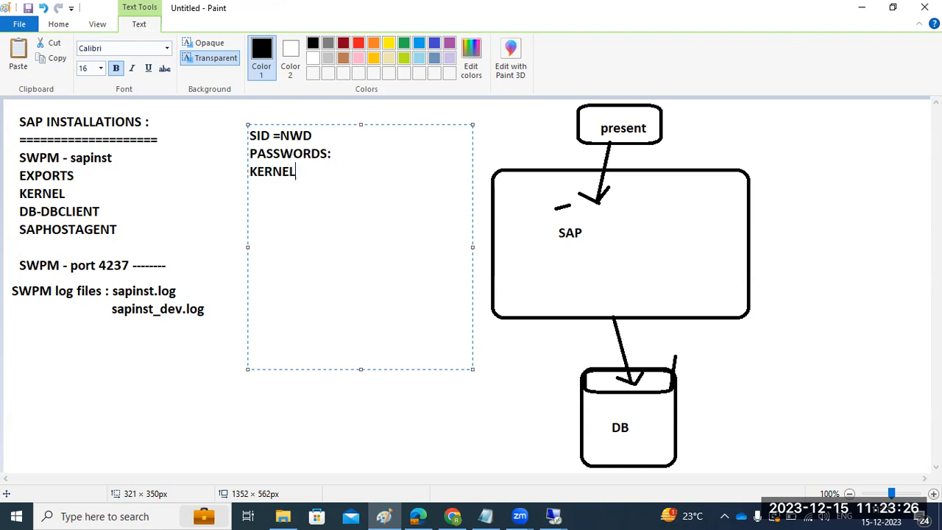
pyautogui.write('EXPORT')
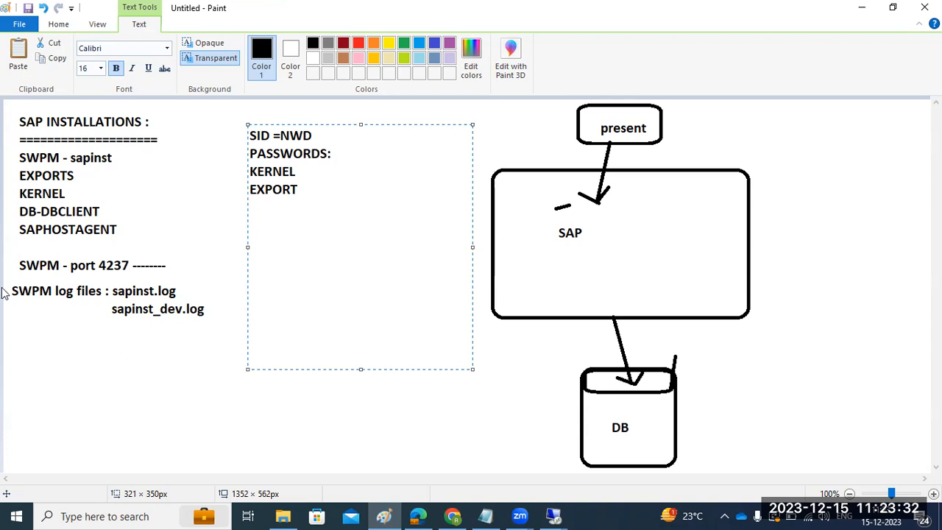
pyautogui.click(50, 149)
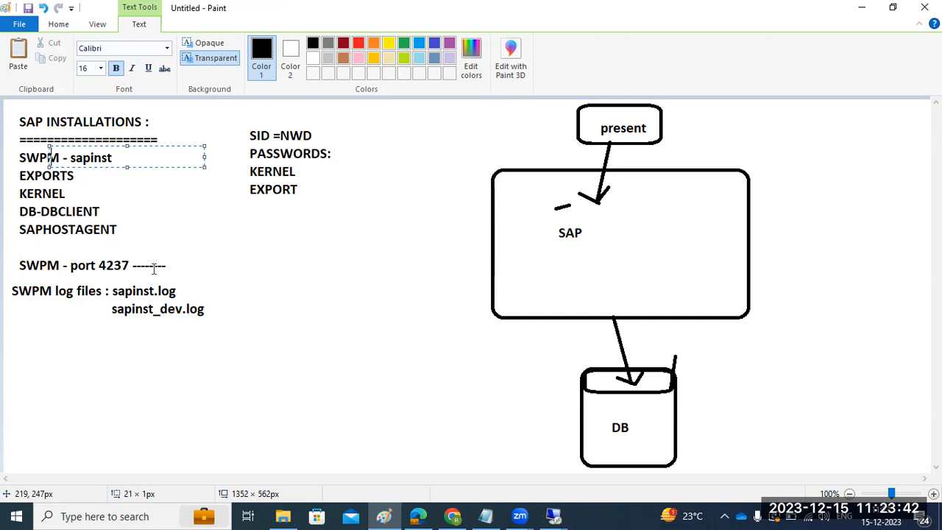
pyautogui.click(116, 352)
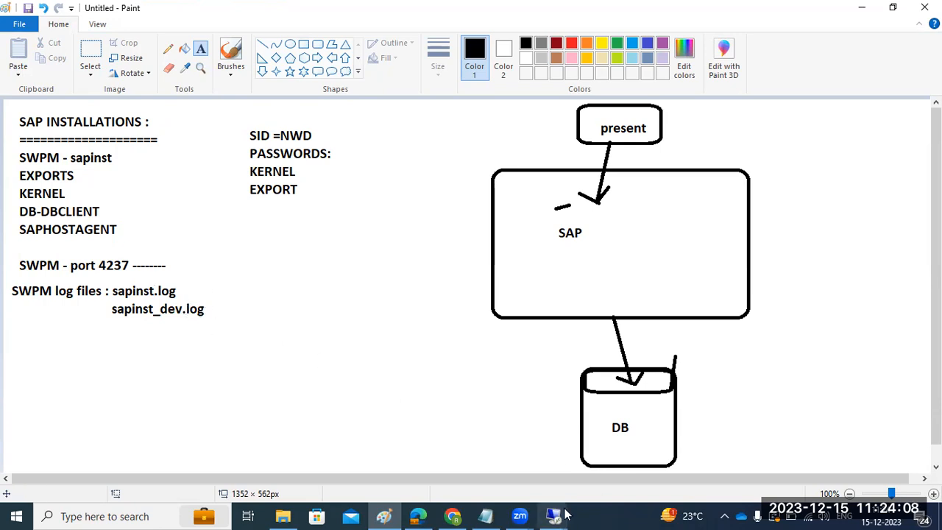
# Return to the remote session, refresh the log files, review the SAPCAR extraction entries in sapinst.log, and close the log
pyautogui.moveTo(553, 515)
pyautogui.click(596, 462)
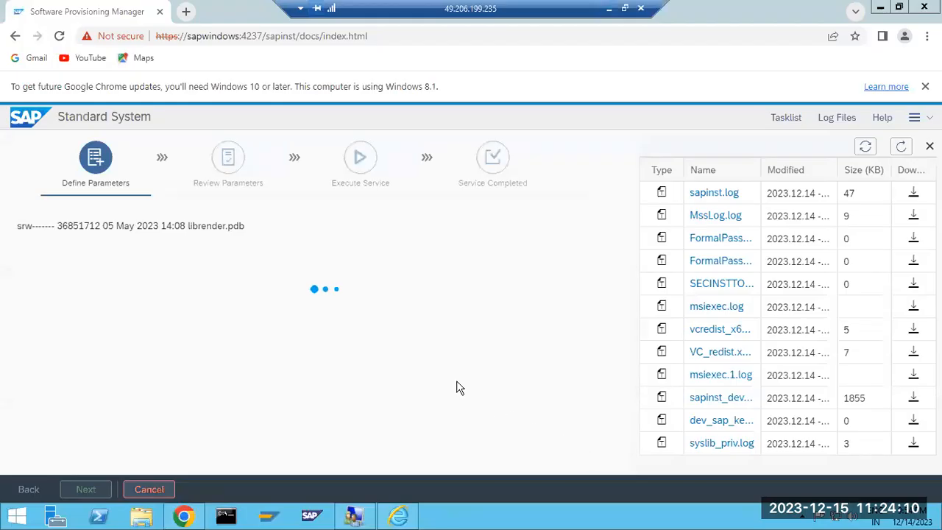
pyautogui.click(896, 147)
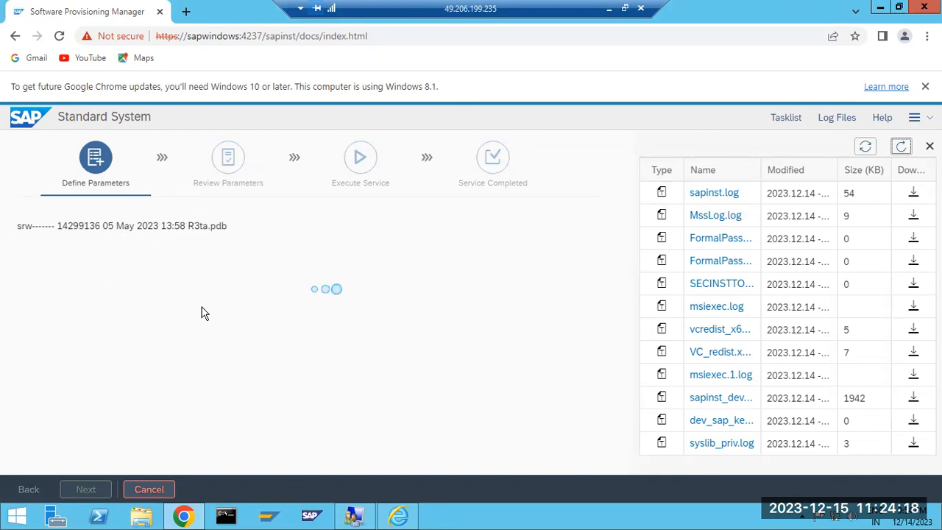
pyautogui.moveTo(100, 225); pyautogui.dragTo(233, 224)
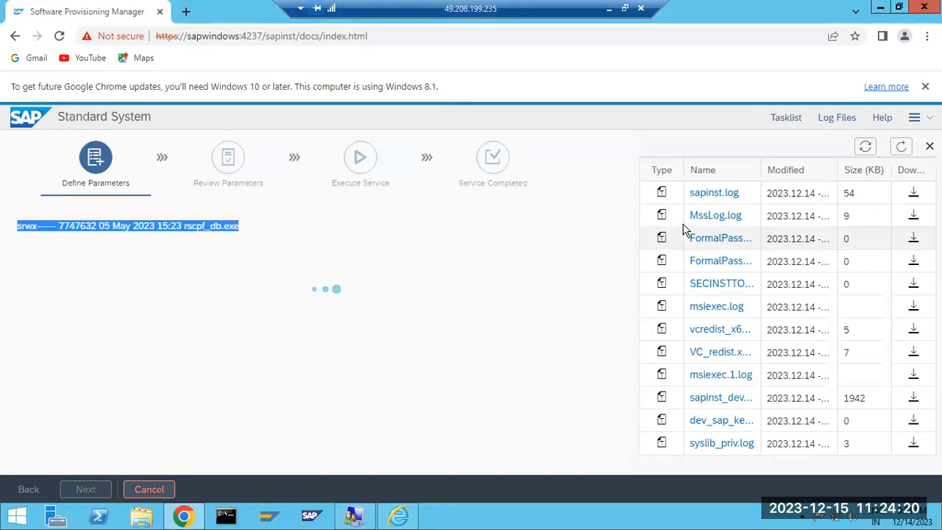
pyautogui.click(718, 193)
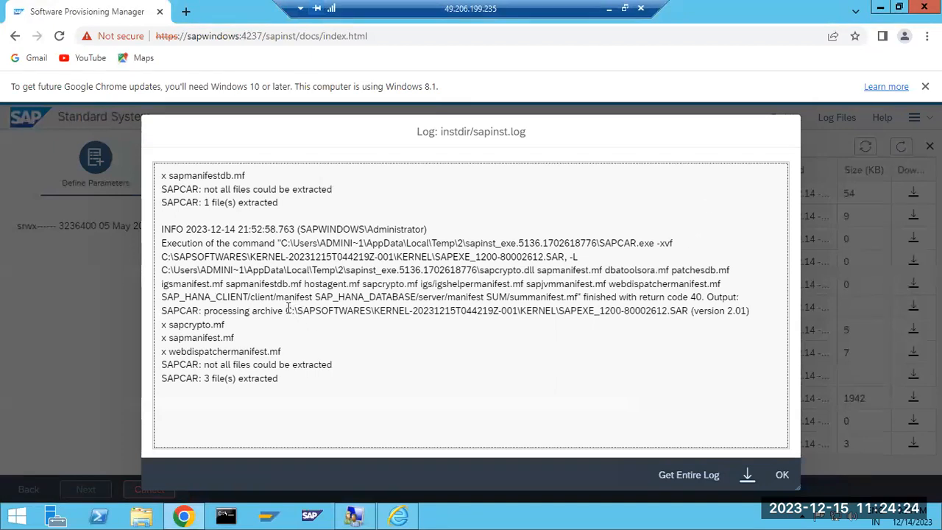
pyautogui.moveTo(268, 313); pyautogui.dragTo(767, 385)
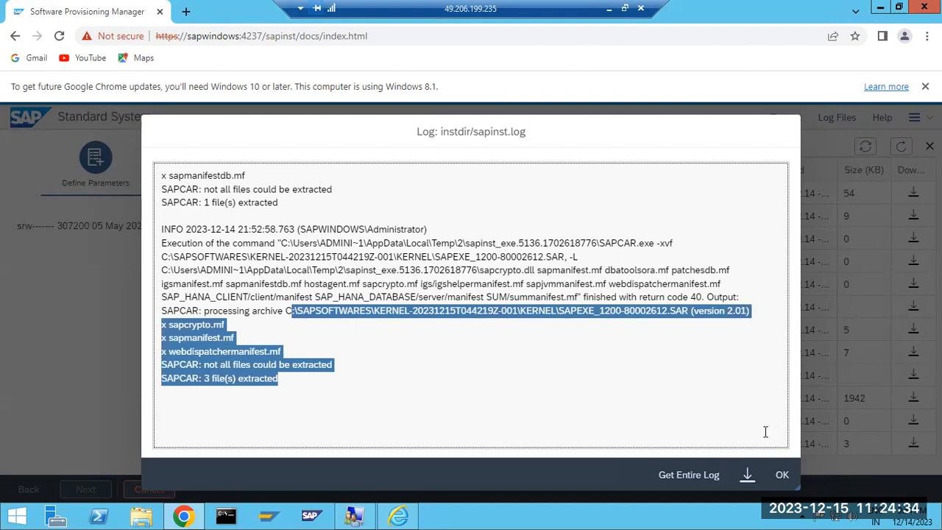
pyautogui.click(781, 474)
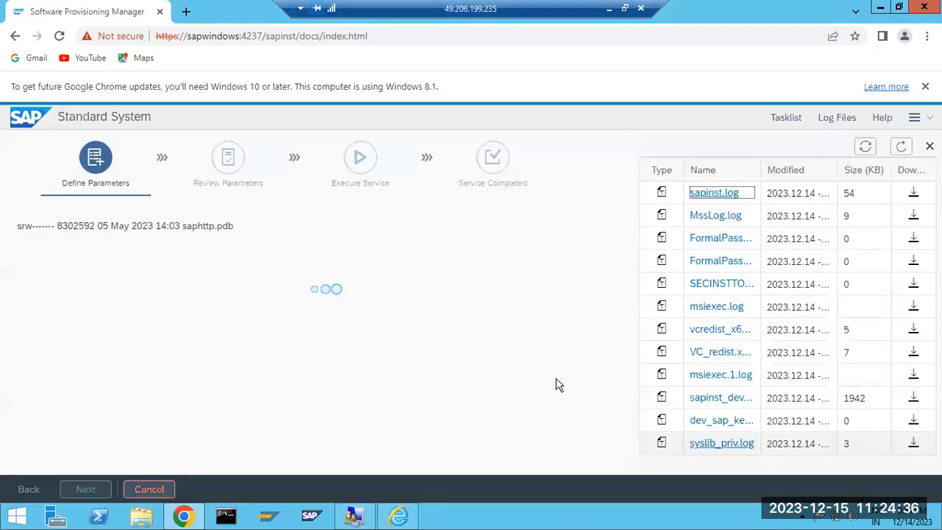
# Refresh the log file list again and highlight the Execute Service, Service Completed and Define Parameters phase labels
pyautogui.click(903, 147)
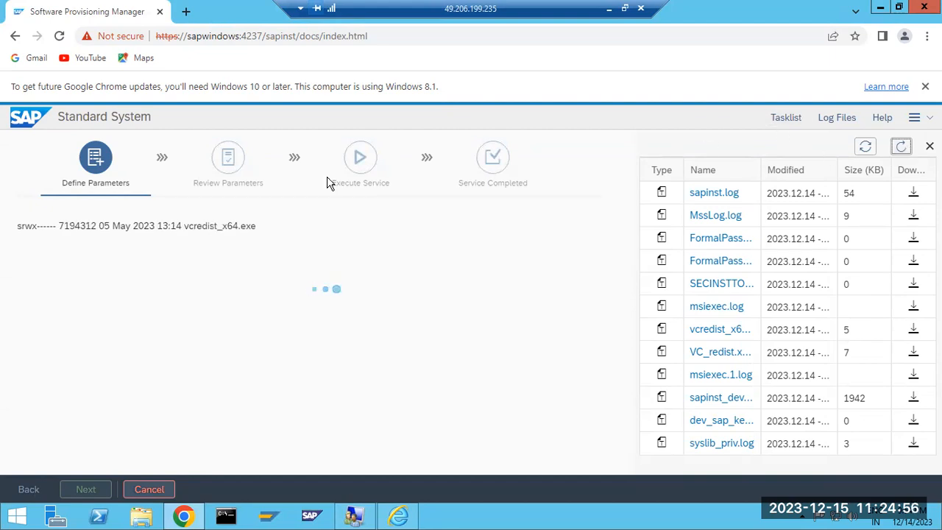
pyautogui.moveTo(337, 183); pyautogui.dragTo(374, 184)
pyautogui.moveTo(491, 184); pyautogui.dragTo(511, 183)
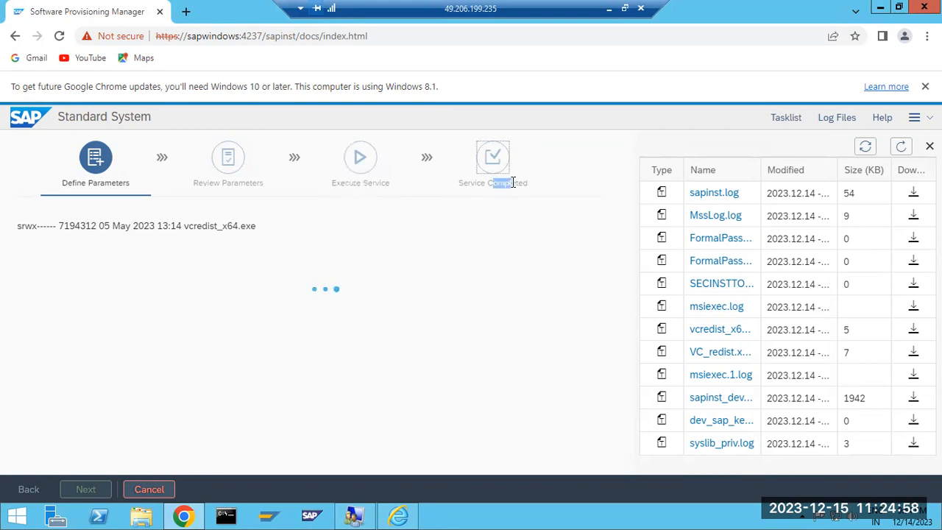
pyautogui.moveTo(77, 183); pyautogui.dragTo(96, 187)
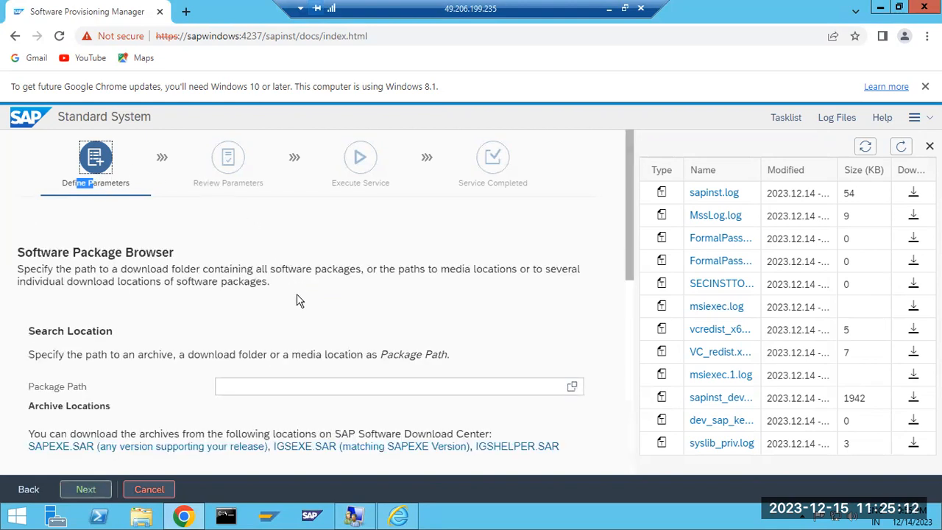
# Check the location and status of each kernel archive under Detected Packages, and continue with the package path left empty
pyautogui.scroll(-5, 298, 346)
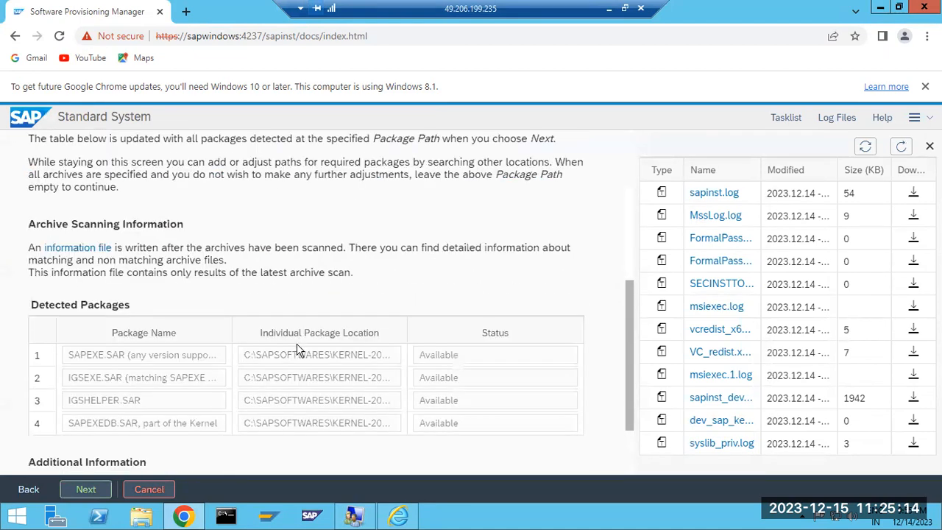
pyautogui.click(250, 359)
pyautogui.moveTo(250, 359); pyautogui.dragTo(331, 431)
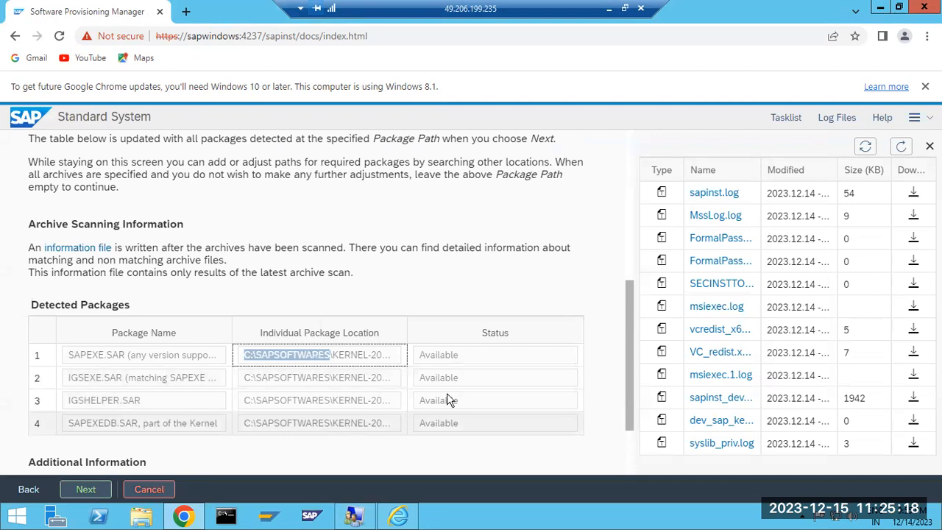
pyautogui.press('Tab')
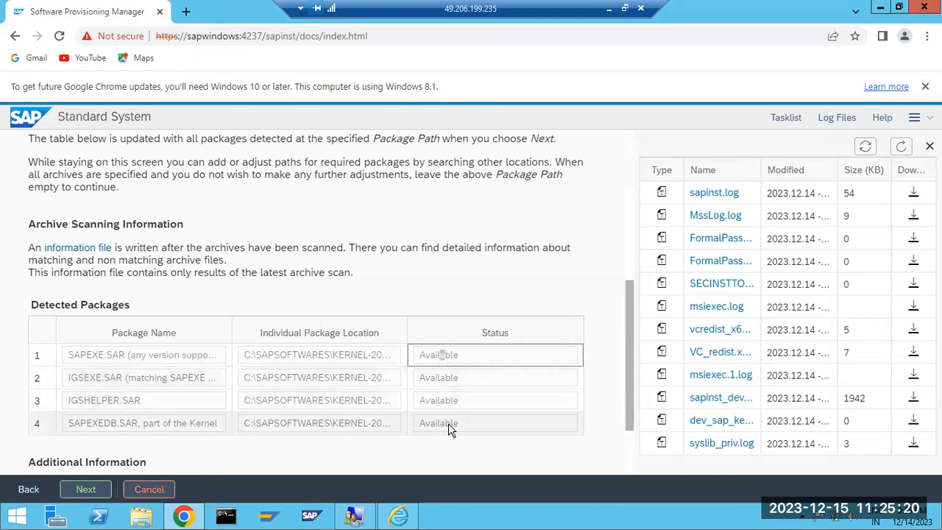
pyautogui.click(250, 358)
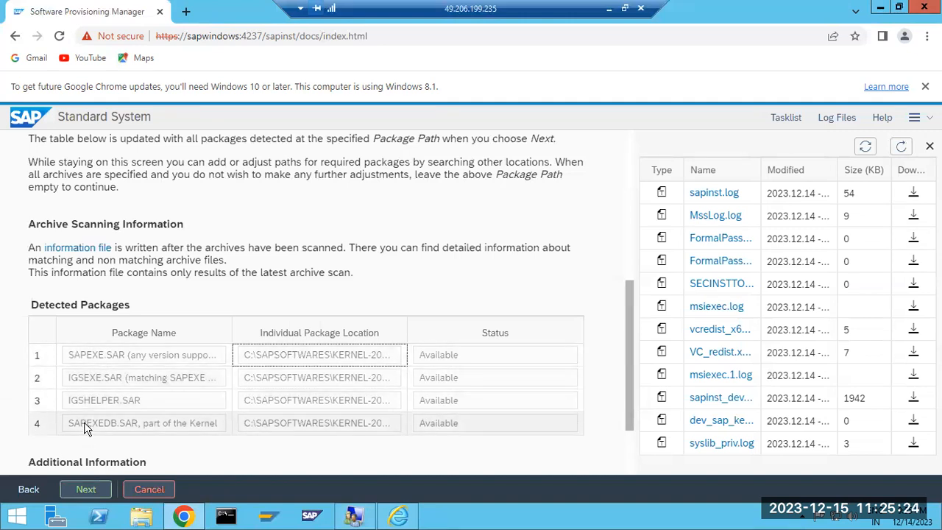
pyautogui.click(85, 488)
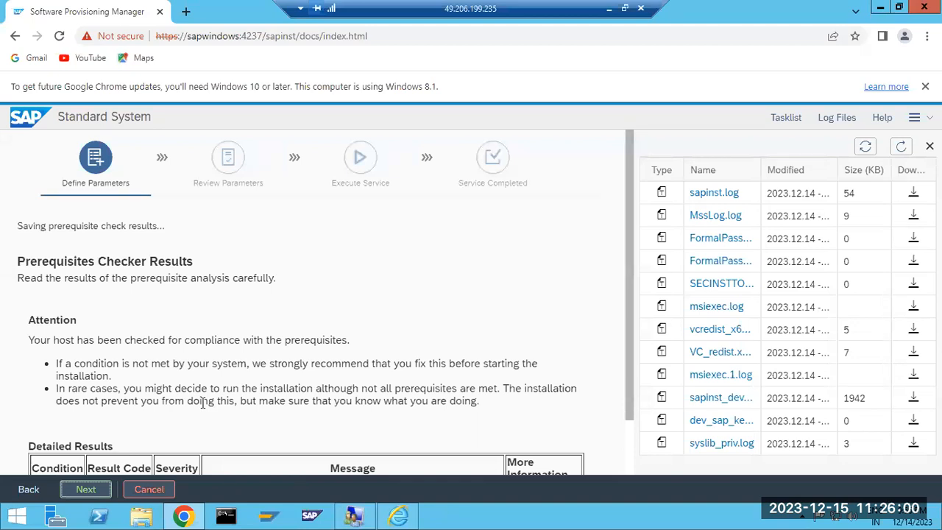
# Continue past the Prerequisites Checker Results and answer No to repeating the prerequisite checks
pyautogui.moveTo(30, 262); pyautogui.dragTo(205, 267)
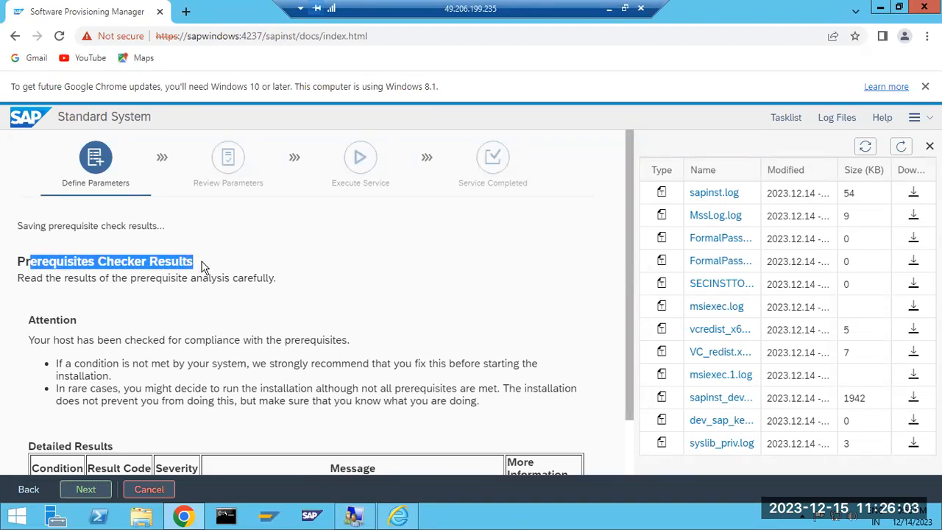
pyautogui.click(92, 490)
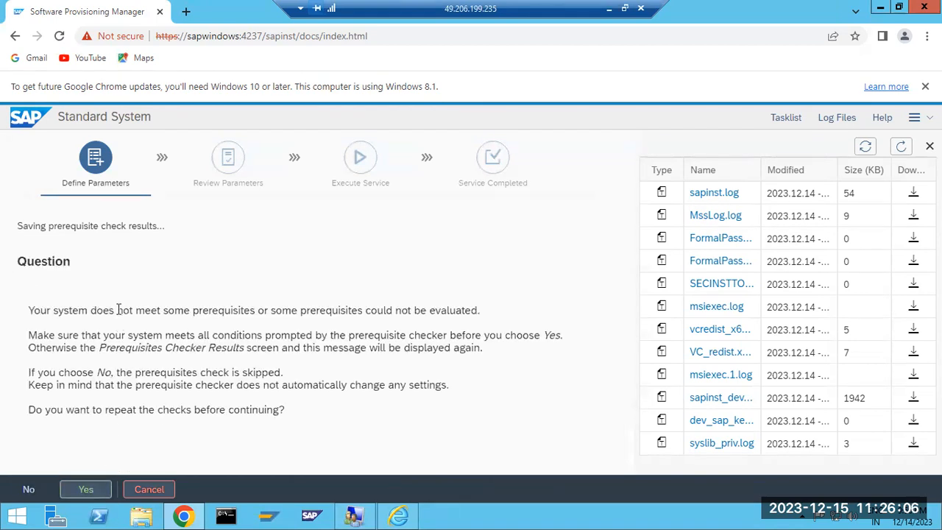
pyautogui.moveTo(118, 309); pyautogui.dragTo(377, 310)
pyautogui.moveTo(70, 372); pyautogui.dragTo(301, 377)
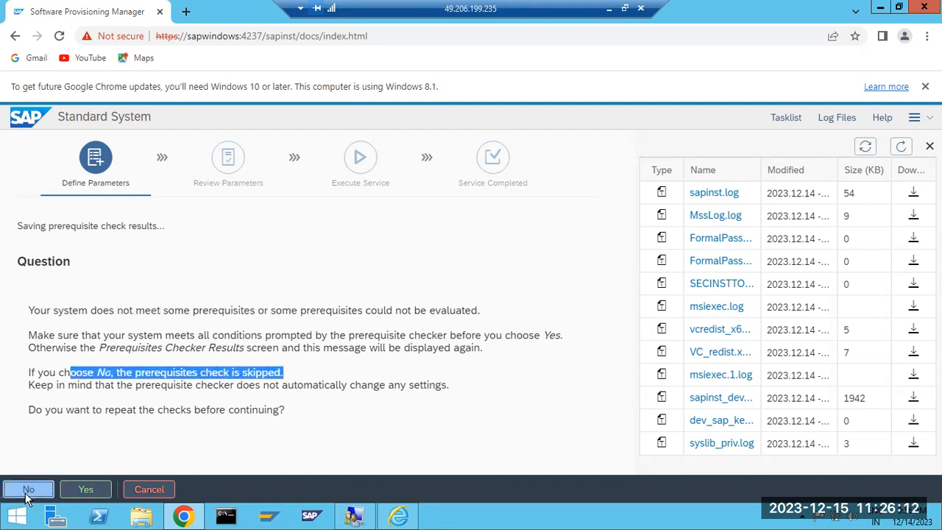
pyautogui.click(29, 492)
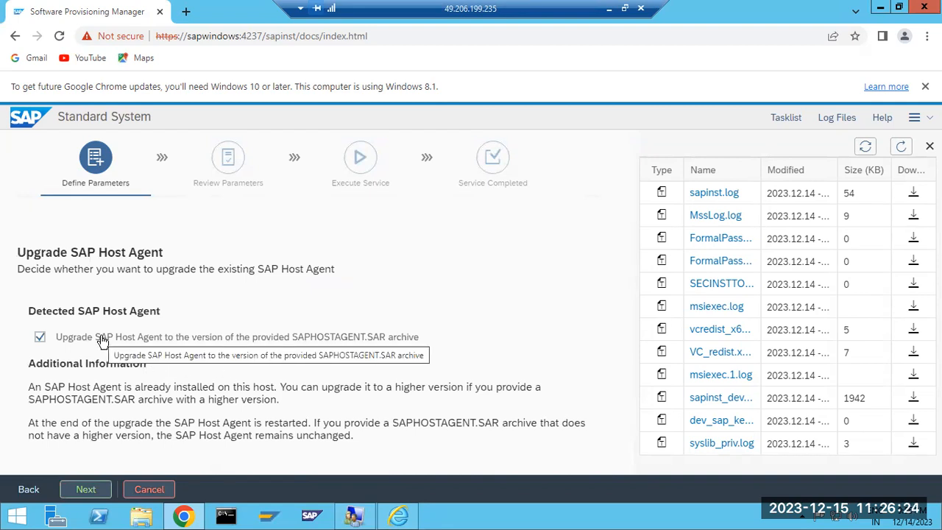
# Check the SAPHOSTAGENT archive in C:\SAPSOFTWARES in File Explorer, and continue in Software Provisioning Manager with the host agent upgrade enabled
pyautogui.click(138, 519)
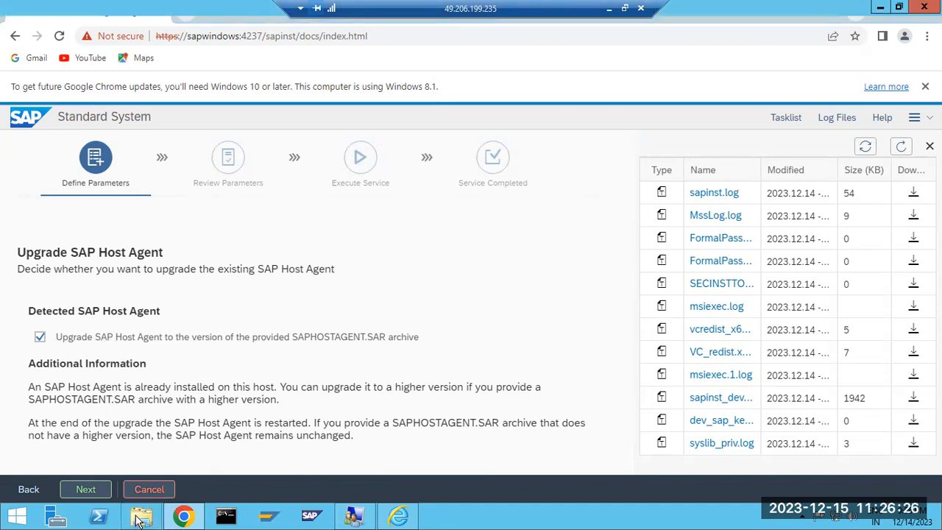
pyautogui.doubleClick(168, 217)
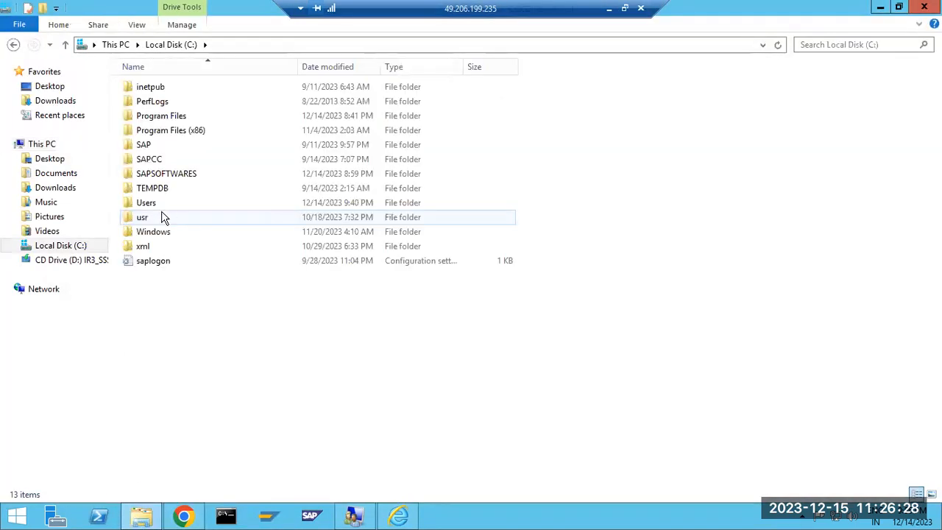
pyautogui.click(159, 178)
pyautogui.doubleClick(161, 180)
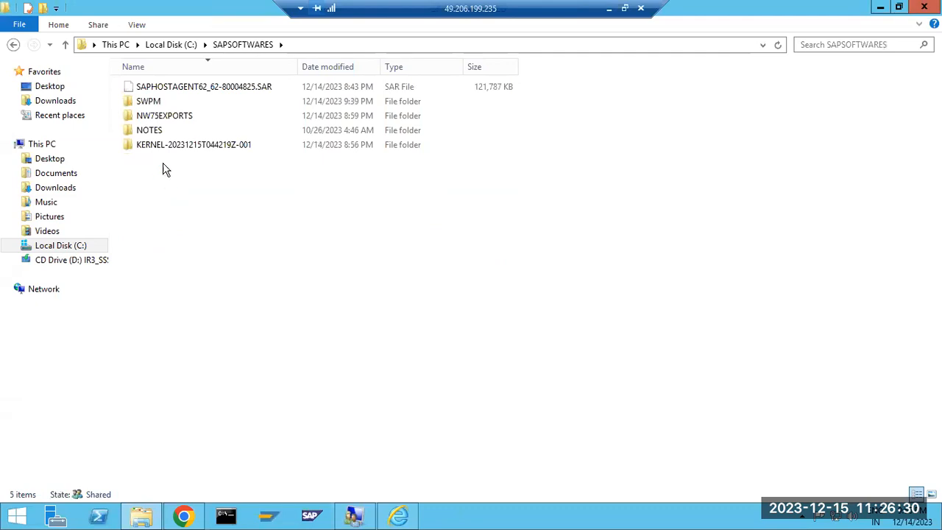
pyautogui.click(141, 515)
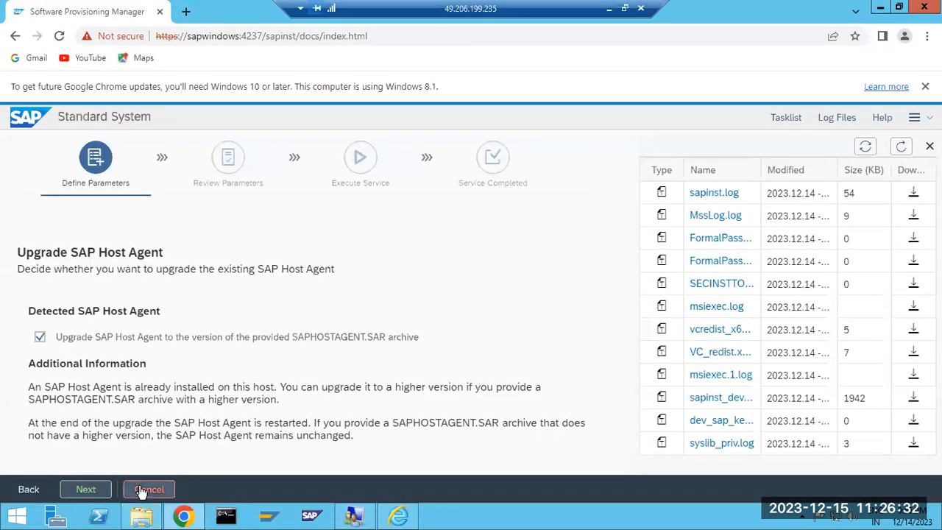
pyautogui.click(87, 491)
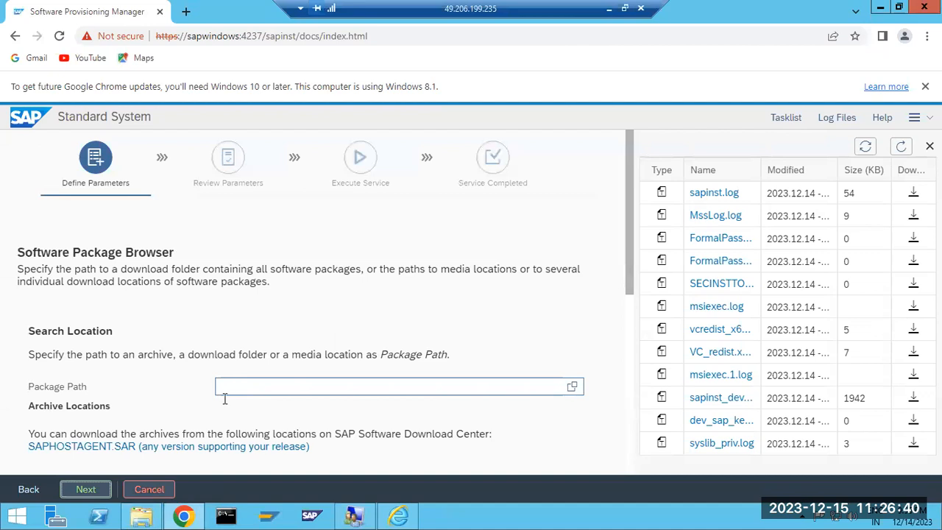
# Set the package path to C:\SAPSOFTWARES\SAPHOSTAGENT62_62-80004825.SAR and continue to scan the host agent archive
pyautogui.click(141, 515)
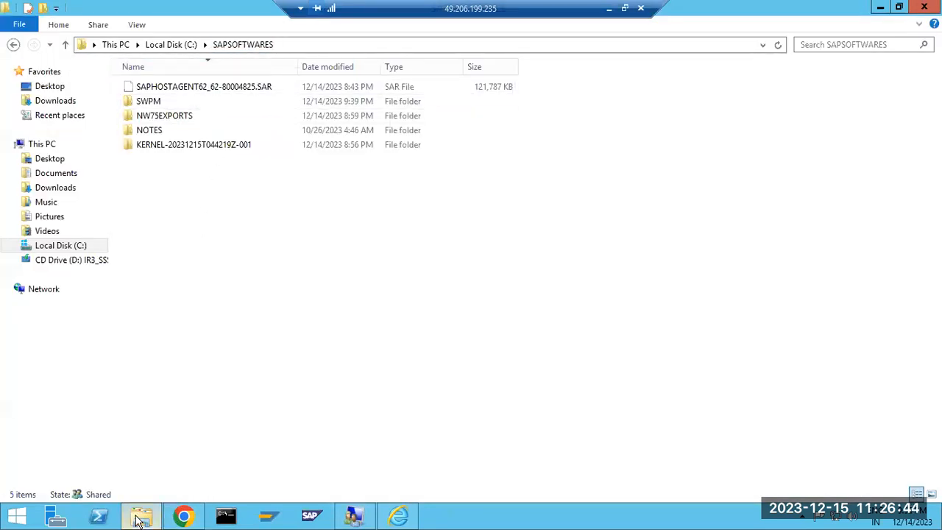
pyautogui.click(182, 516)
pyautogui.click(568, 386)
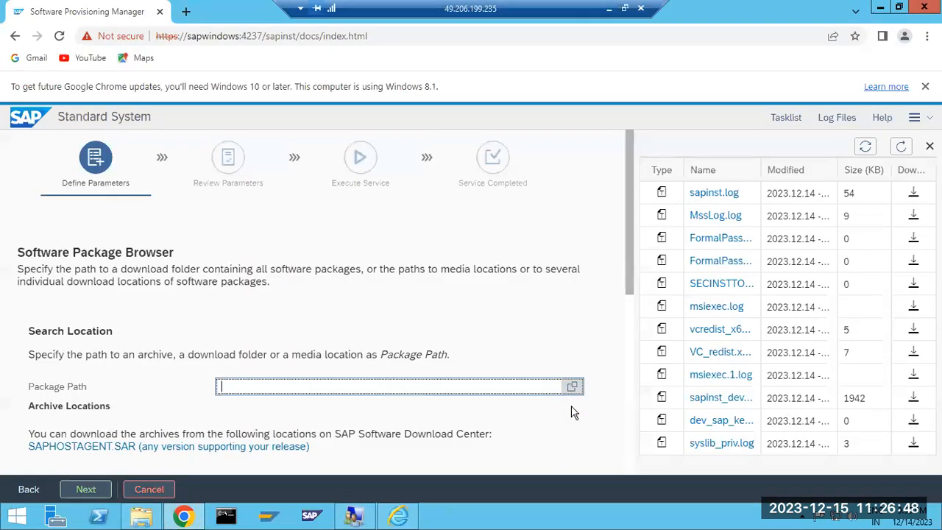
pyautogui.click(306, 184)
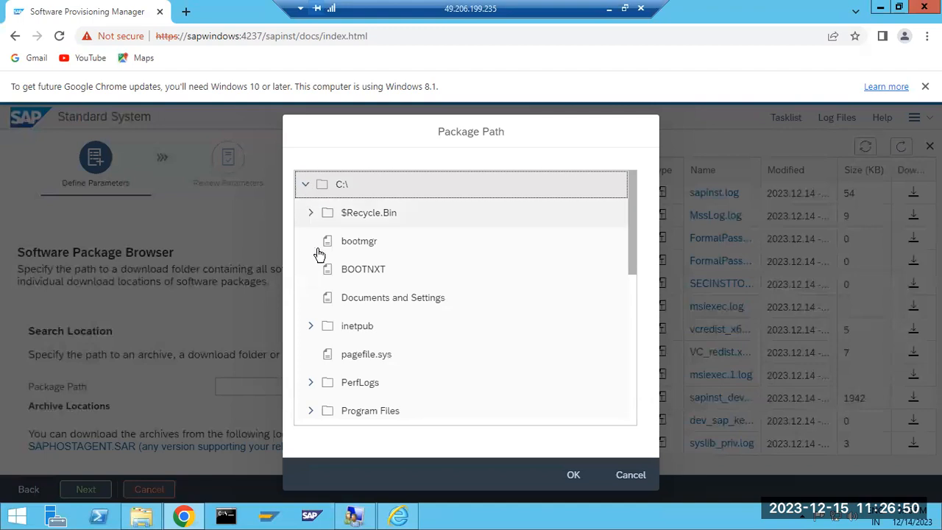
pyautogui.scroll(-5, 318, 318)
pyautogui.click(317, 307)
pyautogui.scroll(-1, 313, 305)
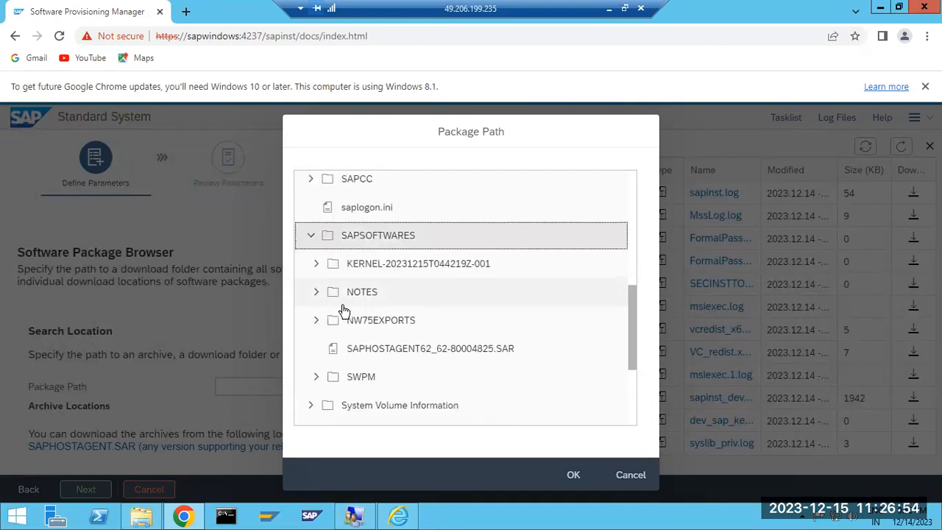
pyautogui.click(387, 349)
pyautogui.click(571, 474)
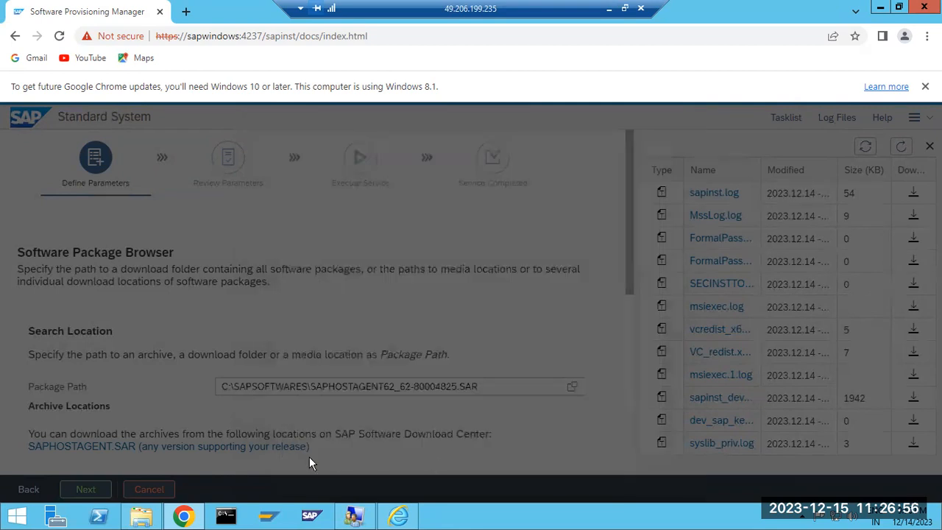
pyautogui.click(88, 489)
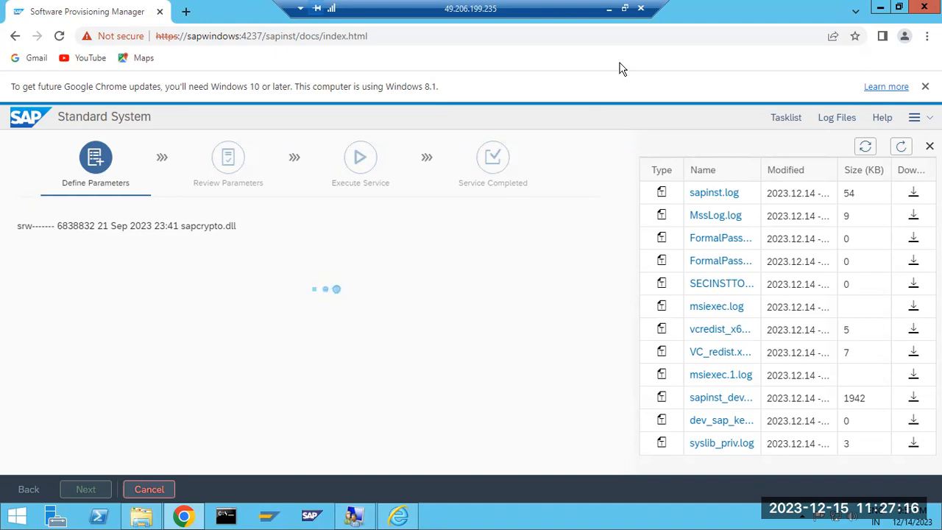
# Glance at the Paint notes, return to the remote session, check the SAPHOSTAGENT.SAR entry under Detected Packages, and continue with the package path empty
pyautogui.hotkey('alt', 'Tab')
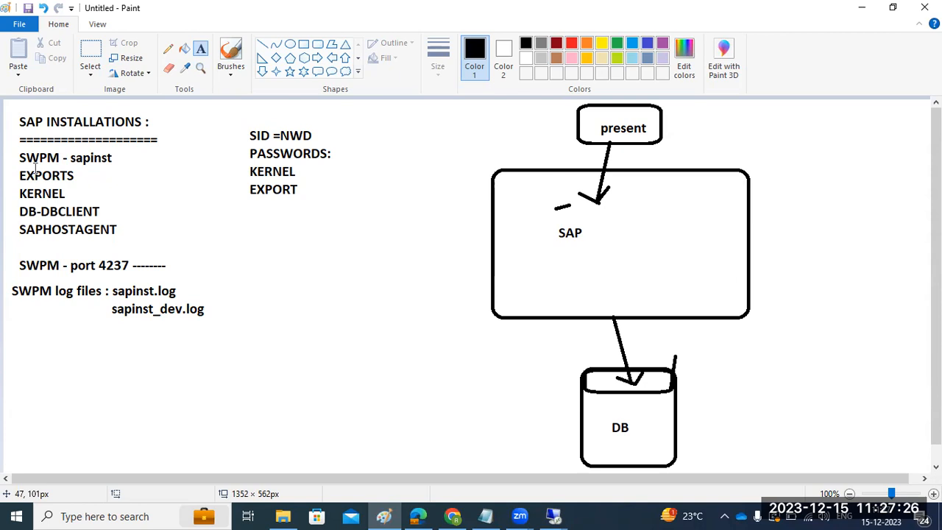
pyautogui.moveTo(552, 515)
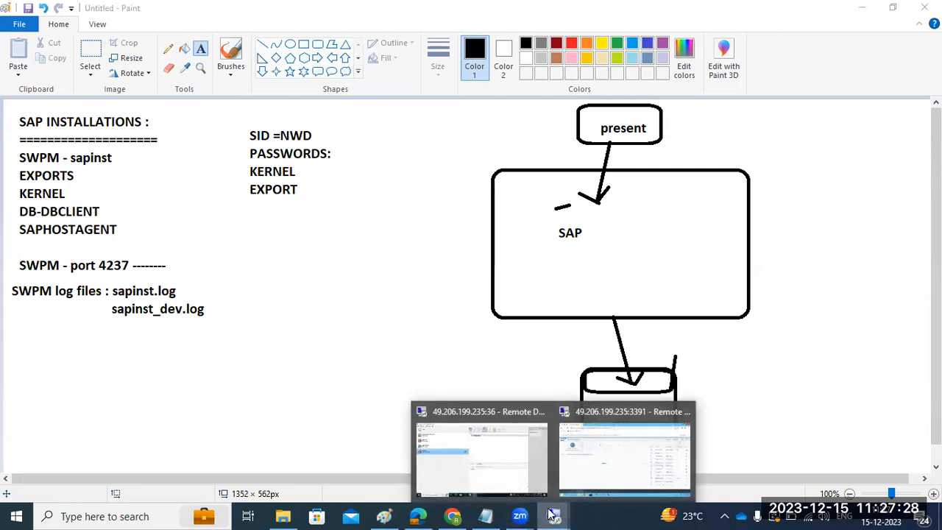
pyautogui.click(589, 456)
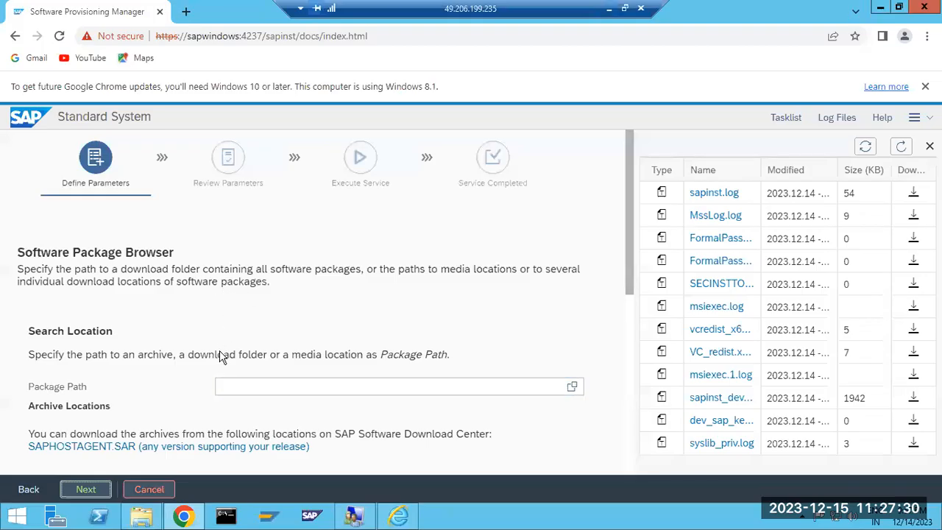
pyautogui.scroll(-6, 216, 353)
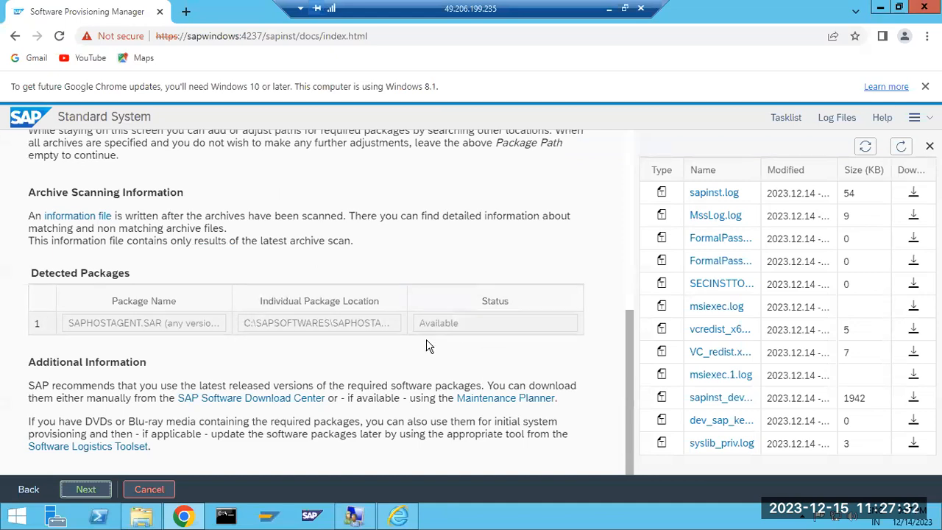
pyautogui.click(79, 490)
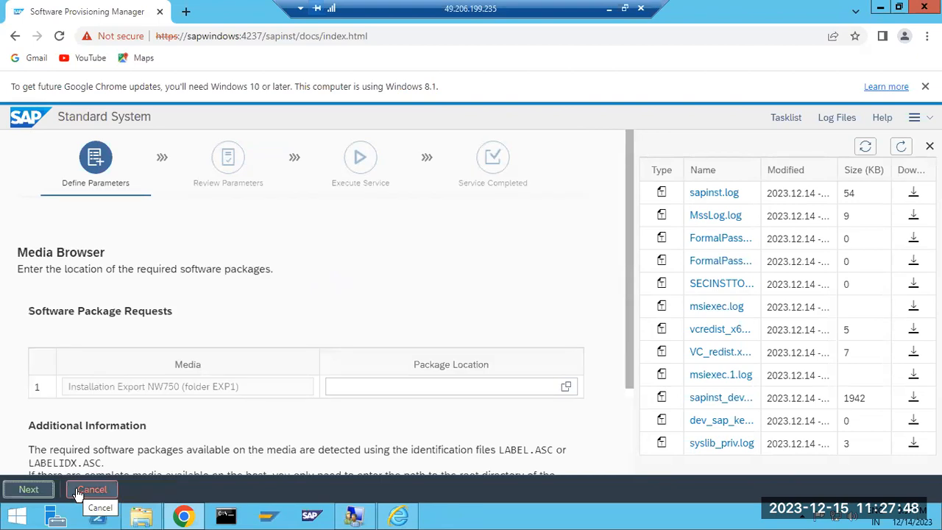
# Set the package location of the Installation Export NW750 media to C:\SAPSOFTWARES\NW75EXPORTS and continue
pyautogui.moveTo(88, 386); pyautogui.dragTo(181, 389)
pyautogui.moveTo(114, 386); pyautogui.dragTo(170, 387)
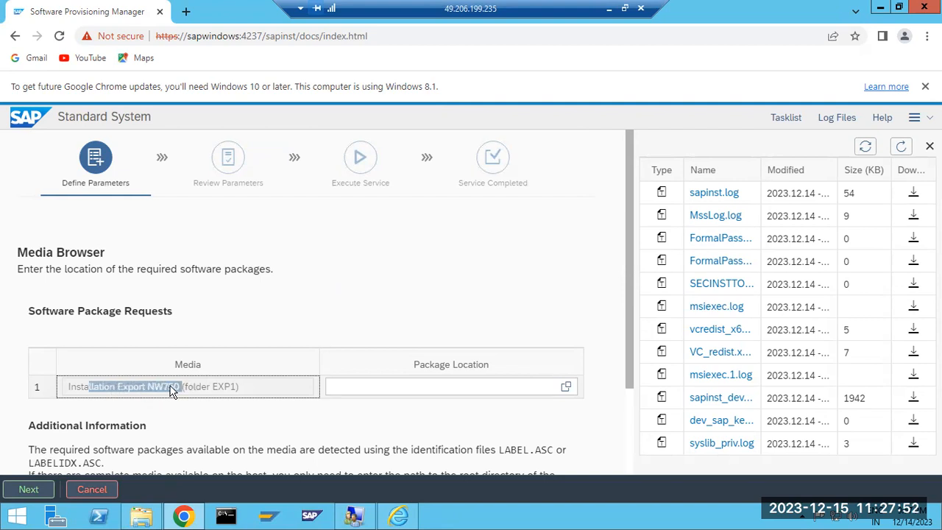
pyautogui.click(565, 387)
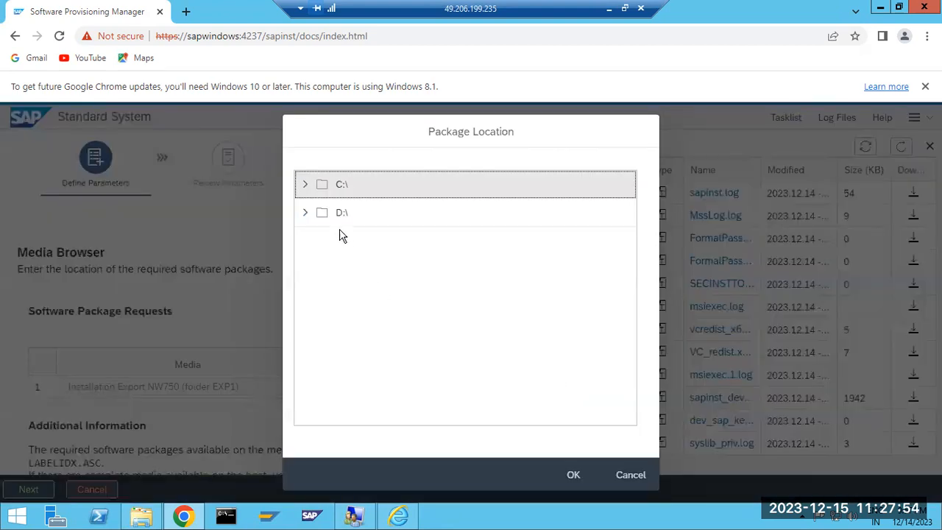
pyautogui.click(305, 184)
pyautogui.scroll(-5, 320, 328)
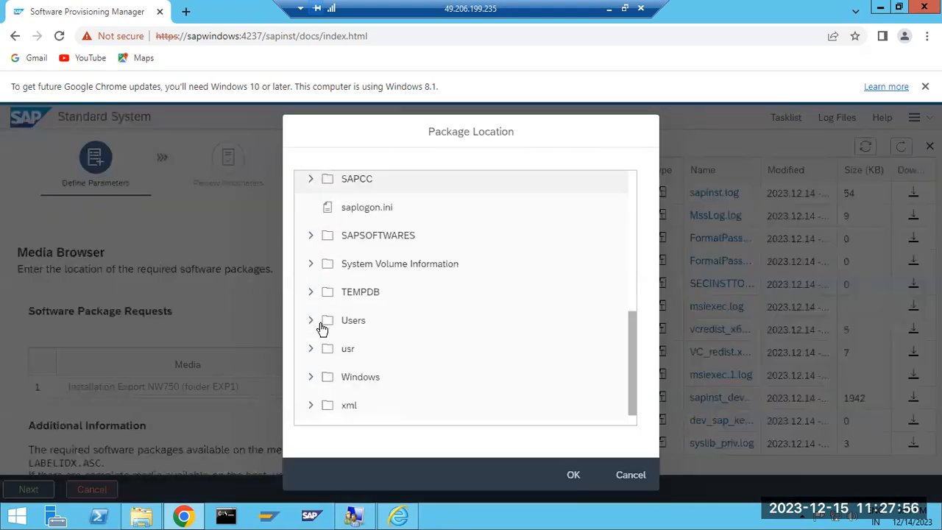
pyautogui.click(310, 235)
pyautogui.scroll(-1, 316, 250)
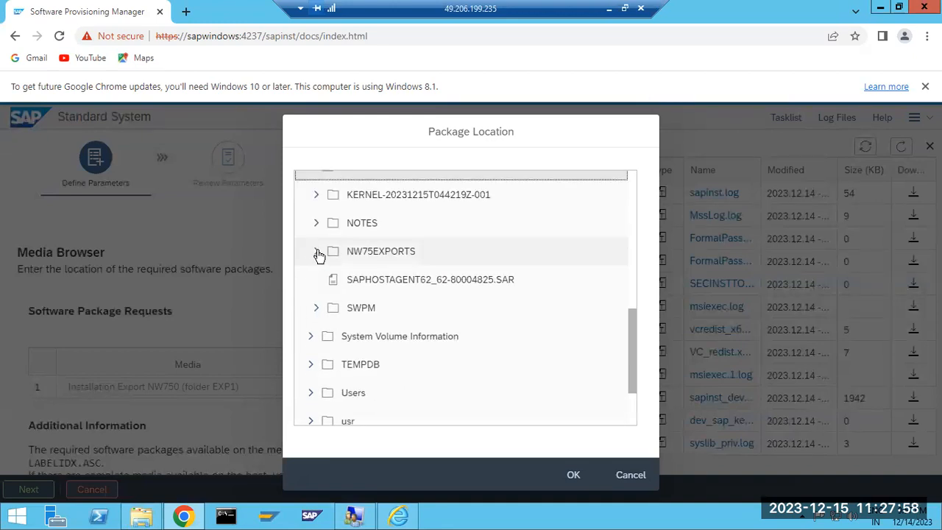
pyautogui.click(319, 253)
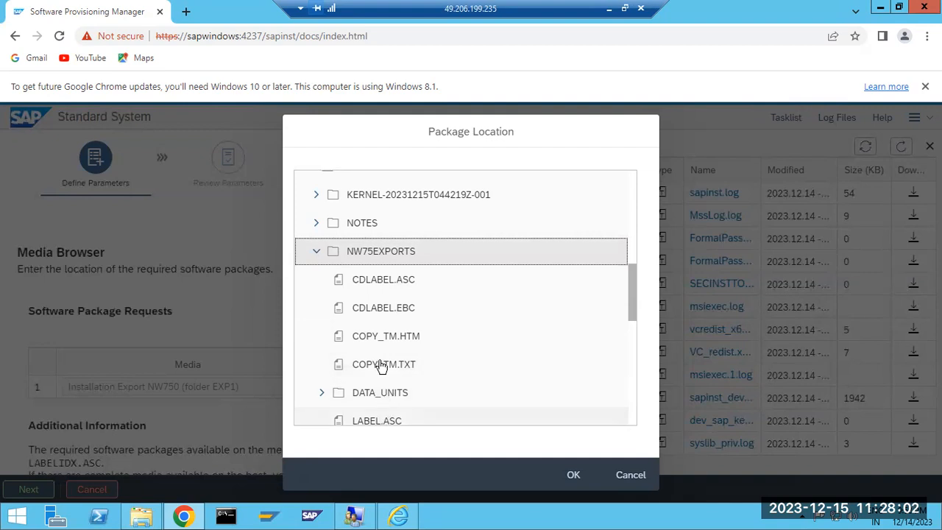
pyautogui.doubleClick(376, 252)
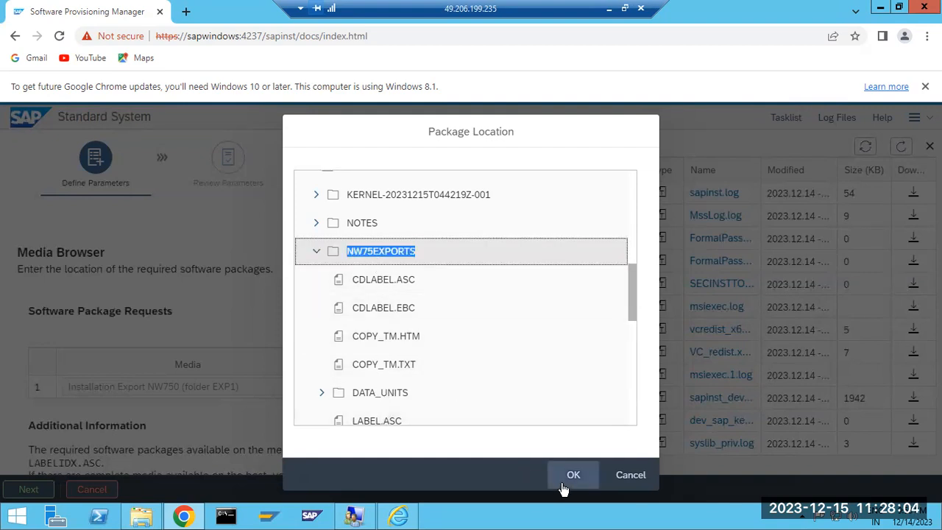
pyautogui.click(565, 482)
pyautogui.click(31, 489)
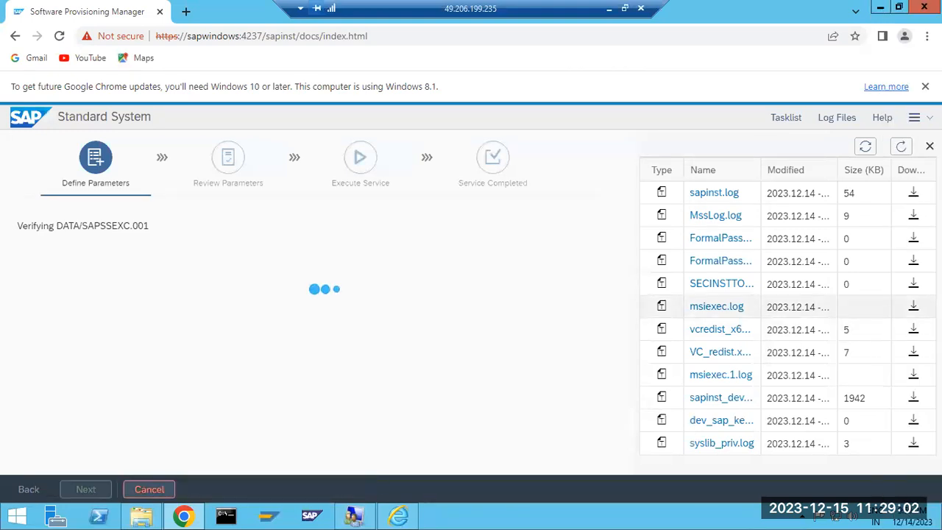
# Open sapinst.log, review the signature check entry for the EXP1 data unit, and close the log
pyautogui.click(706, 193)
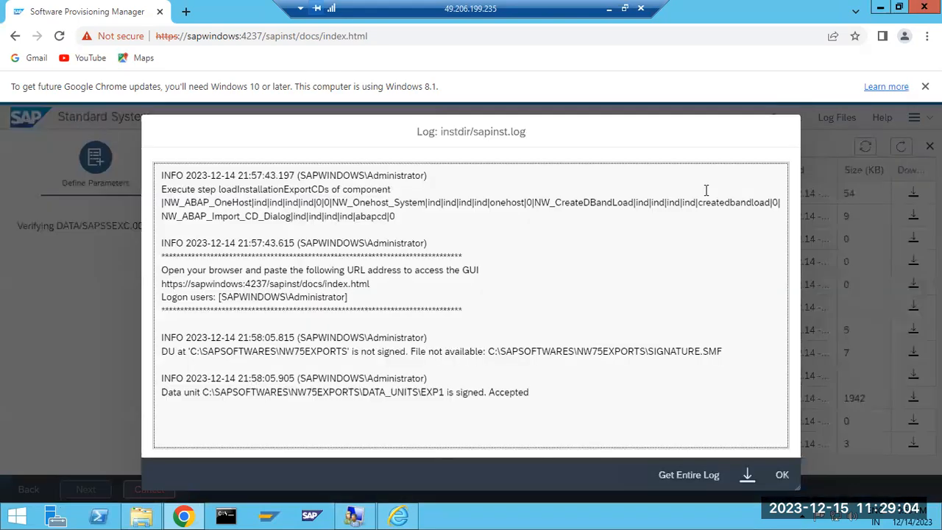
pyautogui.moveTo(410, 391); pyautogui.dragTo(509, 391)
pyautogui.click(779, 475)
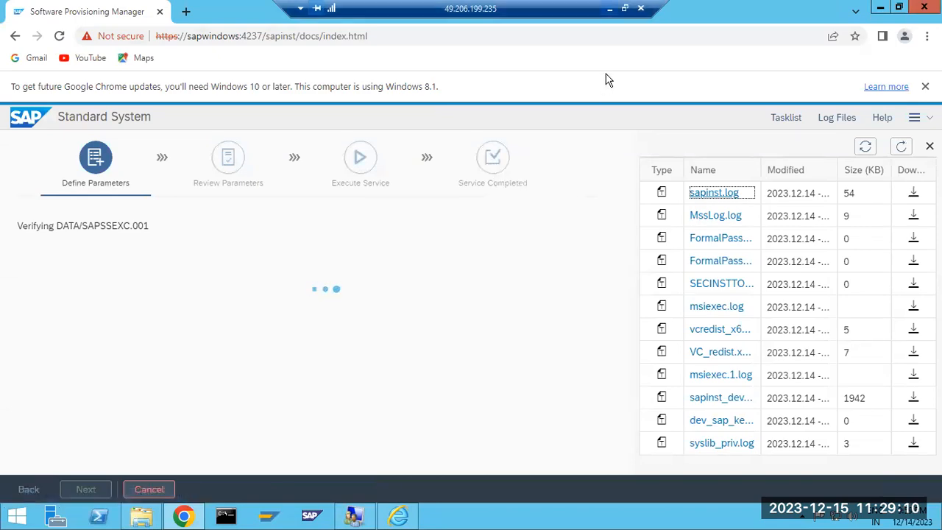
# Switch to the Paint notes and add the text "NW,ECC,S4HANA" beside EXPORTS
pyautogui.click(608, 8)
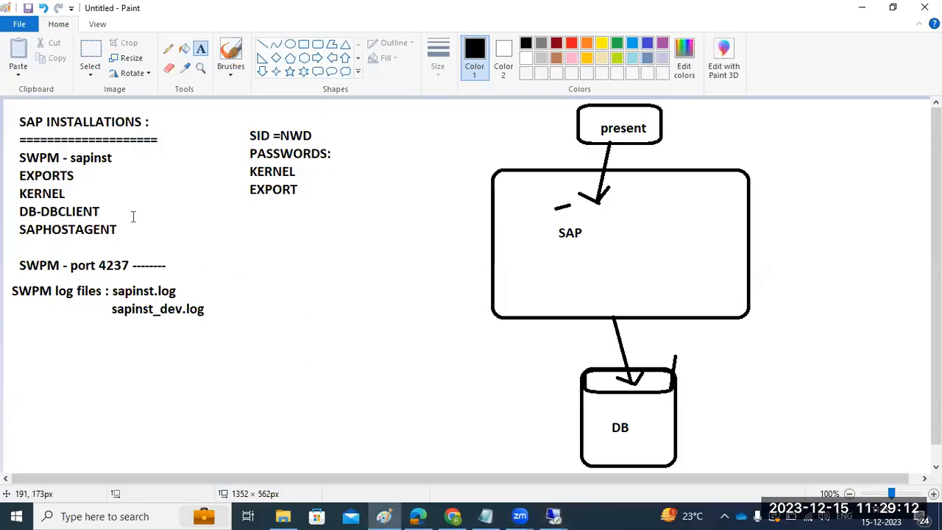
pyautogui.click(99, 177)
pyautogui.write('NW,ECC,S4HANA')
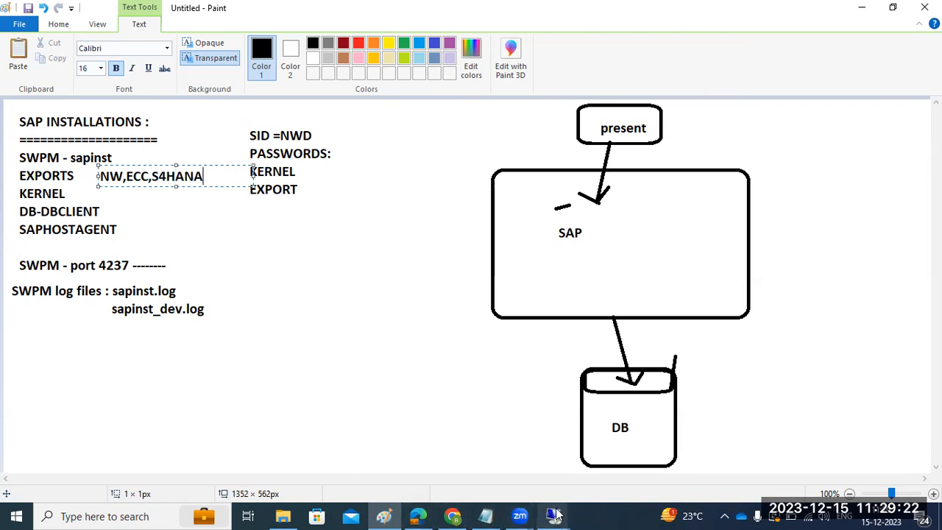
# Return to the remote session and close the Internet Explorer window showing the certificate error
pyautogui.moveTo(557, 514)
pyautogui.click(615, 460)
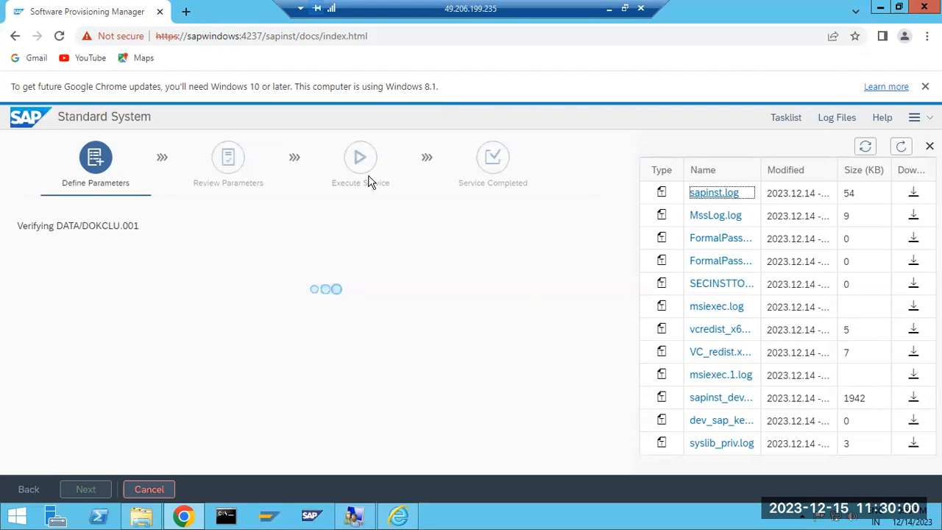
pyautogui.click(401, 515)
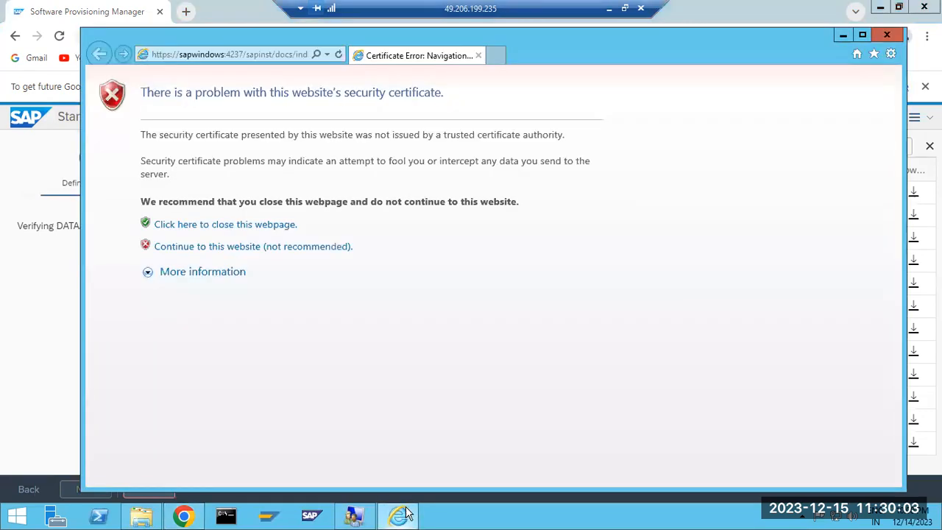
pyautogui.click(887, 35)
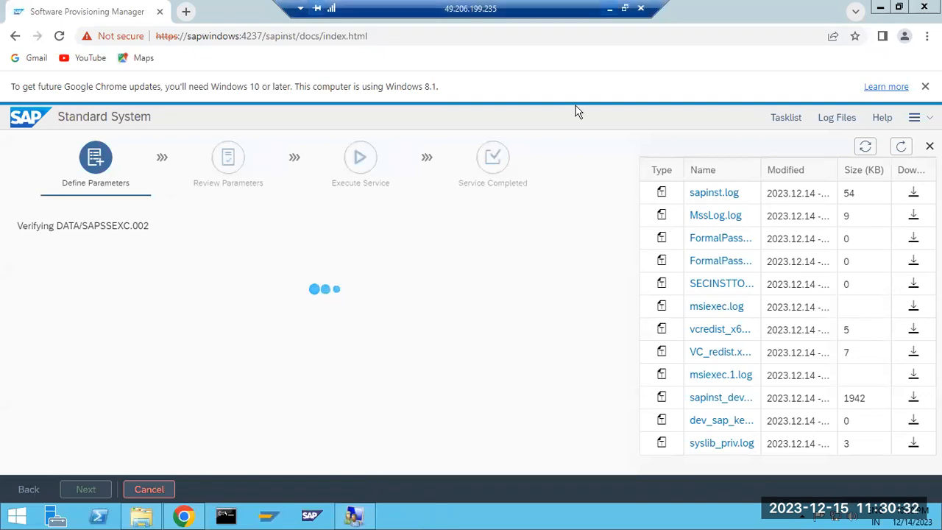
# Switch to Paint and add a text block below the log file notes listing "JAVA JRe", "BROWSER" and "SWAP meory"
pyautogui.hotkey('alt', 'Tab')
pyautogui.moveTo(100, 342); pyautogui.dragTo(450, 425)
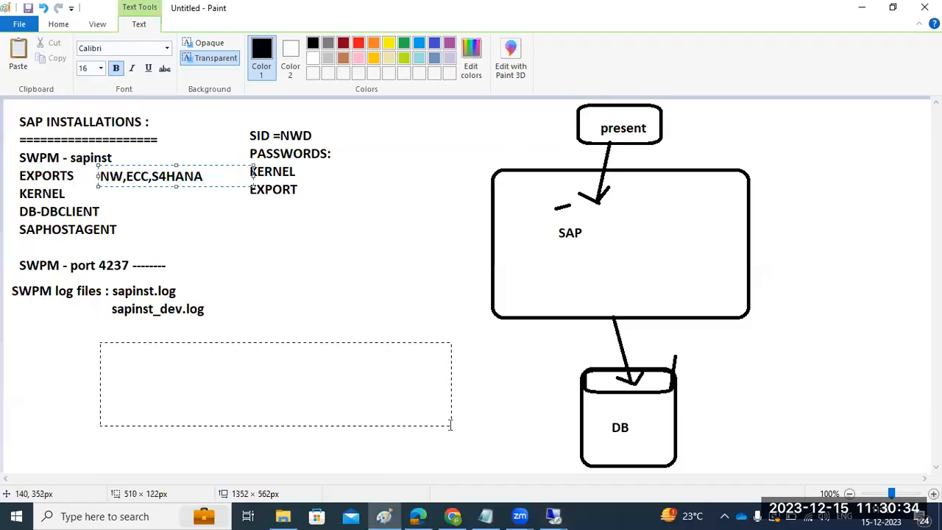
pyautogui.write('JAVA JRe')
pyautogui.press('Return')
pyautogui.write('BROWSER')
pyautogui.press('Return')
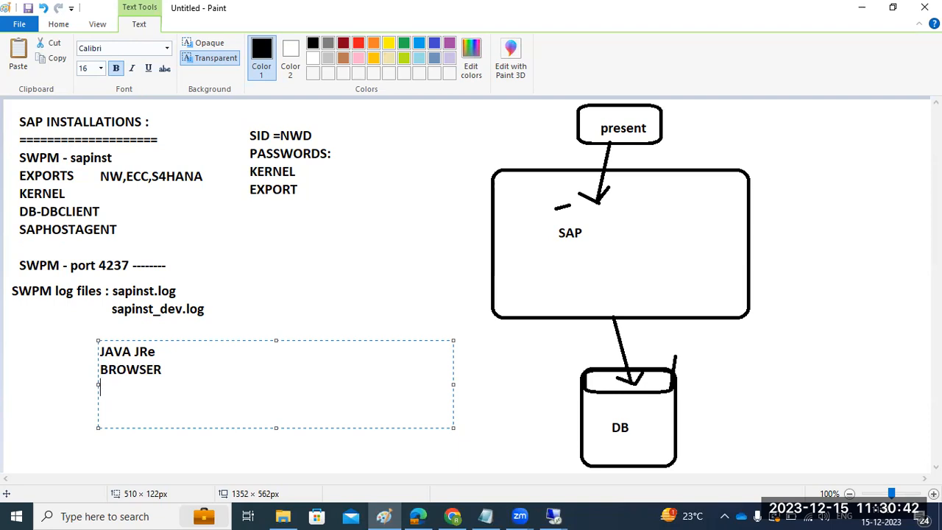
pyautogui.write('PAGE')
pyautogui.press('BackSpace')
pyautogui.press('BackSpace')
pyautogui.press('BackSpace')
pyautogui.press('BackSpace')
pyautogui.write('SWAP')
pyautogui.write('ory')
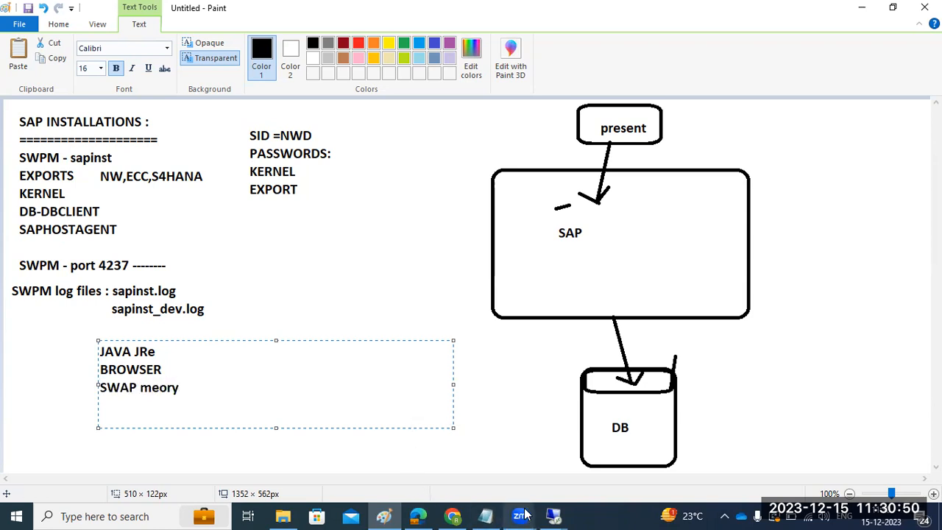
# Switch to the remote session and open the server's system properties from File Explorer to examine its memory and Windows edition
pyautogui.moveTo(553, 516)
pyautogui.click(576, 463)
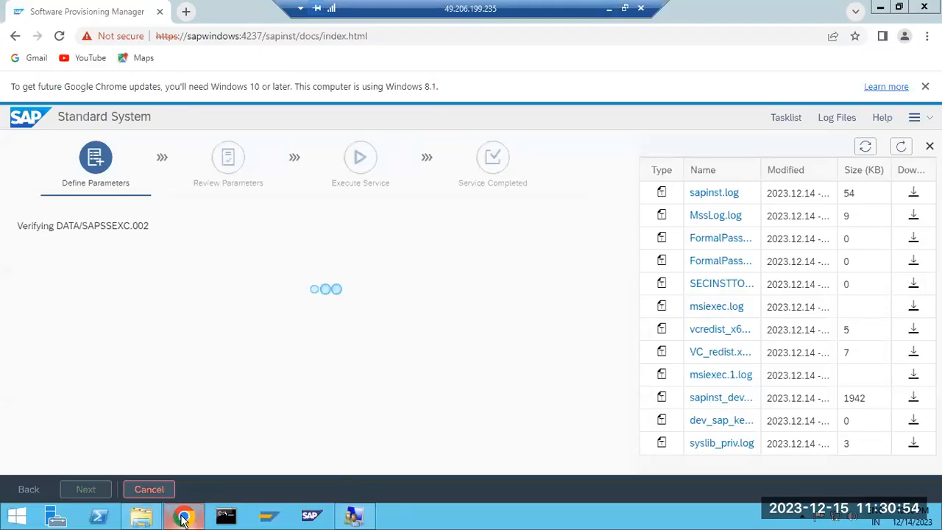
pyautogui.moveTo(184, 519)
pyautogui.click(99, 516)
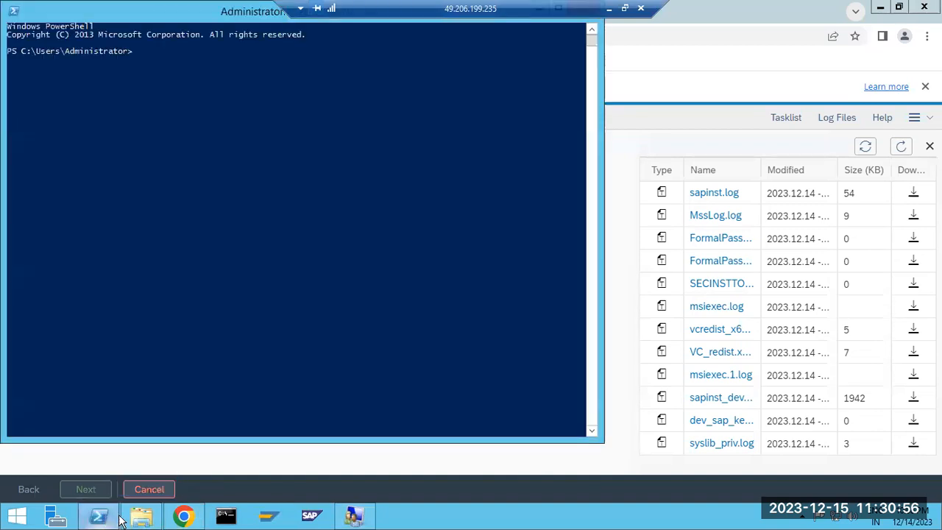
pyautogui.click(142, 516)
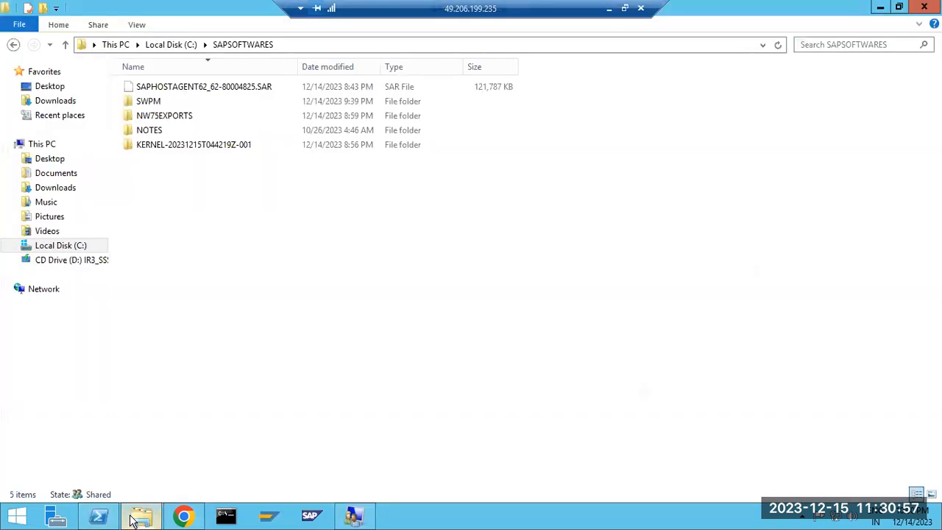
pyautogui.rightClick(42, 144)
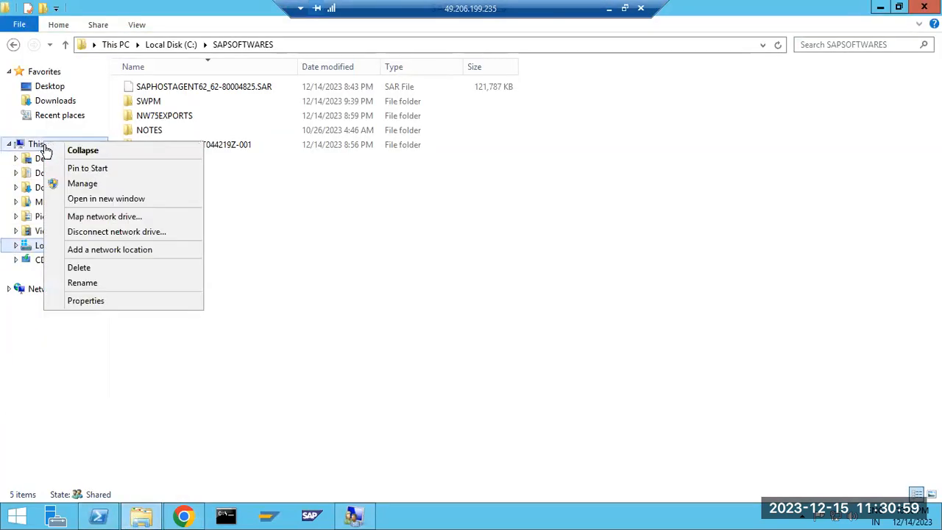
pyautogui.click(105, 301)
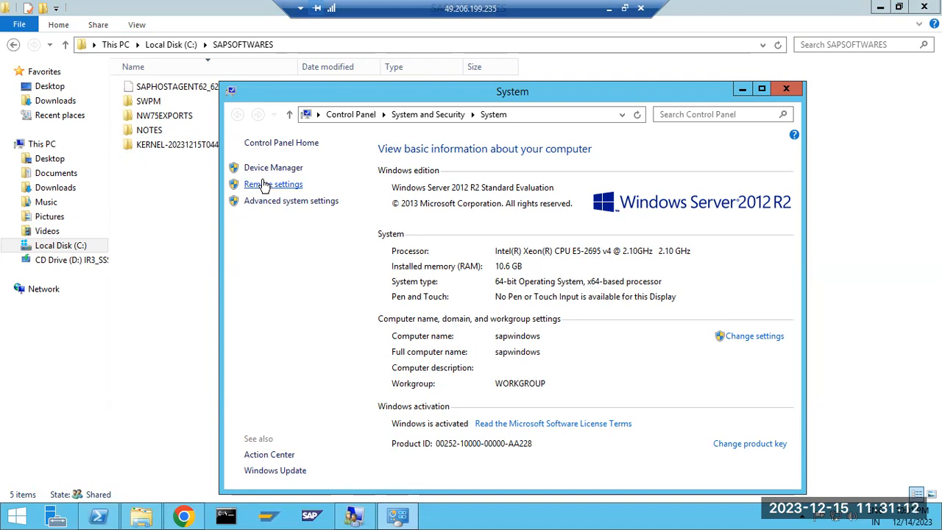
# Check the server's Java installation with "java -version" in Command Prompt, and close that window
pyautogui.click(157, 200)
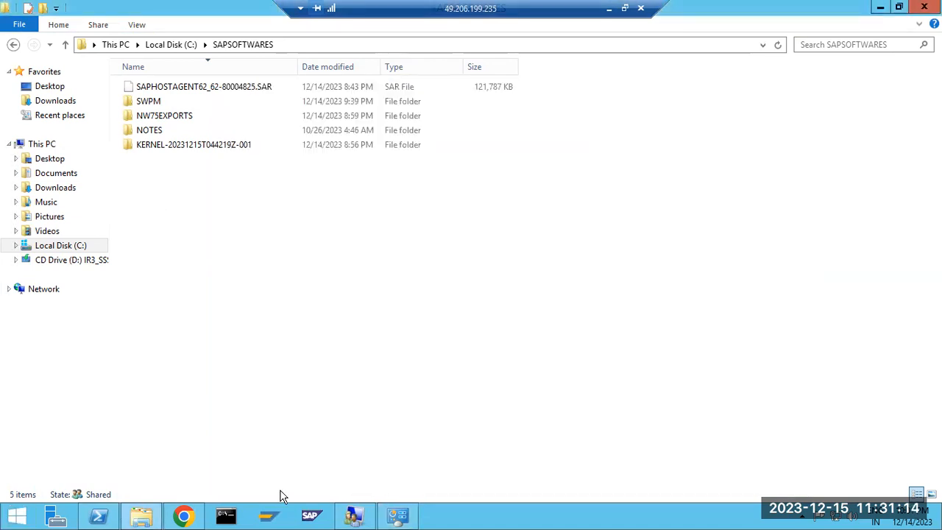
pyautogui.click(225, 515)
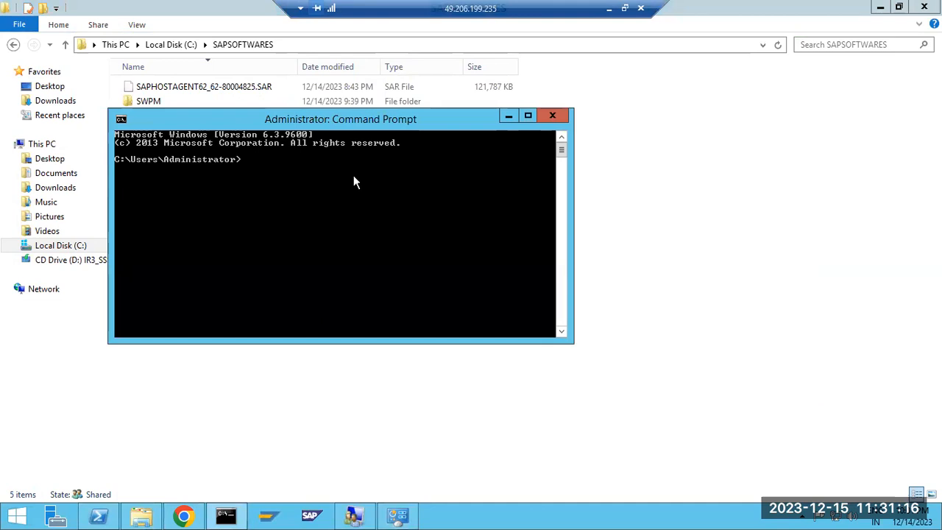
pyautogui.write('java -version')
pyautogui.press('Return')
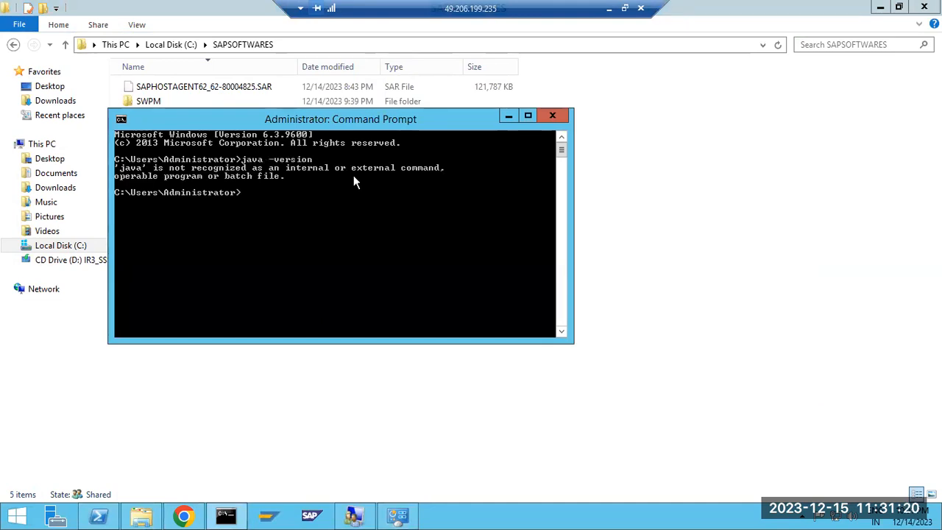
pyautogui.click(552, 115)
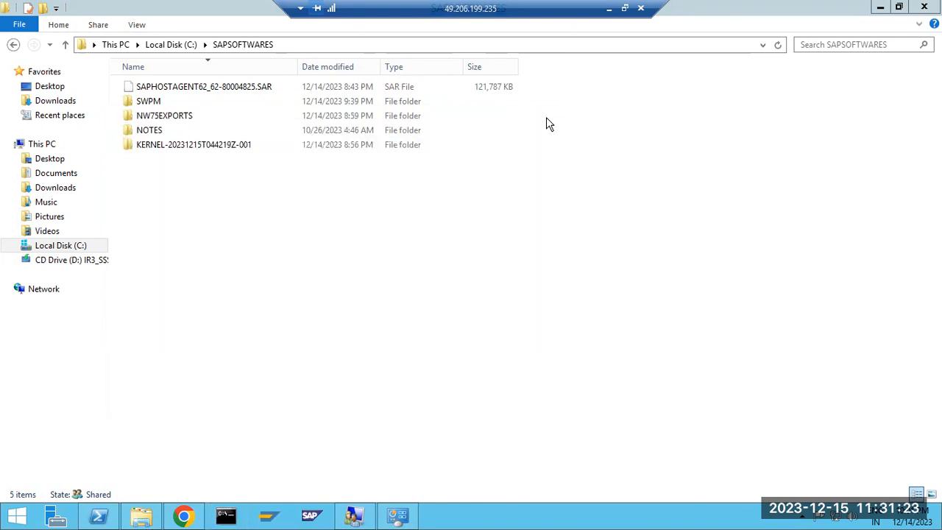
# Look for Java in Program Files (x86), Program Files and Windows on drive C:, and close the File Explorer and System windows
pyautogui.click(49, 145)
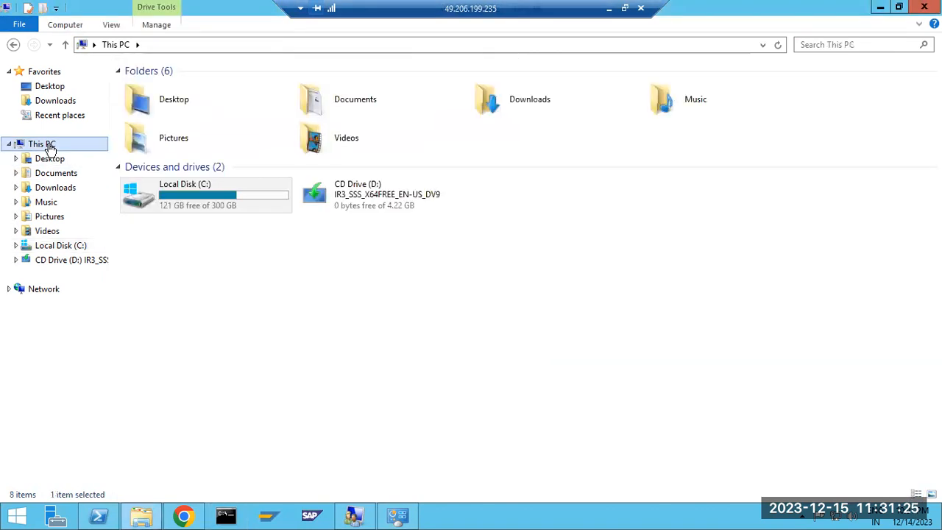
pyautogui.doubleClick(189, 205)
pyautogui.doubleClick(158, 130)
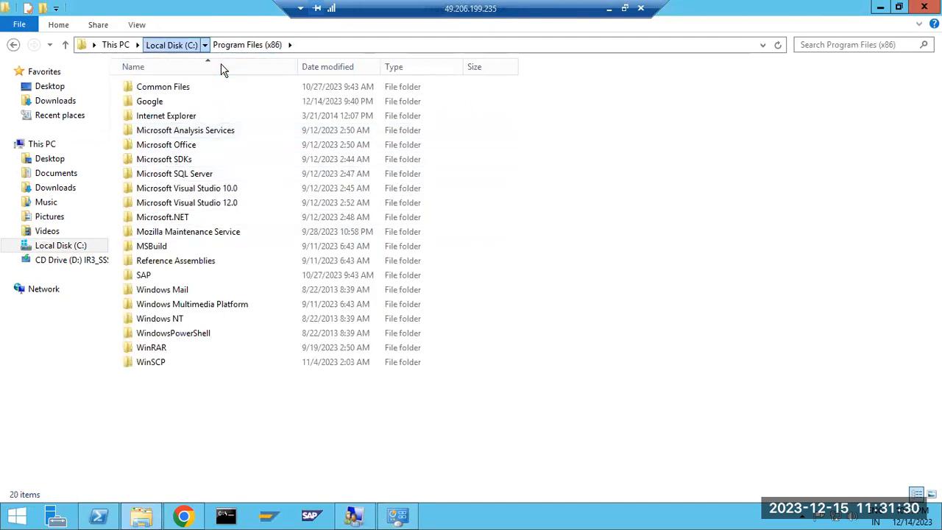
pyautogui.press('BackSpace')
pyautogui.click(175, 117)
pyautogui.doubleClick(175, 118)
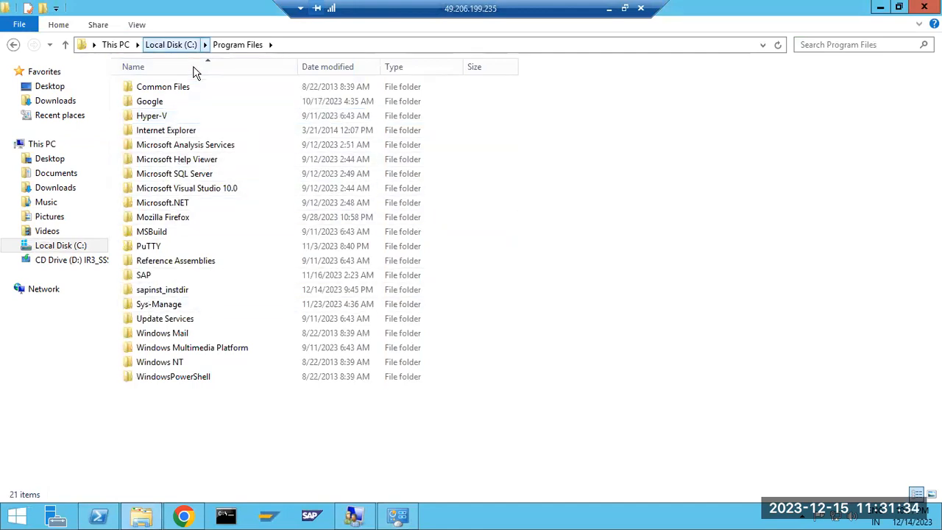
pyautogui.click(183, 44)
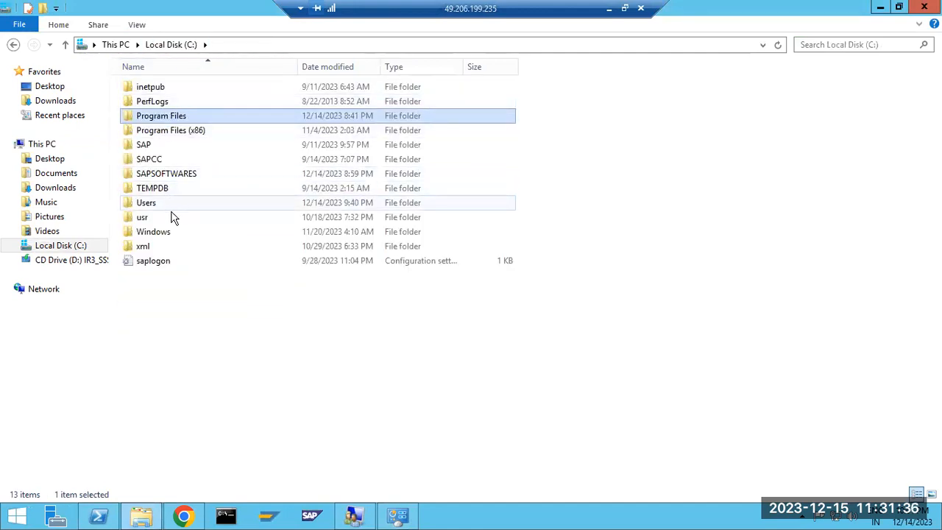
pyautogui.doubleClick(154, 231)
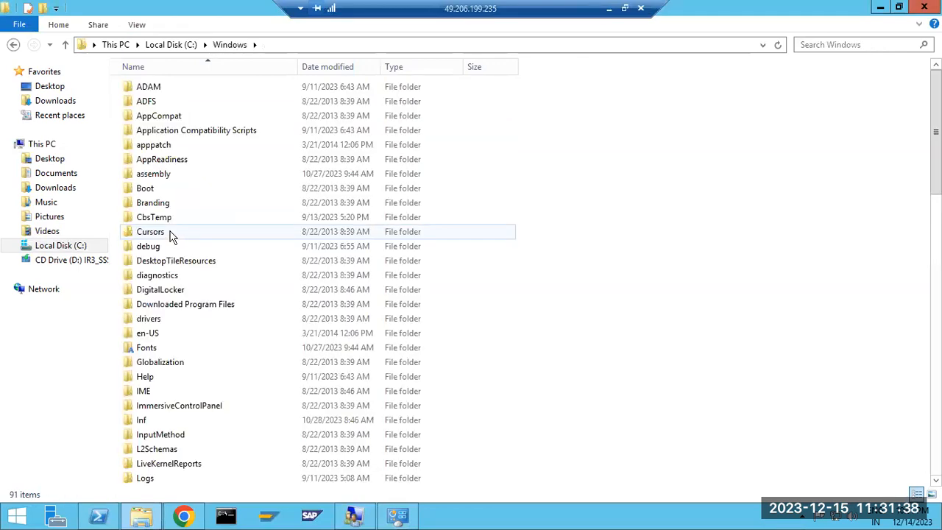
pyautogui.click(170, 233)
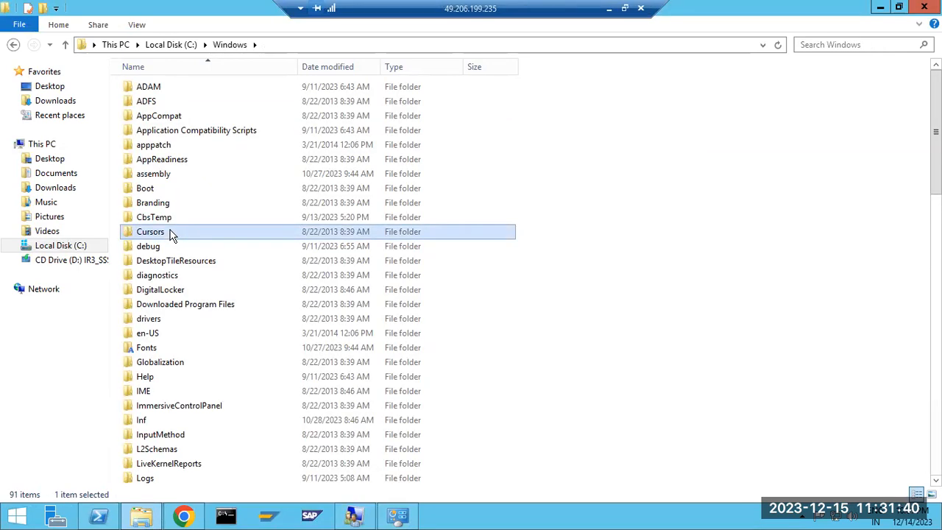
pyautogui.click(924, 7)
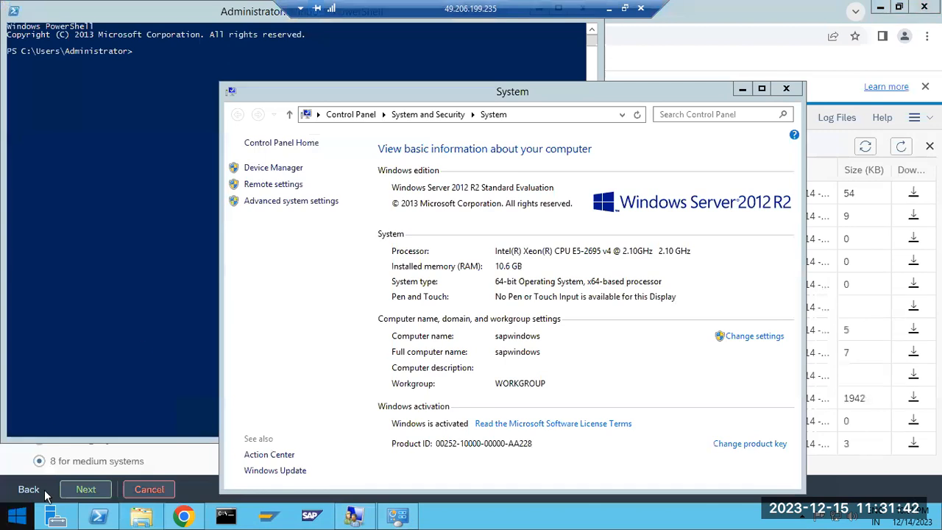
pyautogui.click(784, 88)
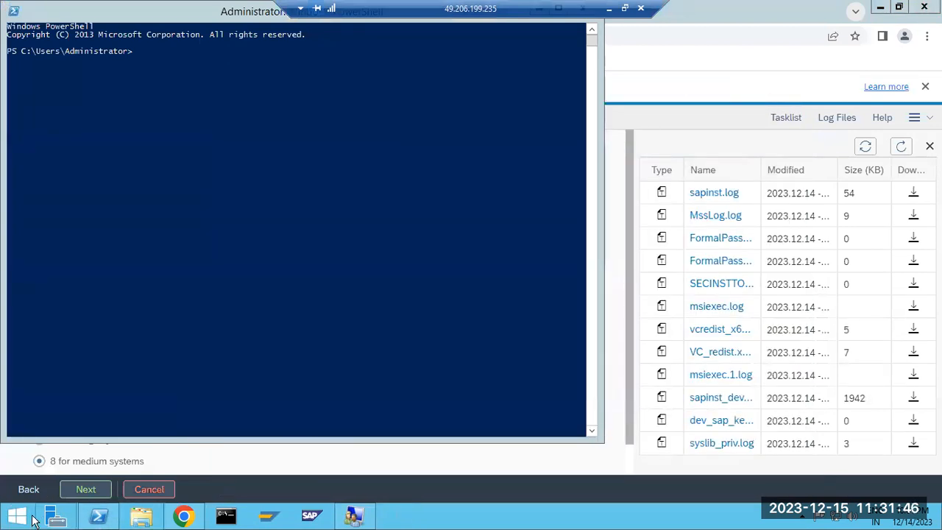
# Return to Software Provisioning Manager, set the number of MS SQL Server data files to 4 for small systems, and continue
pyautogui.click(303, 458)
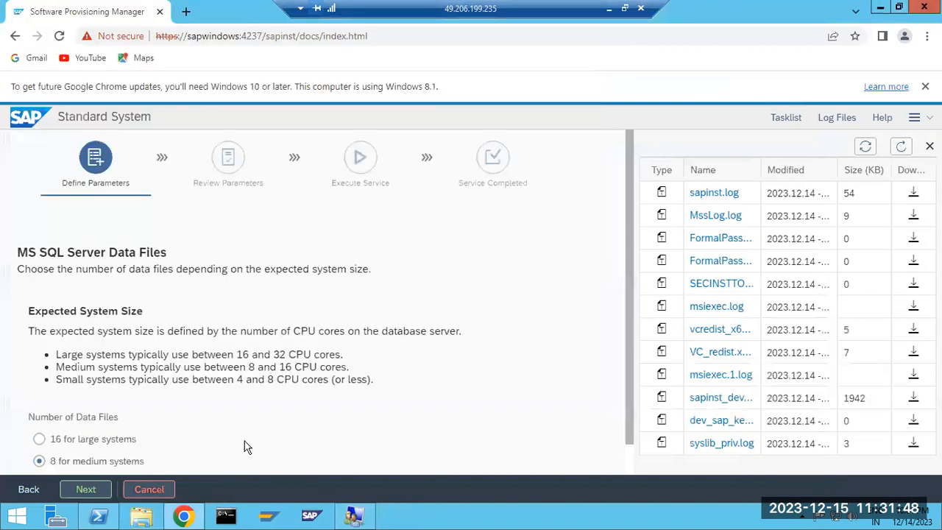
pyautogui.scroll(-1, 158, 401)
pyautogui.moveTo(41, 215); pyautogui.dragTo(168, 233)
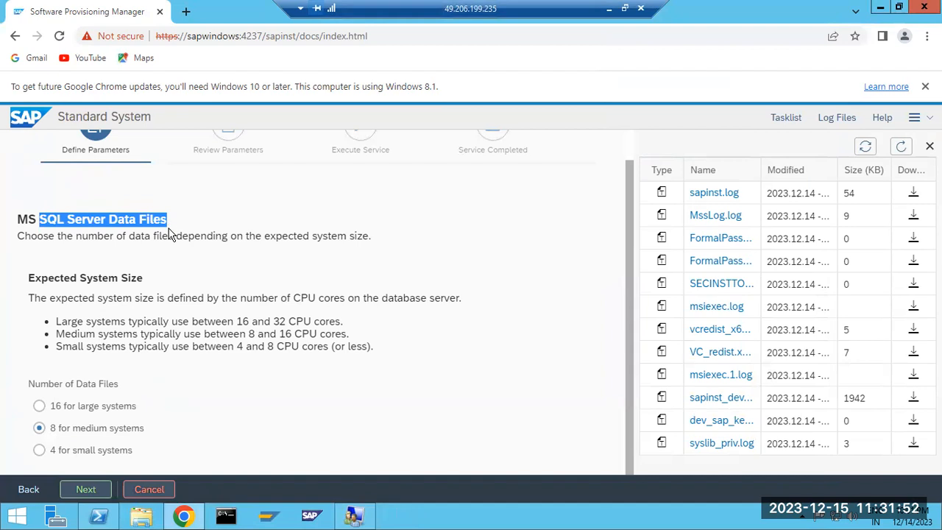
pyautogui.click(62, 455)
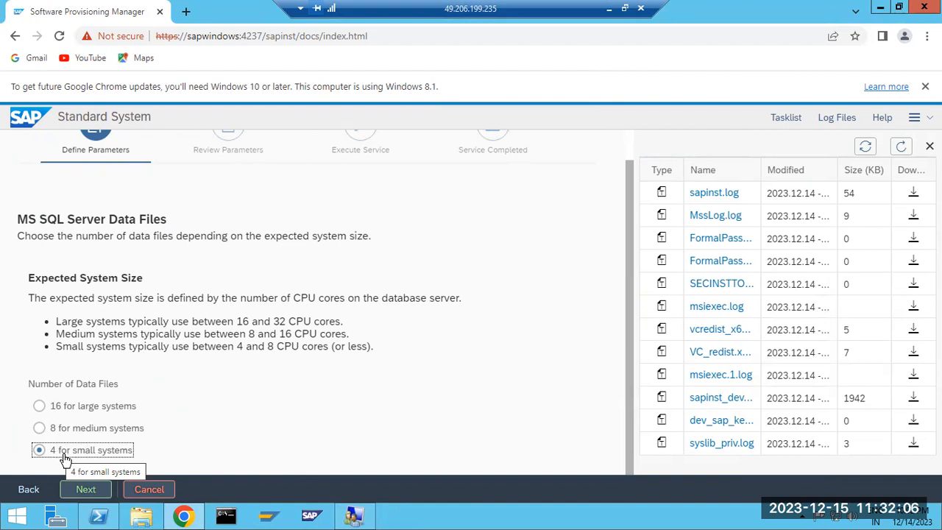
pyautogui.click(82, 434)
pyautogui.click(79, 409)
pyautogui.click(76, 452)
pyautogui.click(81, 489)
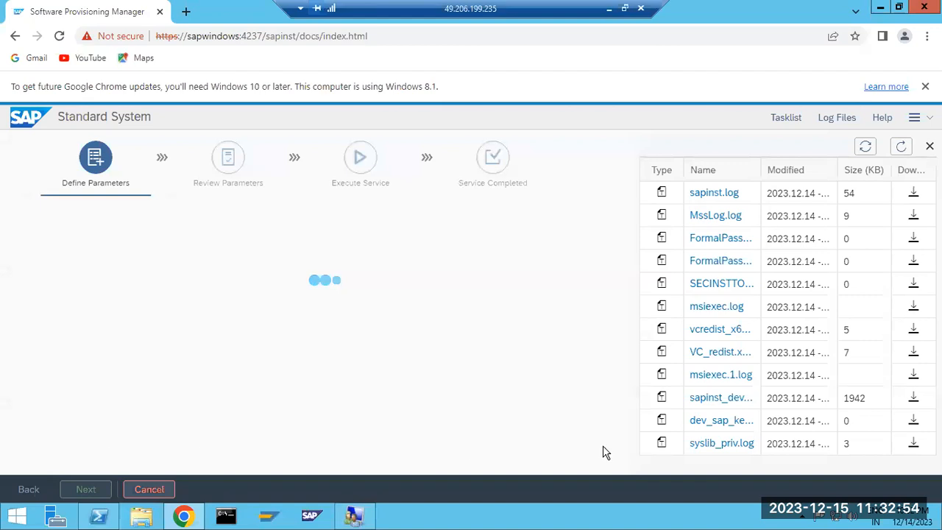
# Refresh the installer's log file list and open sapinst.log for a look at the progress
pyautogui.click(903, 151)
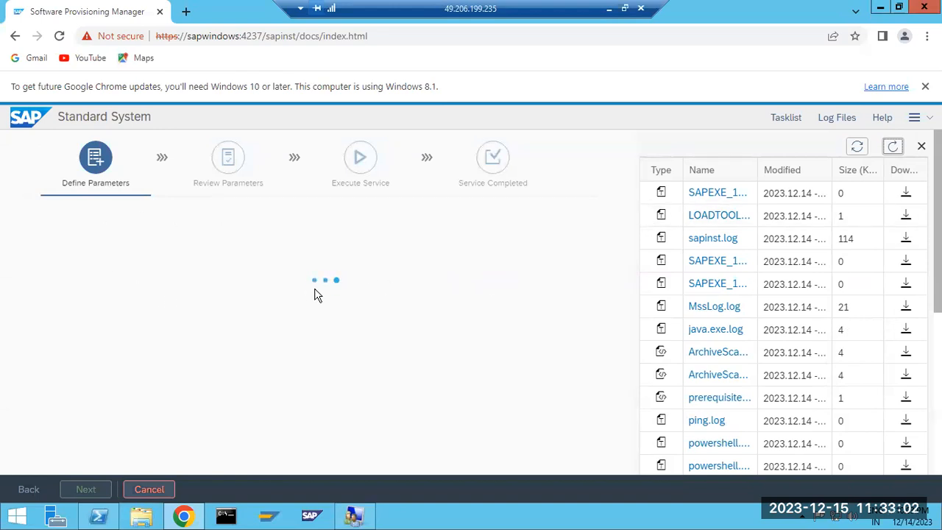
pyautogui.click(720, 237)
pyautogui.click(781, 475)
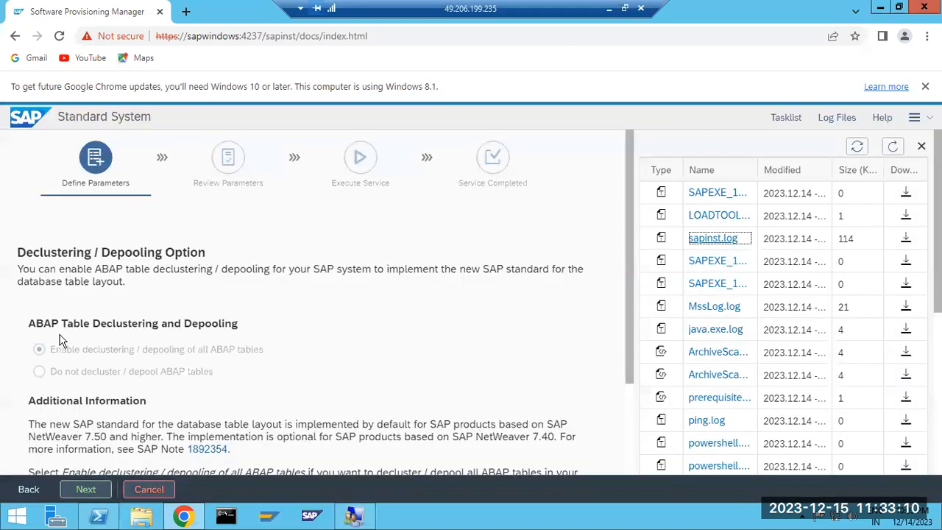
# Accept declustering / depooling of all ABAP tables and the database import with 3 parallel jobs, continuing to the instance parameters
pyautogui.moveTo(51, 324); pyautogui.dragTo(225, 329)
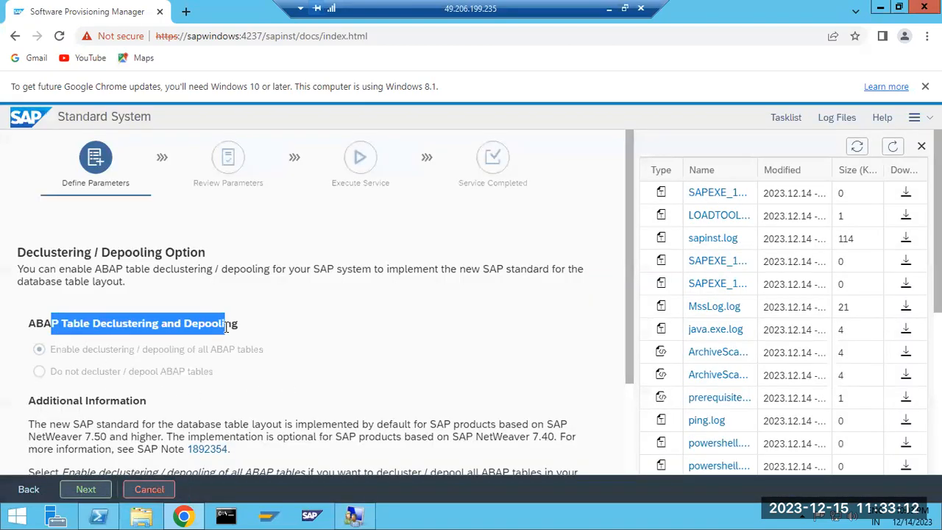
pyautogui.click(90, 487)
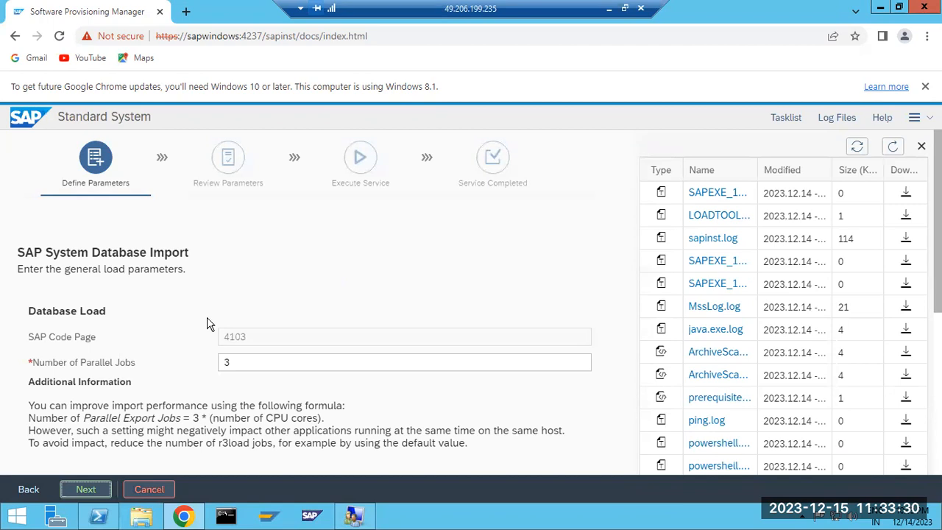
pyautogui.click(96, 489)
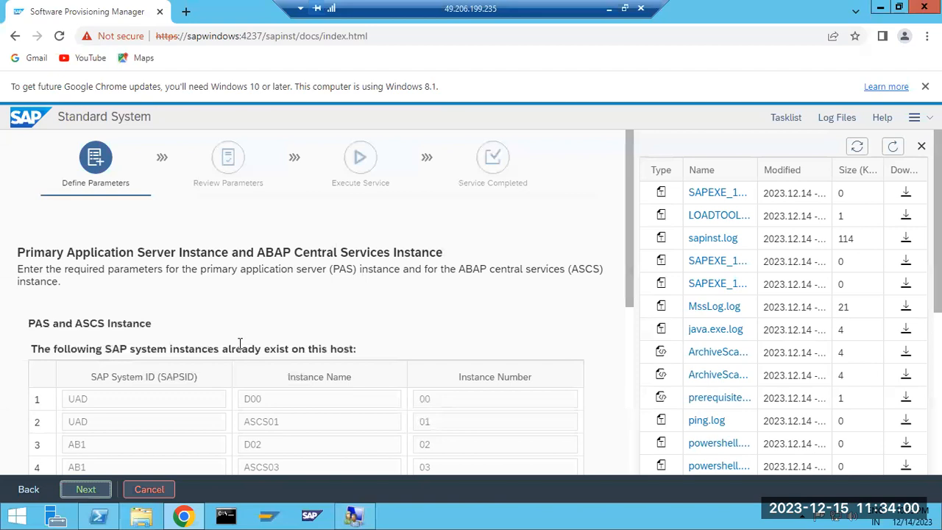
# Review the existing instances and the PAS and ASCS instance numbers and hosts, and switch back to the Paint notes
pyautogui.scroll(-4, 230, 364)
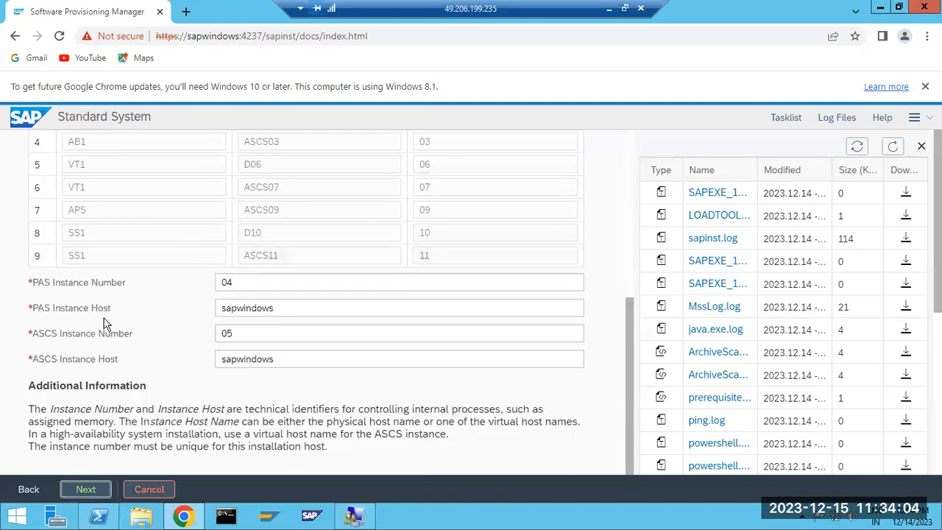
pyautogui.click(218, 308)
pyautogui.doubleClick(218, 310)
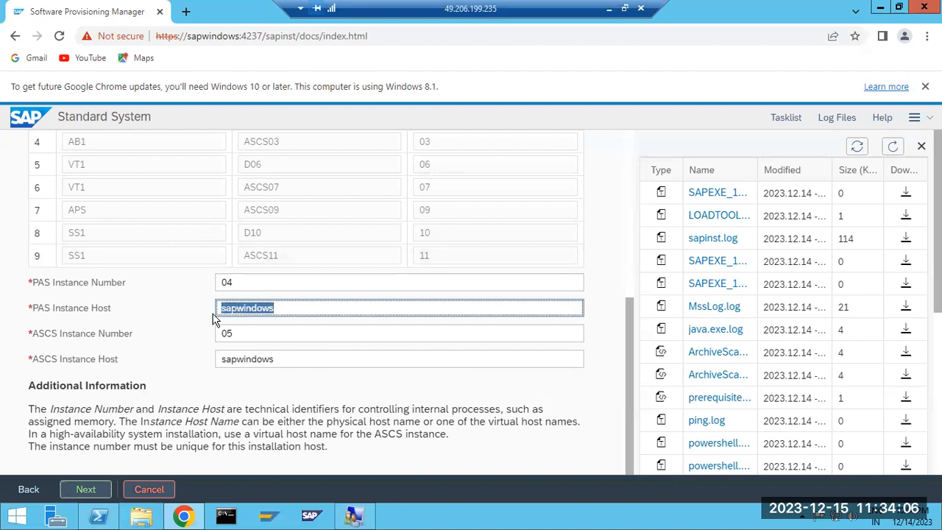
pyautogui.moveTo(272, 310); pyautogui.dragTo(218, 308)
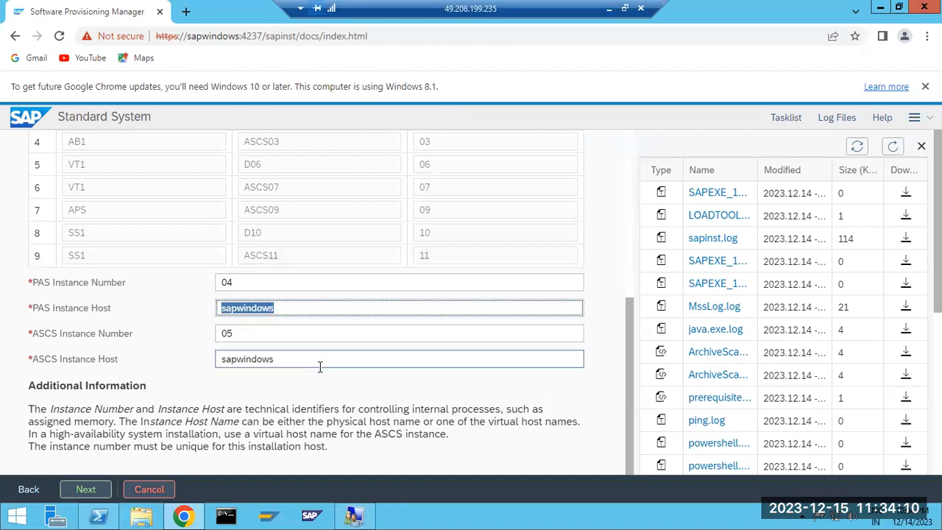
pyautogui.moveTo(276, 361); pyautogui.dragTo(206, 373)
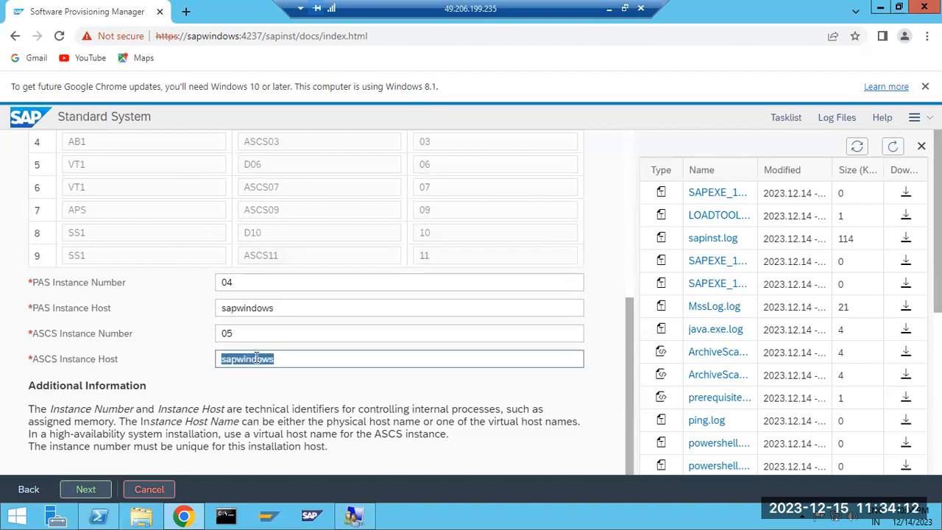
pyautogui.doubleClick(290, 357)
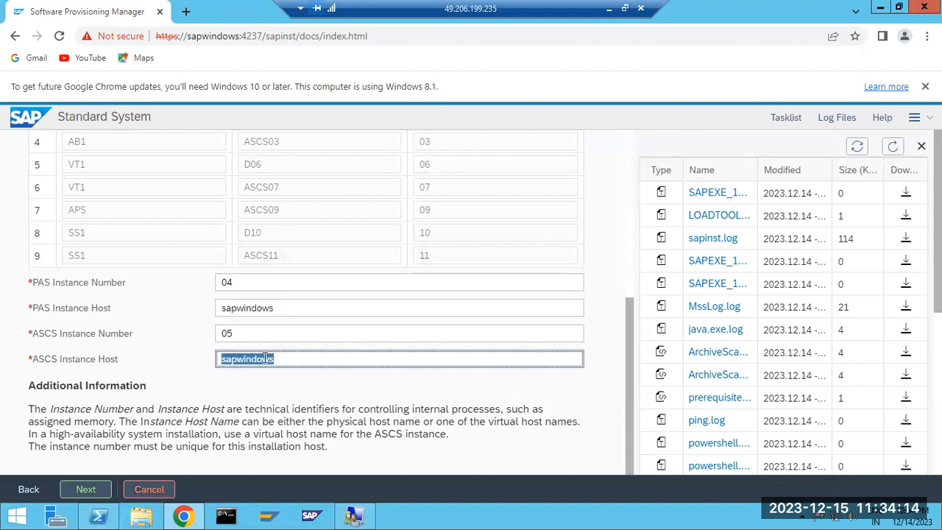
pyautogui.click(276, 359)
pyautogui.doubleClick(277, 359)
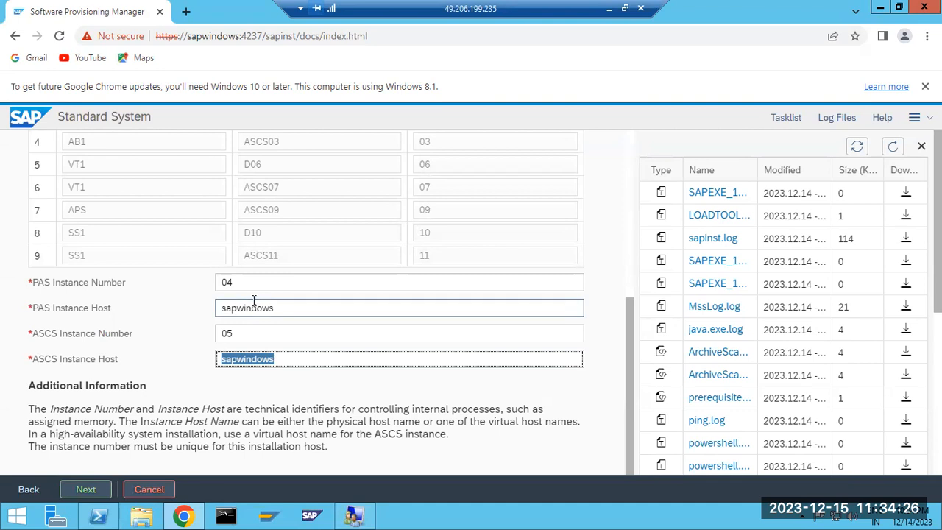
pyautogui.scroll(1, 253, 303)
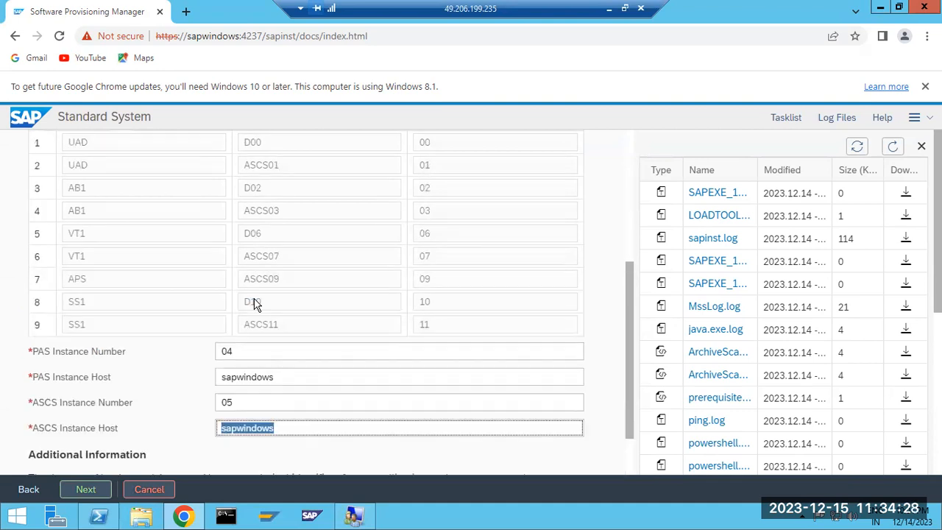
pyautogui.scroll(-1, 254, 303)
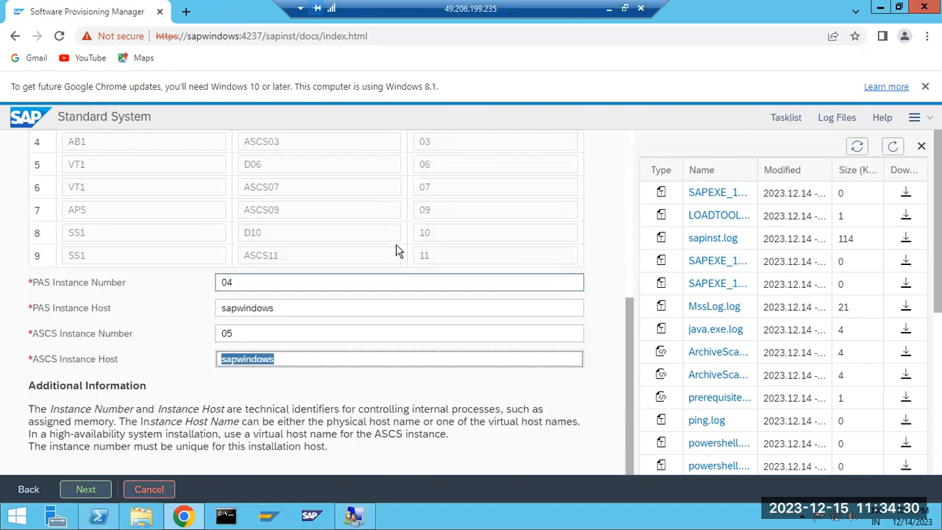
pyautogui.click(609, 8)
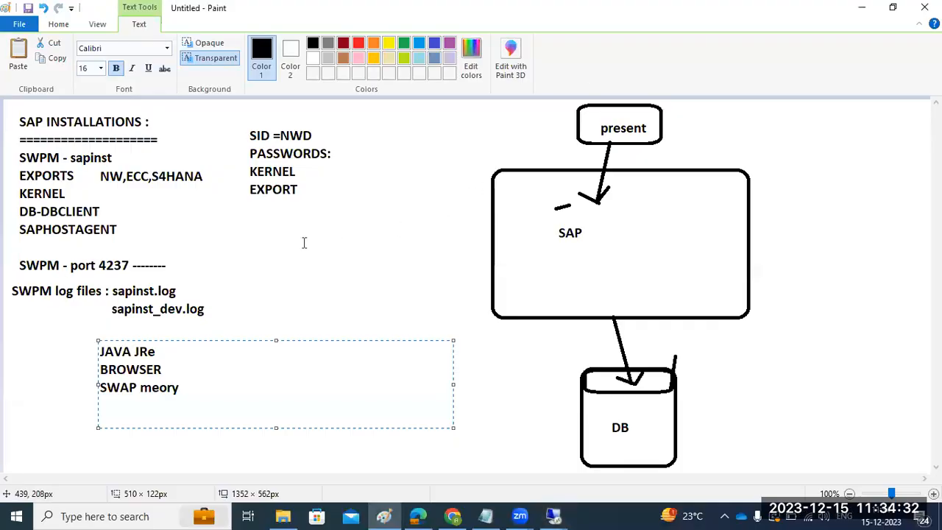
# Add the instance number range 00-99 after the SWAP meory line in the Paint notes
pyautogui.write('000---8')
pyautogui.press('BackSpace')
pyautogui.press('BackSpace')
pyautogui.press('BackSpace')
pyautogui.press('BackSpace')
pyautogui.press('BackSpace')
pyautogui.write('-99')
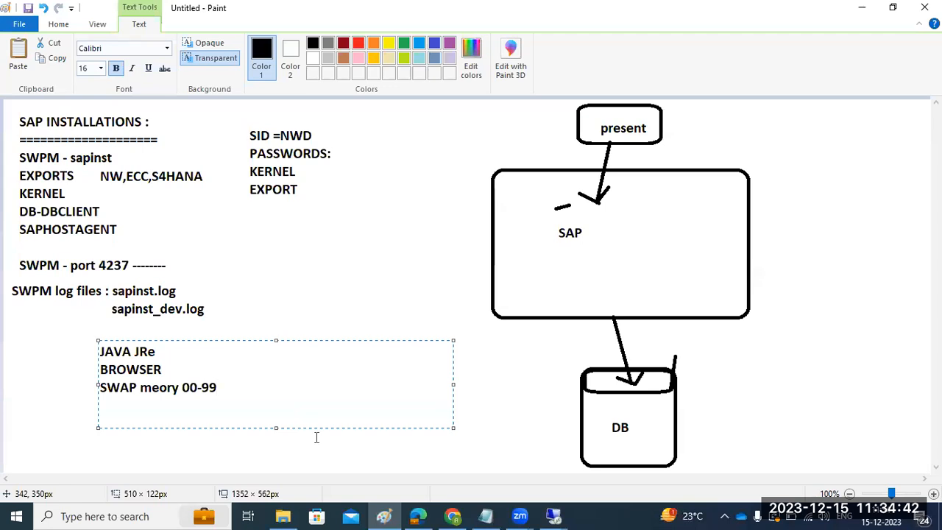
# Switch back to the remote Software Provisioning Manager session and check the PAS and ASCS instance numbers
pyautogui.click(557, 515)
pyautogui.click(581, 478)
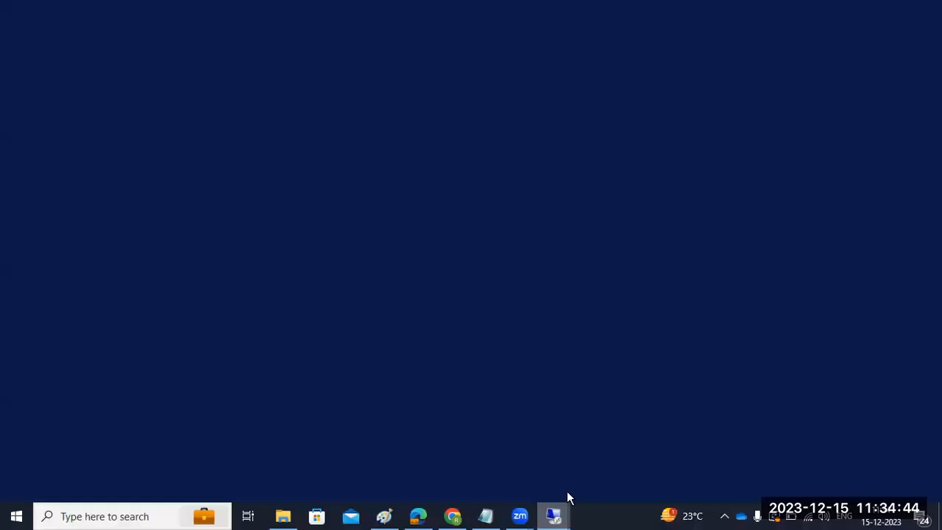
pyautogui.moveTo(236, 283); pyautogui.dragTo(223, 282)
pyautogui.moveTo(224, 335)
pyautogui.mouseDown()
pyautogui.moveTo(242, 331)
pyautogui.moveTo(216, 332)
pyautogui.mouseUp()
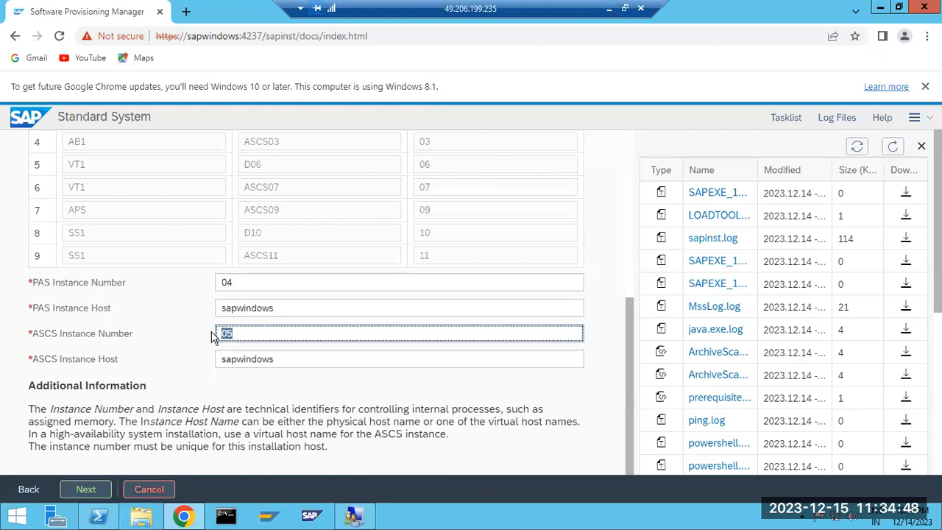
# Re-enter 04 as the PAS instance number and continue to the SLD destination settings
pyautogui.click(246, 286)
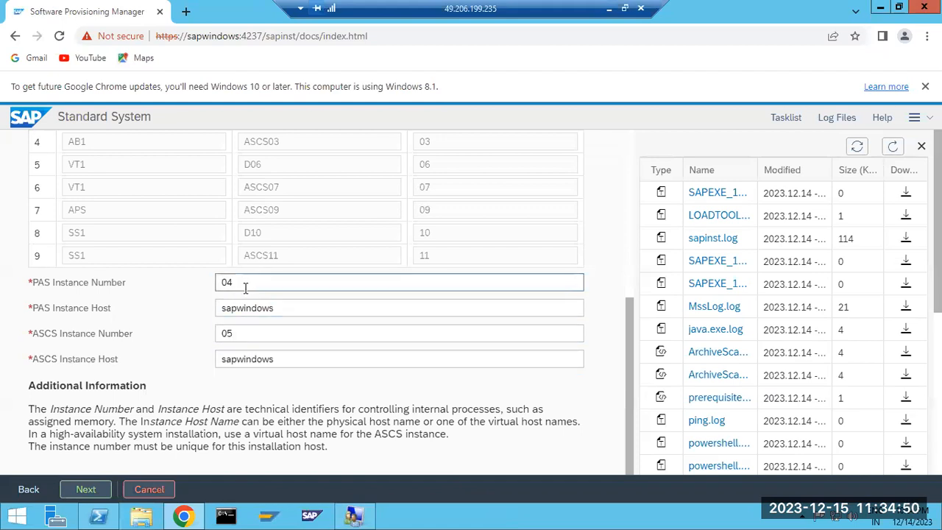
pyautogui.doubleClick(246, 285)
pyautogui.press('BackSpace')
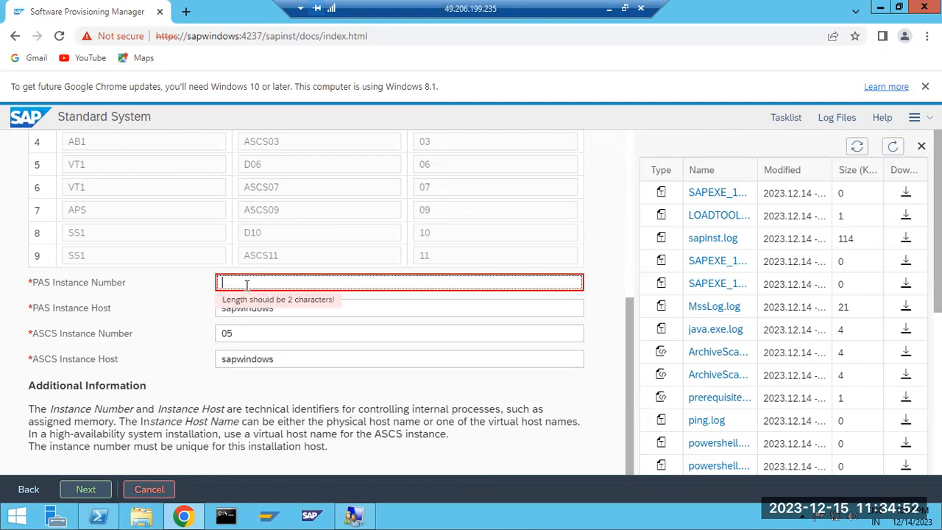
pyautogui.write('0')
pyautogui.doubleClick(246, 285)
pyautogui.click(246, 285)
pyautogui.scroll(3, 257, 290)
pyautogui.scroll(-3, 258, 294)
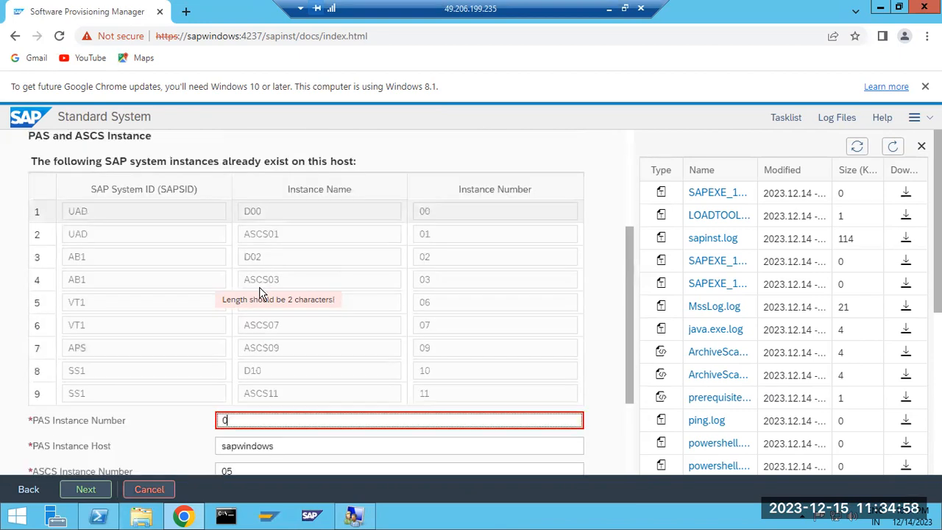
pyautogui.write('4')
pyautogui.click(284, 389)
pyautogui.click(86, 490)
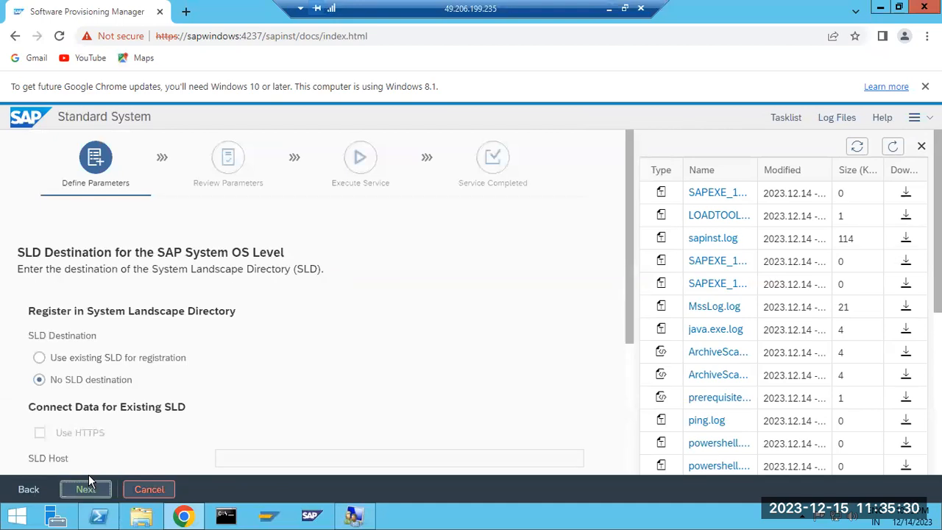
# Accept No SLD destination and the individual secure storage key, continuing to the parameter summary
pyautogui.click(83, 489)
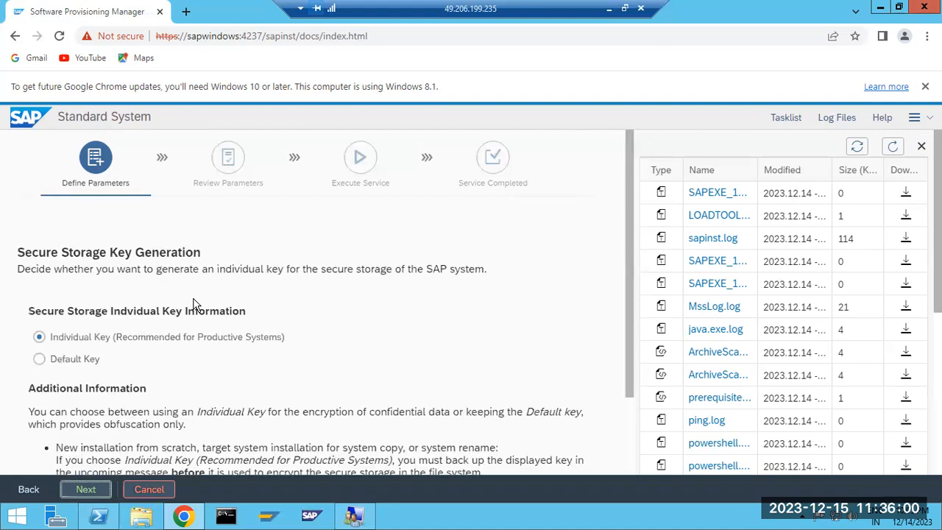
pyautogui.click(83, 489)
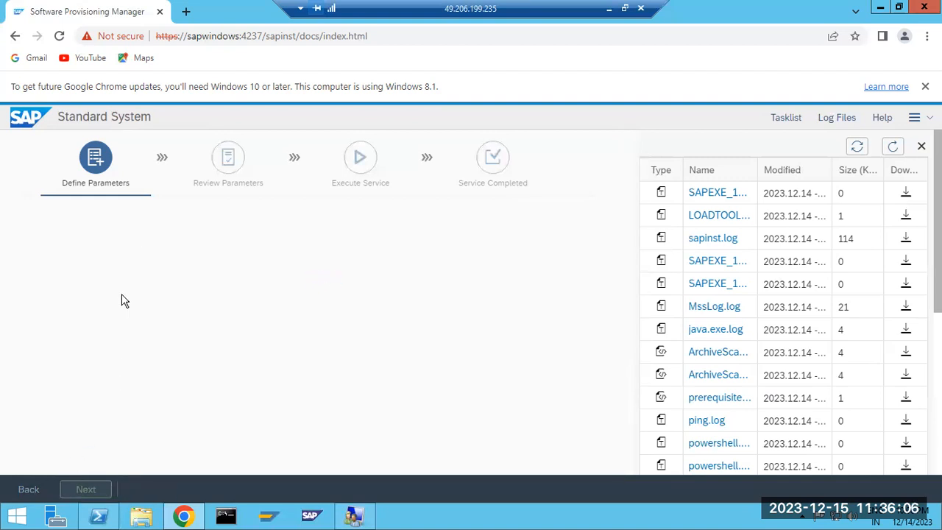
pyautogui.click(79, 489)
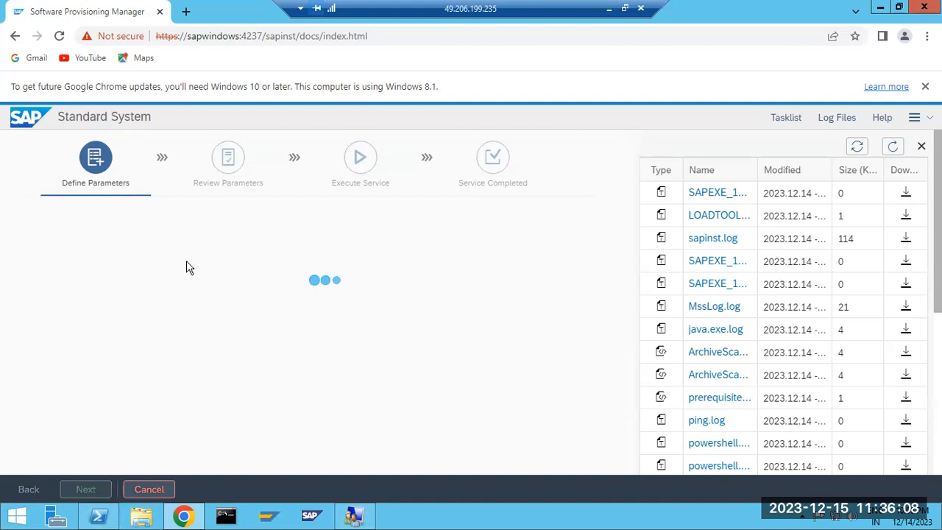
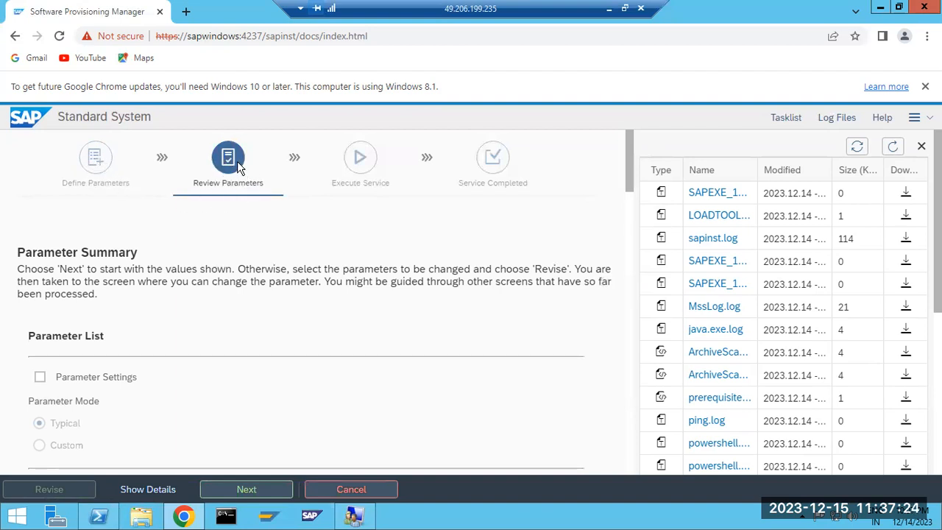
# Review the first part of the parameter summary, from parameter mode and system ID to the kernel and host agent packages
pyautogui.scroll(-1, 178, 290)
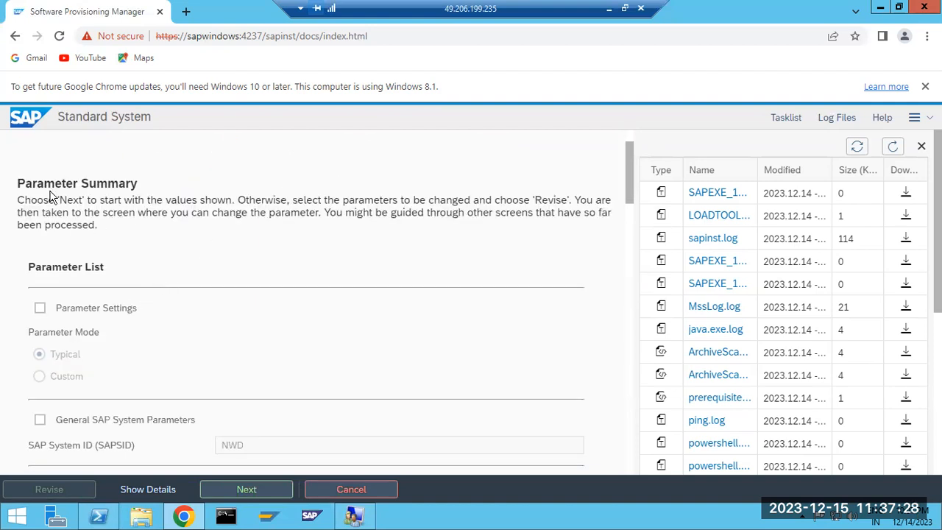
pyautogui.moveTo(41, 184); pyautogui.dragTo(138, 184)
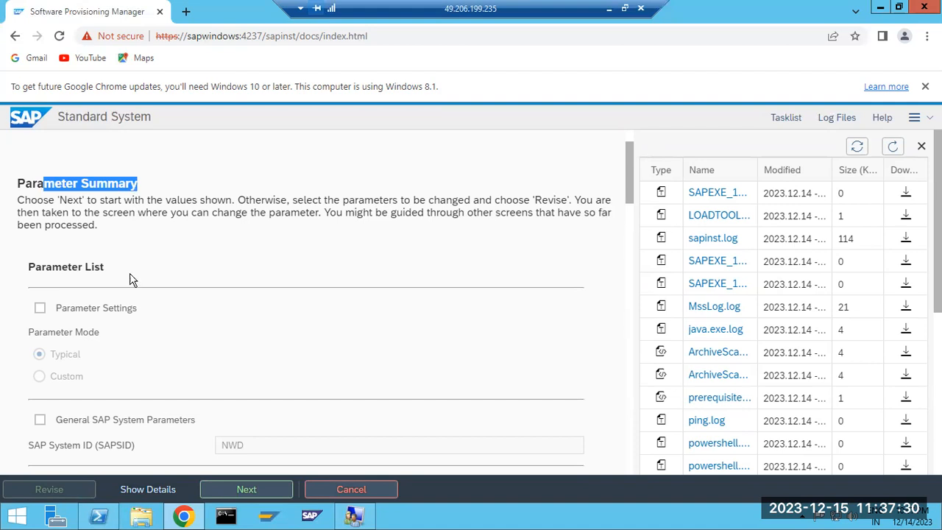
pyautogui.scroll(-2, 129, 281)
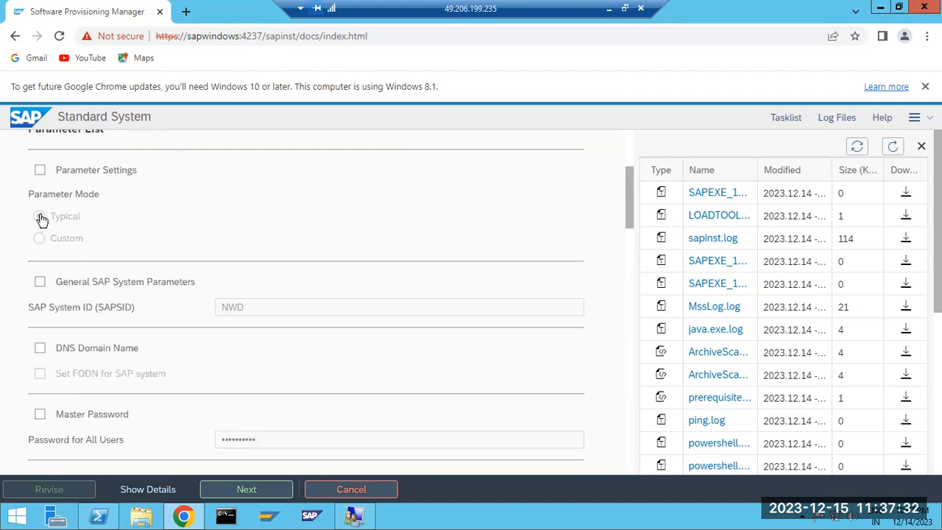
pyautogui.scroll(-1, 41, 219)
pyautogui.doubleClick(227, 238)
pyautogui.scroll(-3, 200, 295)
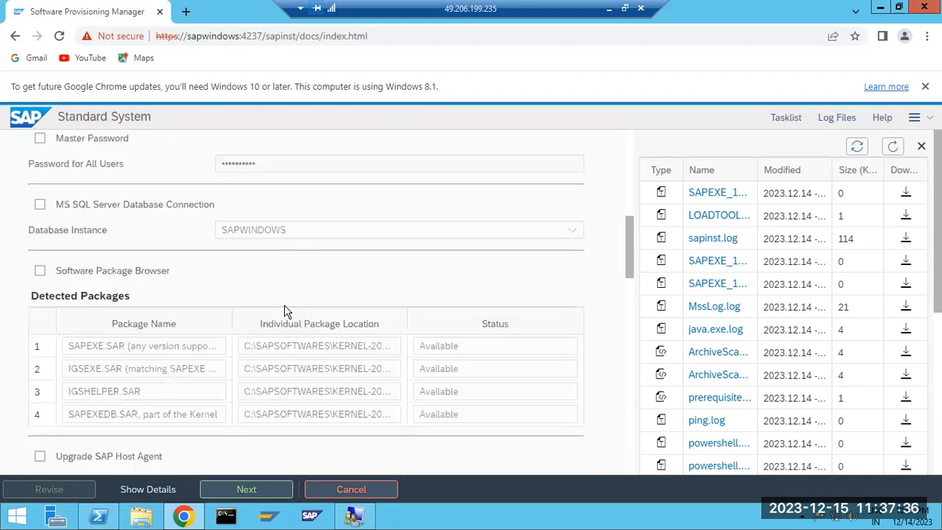
pyautogui.scroll(-2, 147, 305)
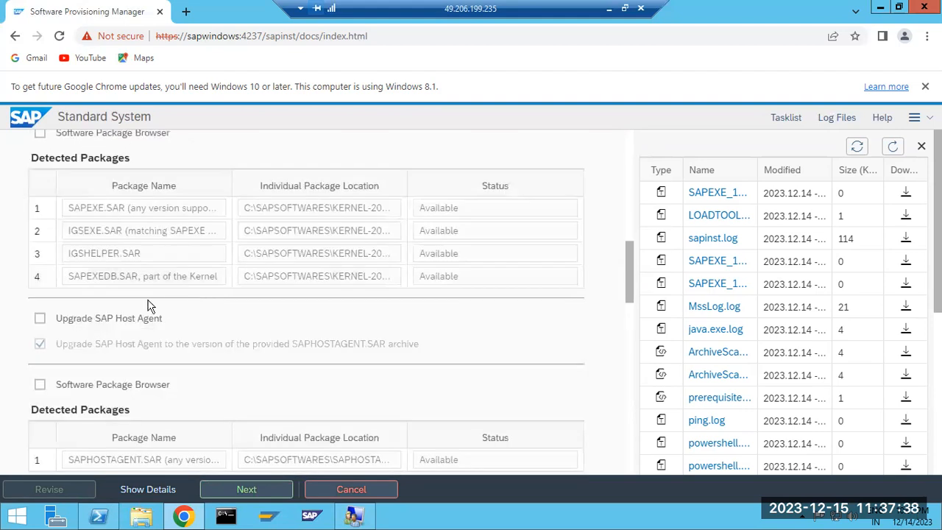
pyautogui.scroll(-1, 72, 287)
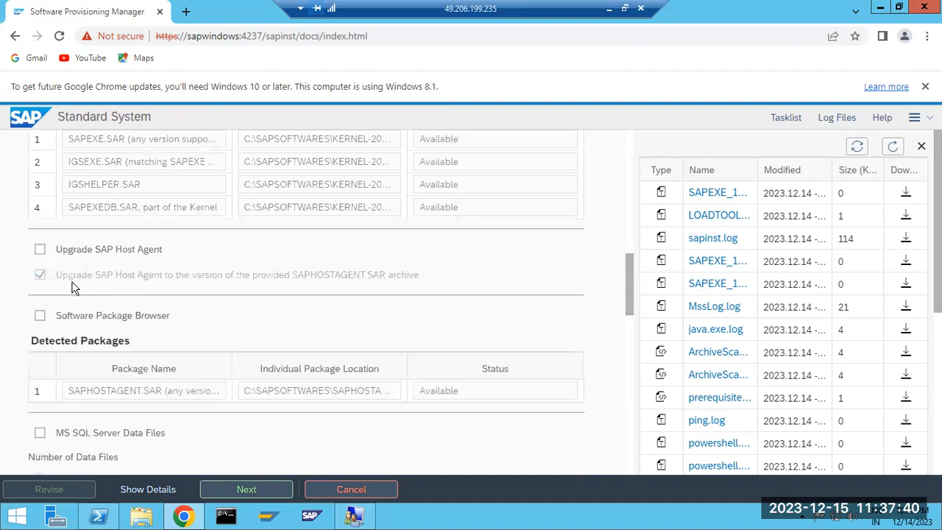
# Review the rest of the parameter summary, covering data files, database import, instance numbers, SLD destination, media and detected packages
pyautogui.scroll(-2, 72, 287)
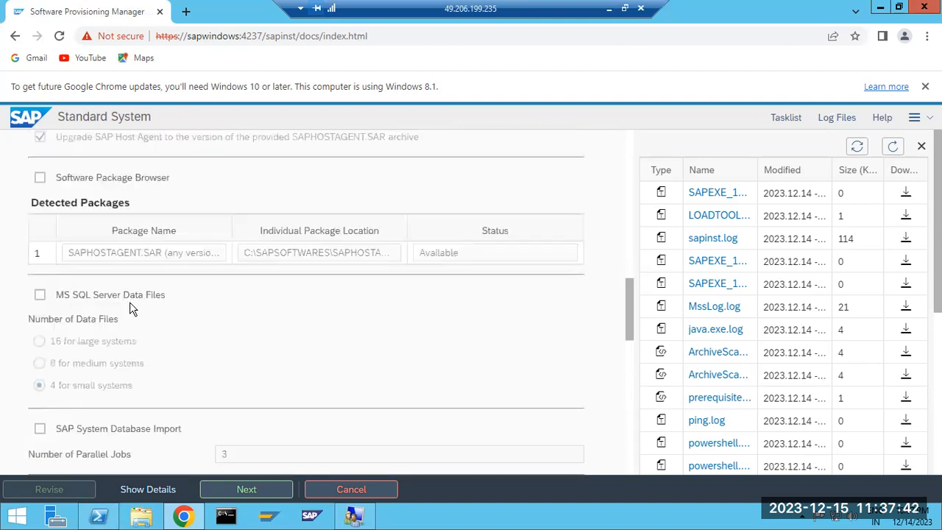
pyautogui.scroll(-2, 130, 309)
pyautogui.scroll(-2, 198, 335)
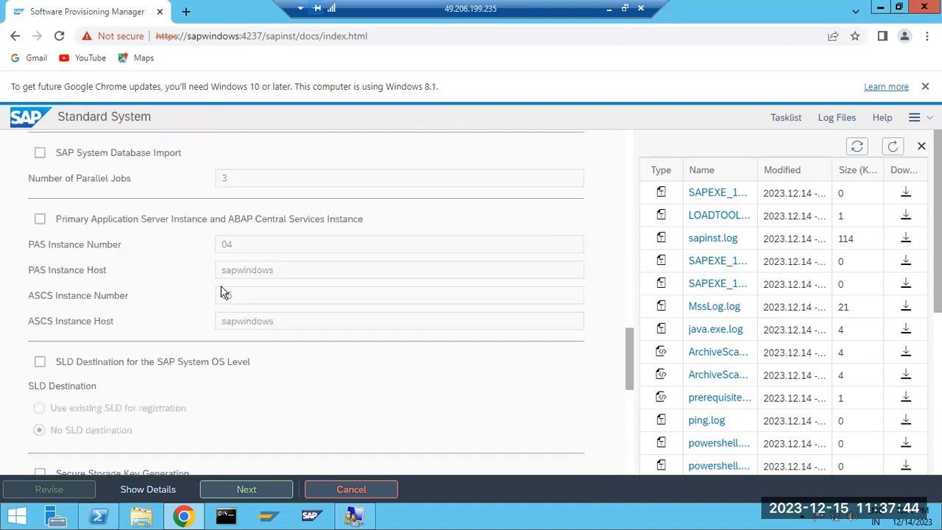
pyautogui.scroll(-1, 193, 362)
pyautogui.moveTo(214, 174); pyautogui.dragTo(193, 256)
pyautogui.scroll(-3, 193, 322)
pyautogui.scroll(-2, 127, 328)
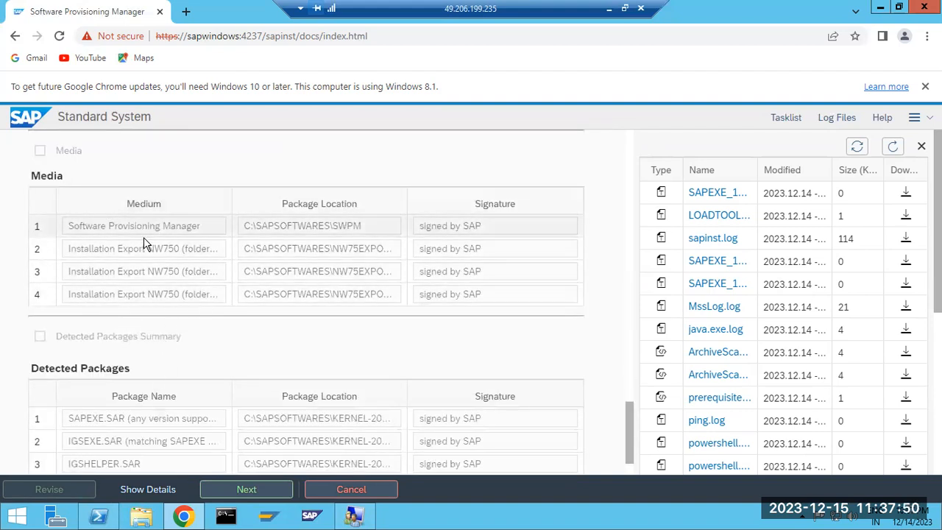
pyautogui.scroll(-1, 144, 241)
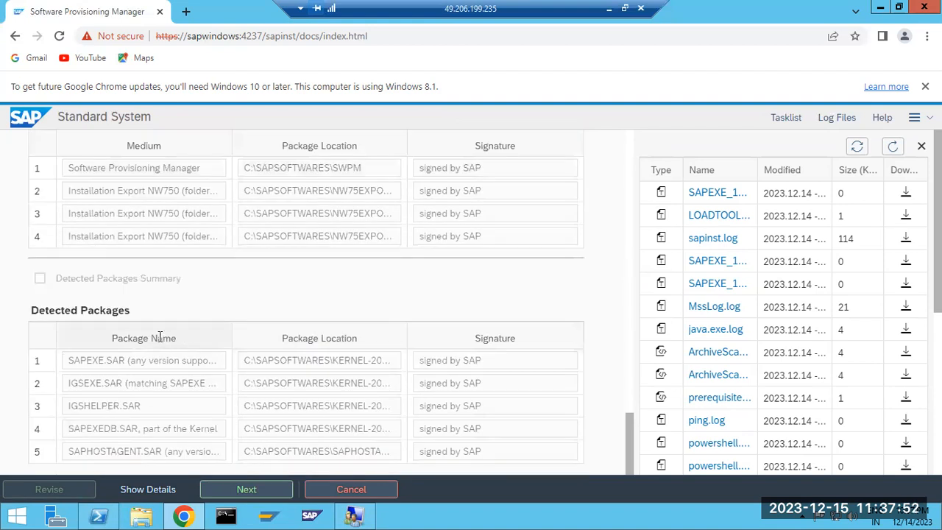
pyautogui.scroll(10, 226, 324)
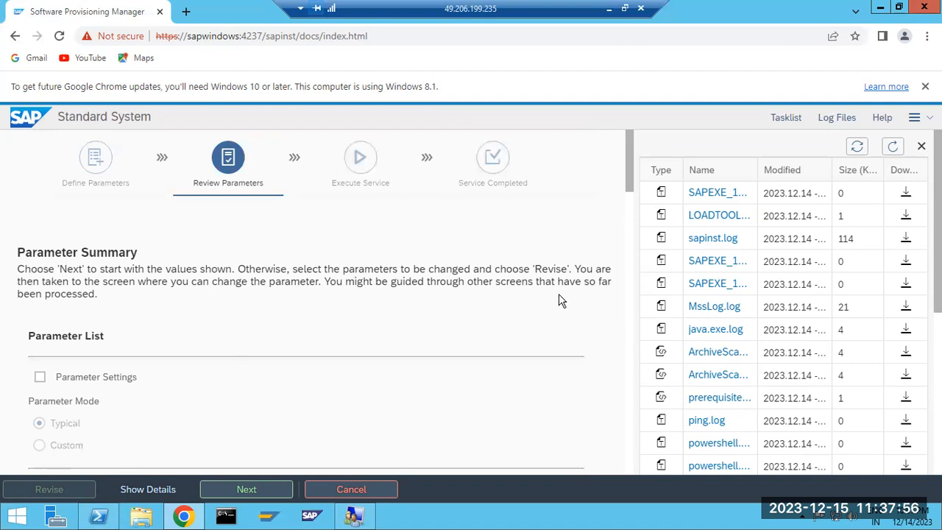
# Close and reopen the log file list, and start the installation with the summarized parameters
pyautogui.click(921, 146)
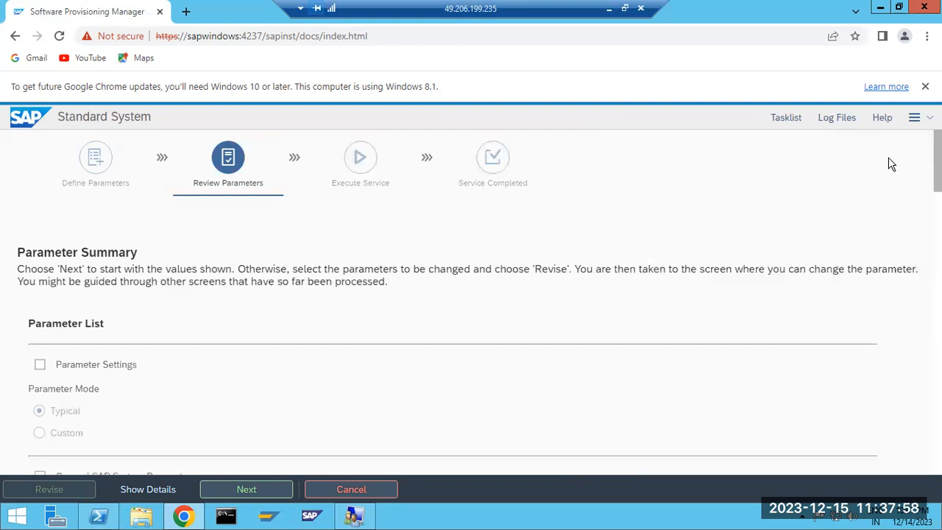
pyautogui.click(831, 119)
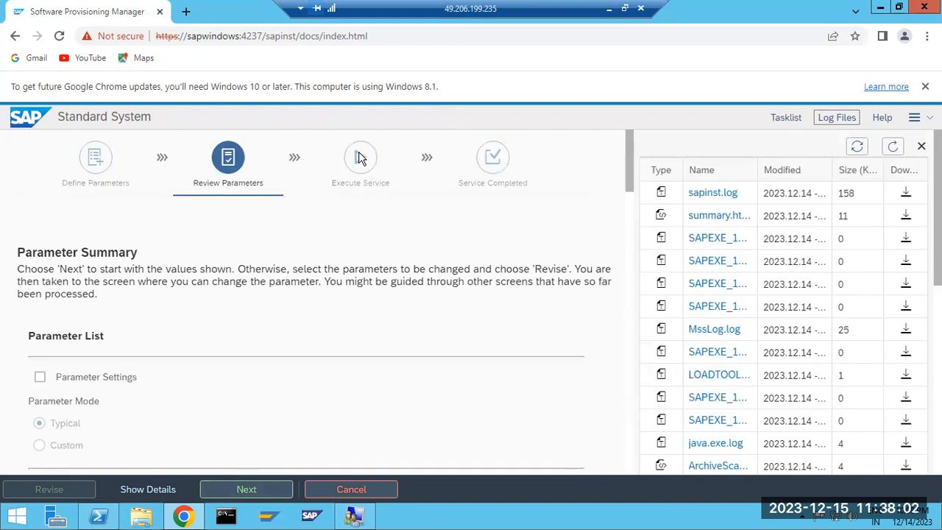
pyautogui.click(242, 491)
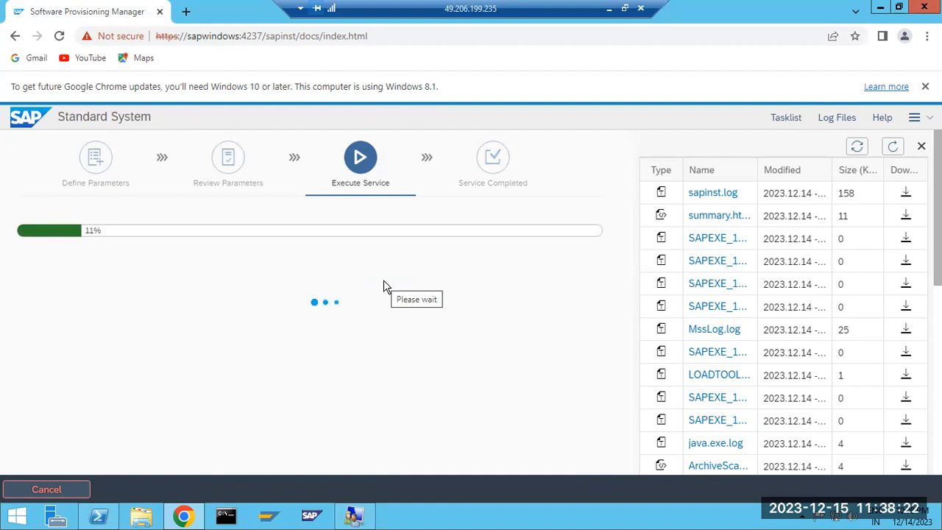
# Open the installer's task list and examine the tasks from creating SAP system users to service completion
pyautogui.click(782, 121)
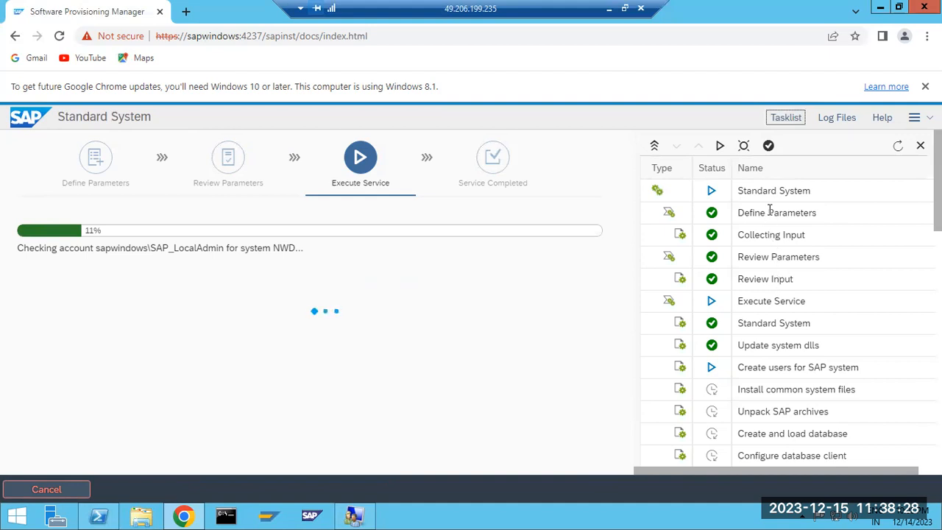
pyautogui.scroll(-10, 769, 214)
pyautogui.scroll(-2, 774, 283)
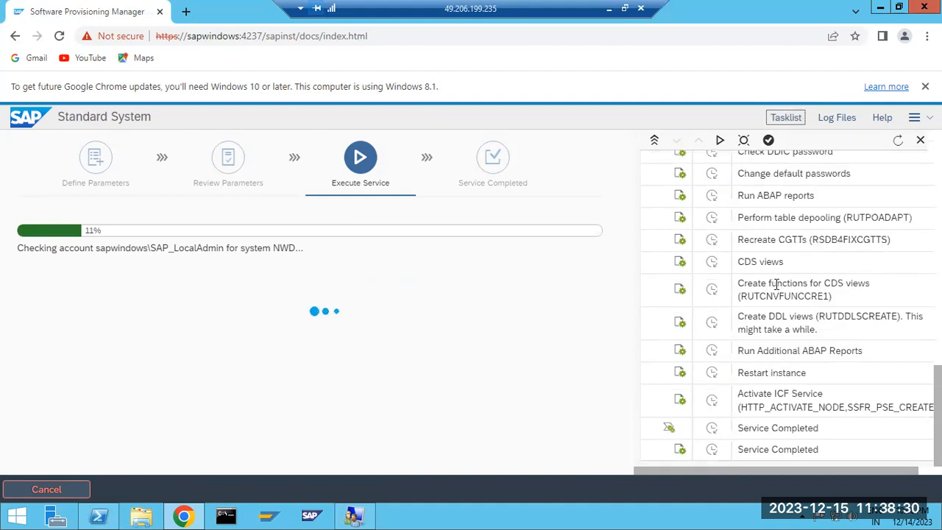
pyautogui.scroll(12, 776, 283)
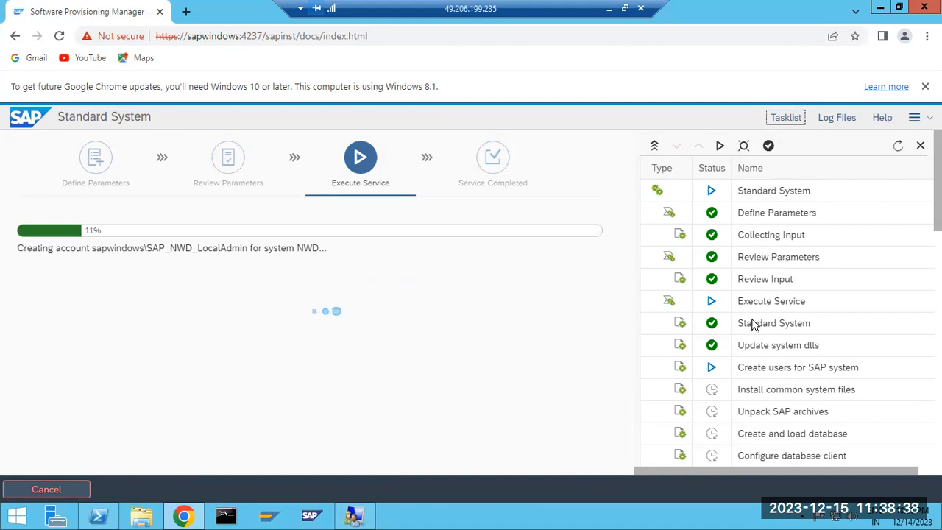
pyautogui.doubleClick(748, 366)
pyautogui.scroll(-6, 769, 391)
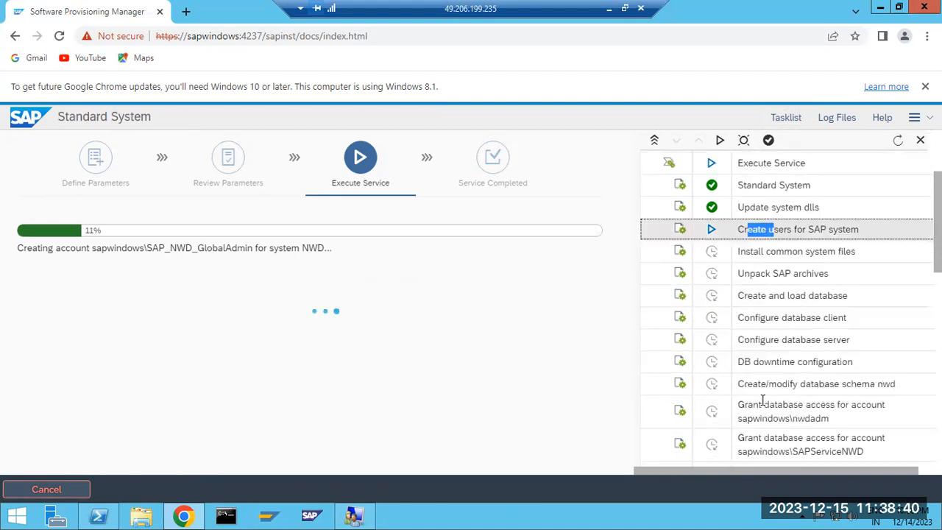
pyautogui.scroll(-2, 762, 404)
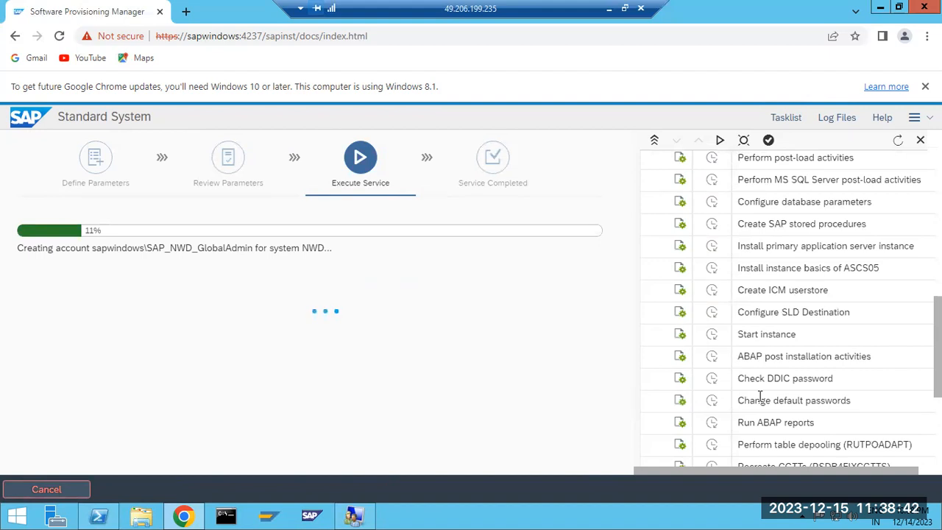
pyautogui.scroll(-2, 760, 396)
pyautogui.scroll(-2, 762, 401)
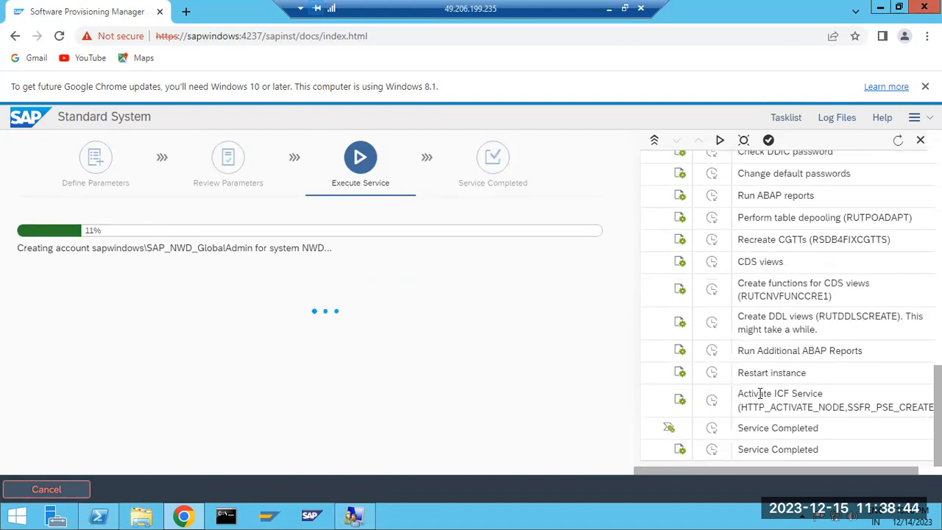
# Go back through the task list to examine the ABAP post-installation, instance installation and database load tasks
pyautogui.scroll(2, 760, 390)
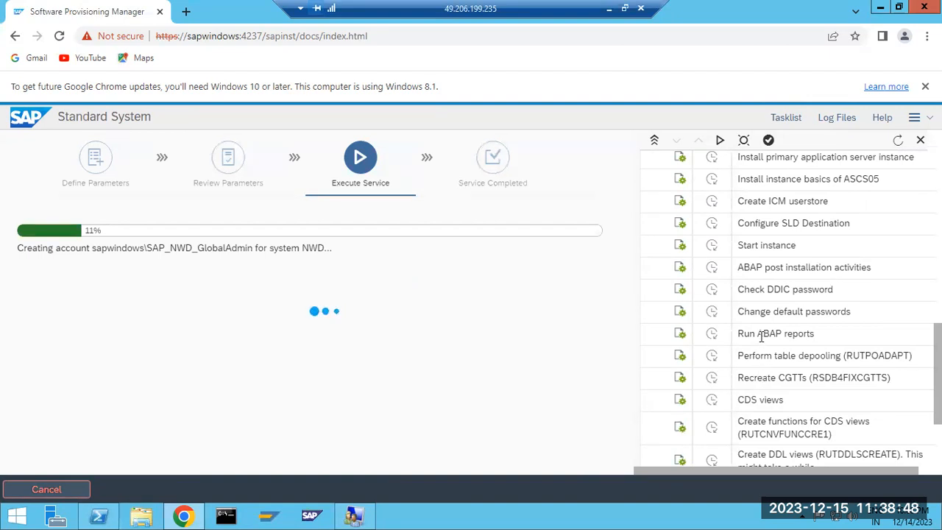
pyautogui.scroll(-2, 759, 354)
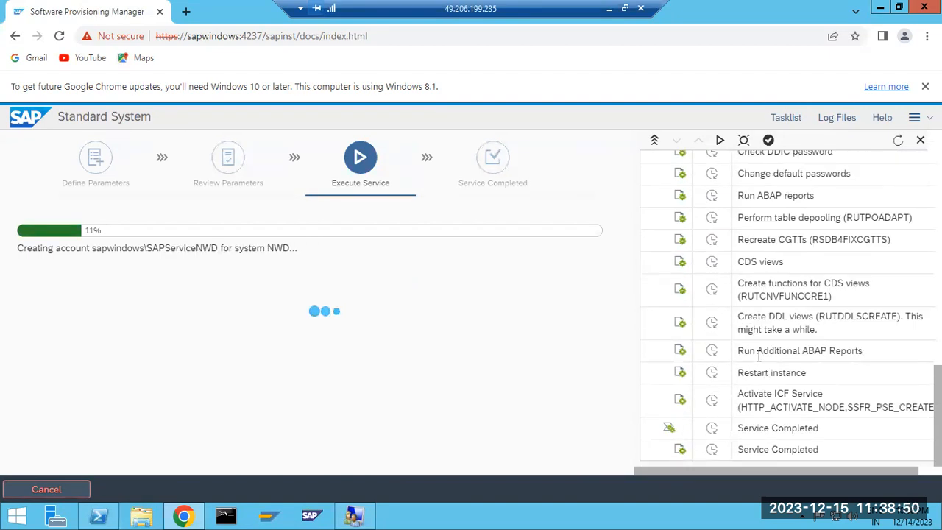
pyautogui.scroll(2, 758, 356)
pyautogui.scroll(2, 758, 356)
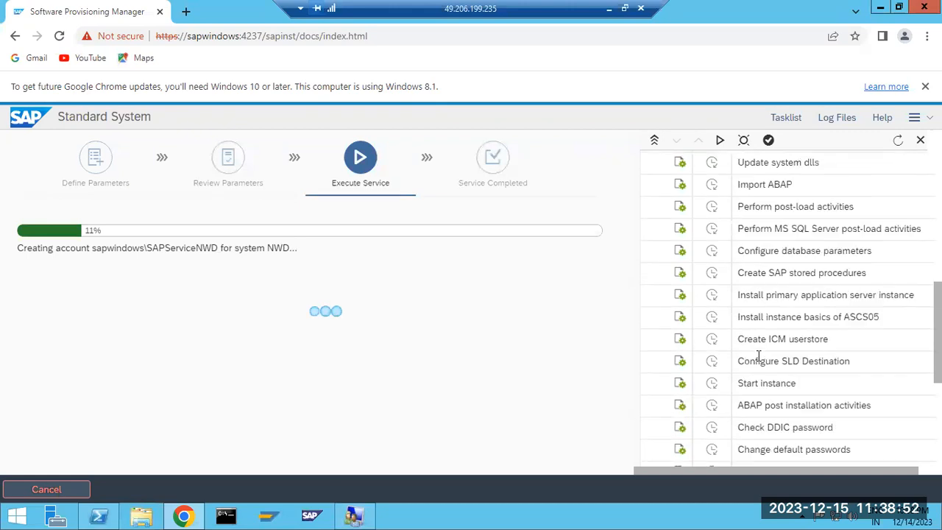
pyautogui.scroll(1, 758, 356)
pyautogui.moveTo(739, 253); pyautogui.dragTo(804, 263)
pyautogui.scroll(6, 804, 263)
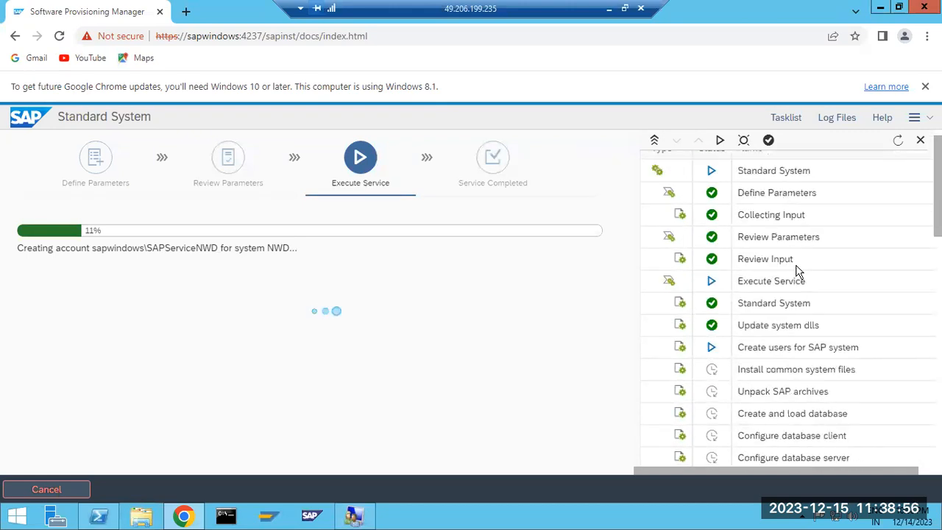
# Examine the Import ABAP task in the installer's task list and return to the start of the list
pyautogui.scroll(-5, 725, 359)
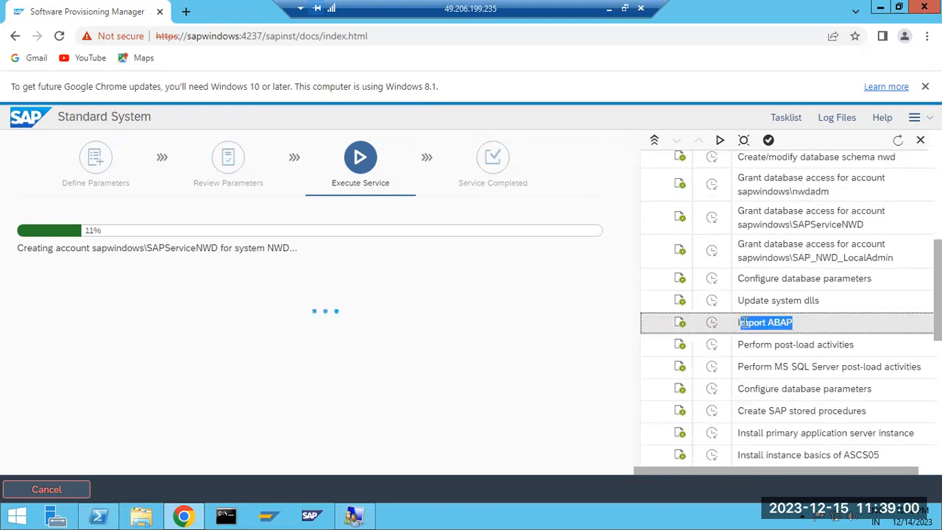
pyautogui.tripleClick(762, 322)
pyautogui.click(793, 322)
pyautogui.tripleClick(756, 325)
pyautogui.scroll(6, 746, 321)
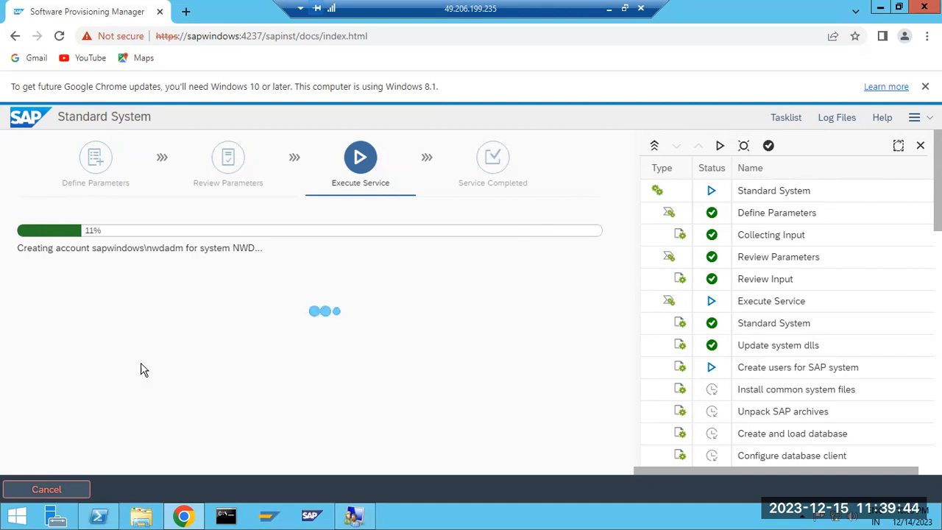
# Cancel the running installation, confirm the cancellation, and close the leftover Program Starter window
pyautogui.click(46, 489)
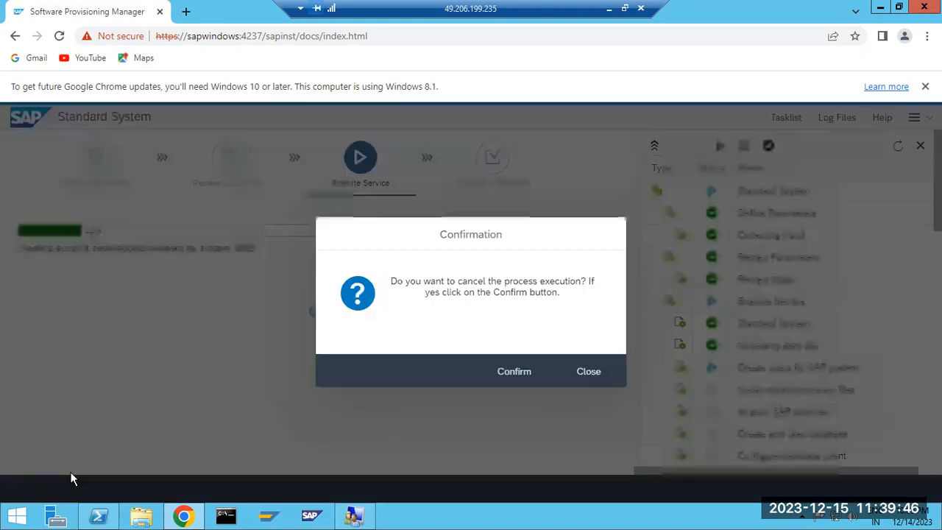
pyautogui.click(515, 371)
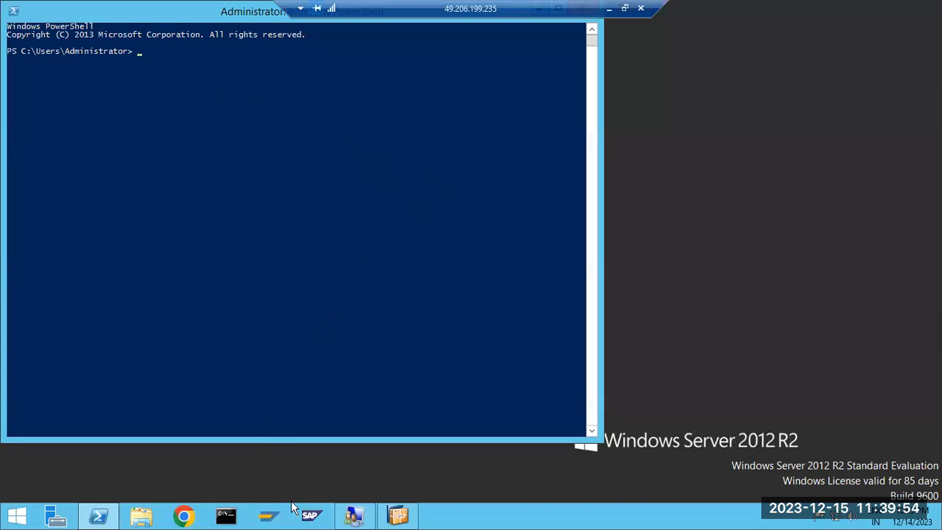
pyautogui.rightClick(403, 519)
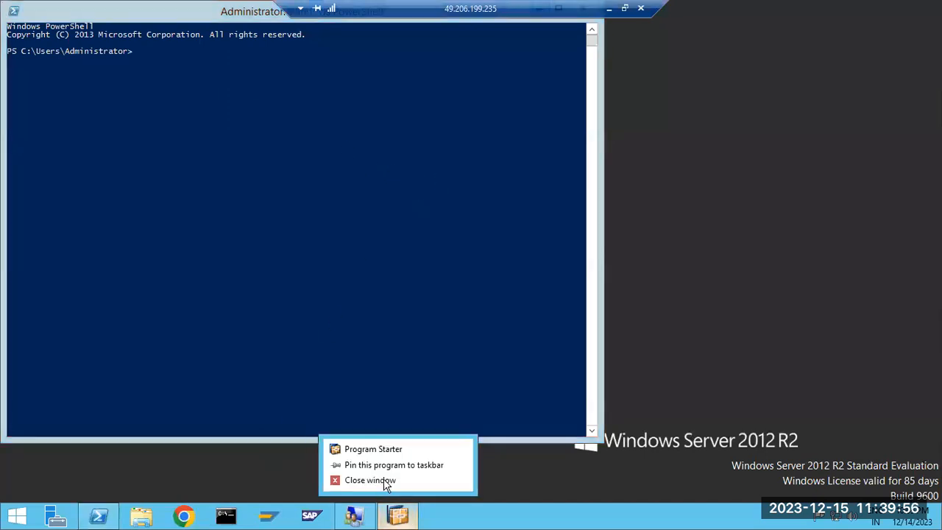
pyautogui.click(390, 483)
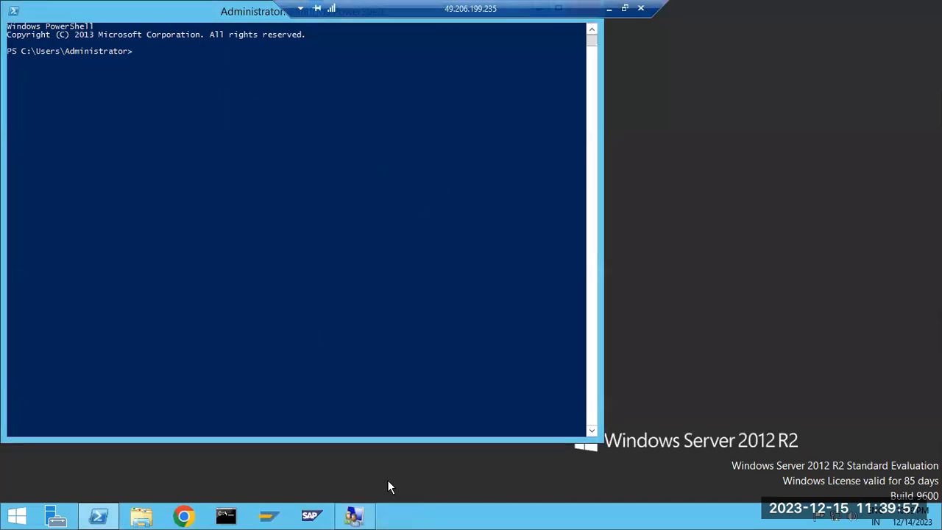
# Open Task Manager and examine the detailed process list for SAP and other processes starting with S
pyautogui.rightClick(466, 514)
pyautogui.click(517, 482)
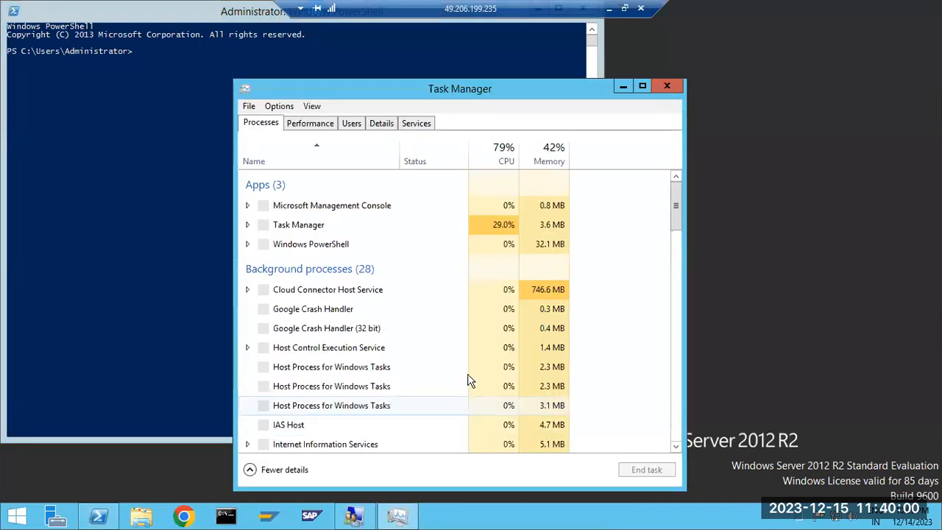
pyautogui.click(352, 124)
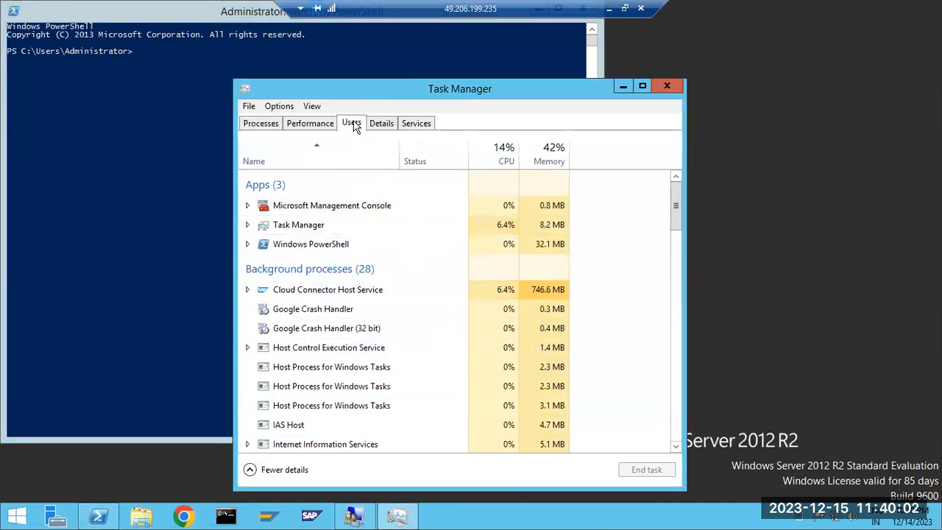
pyautogui.click(275, 125)
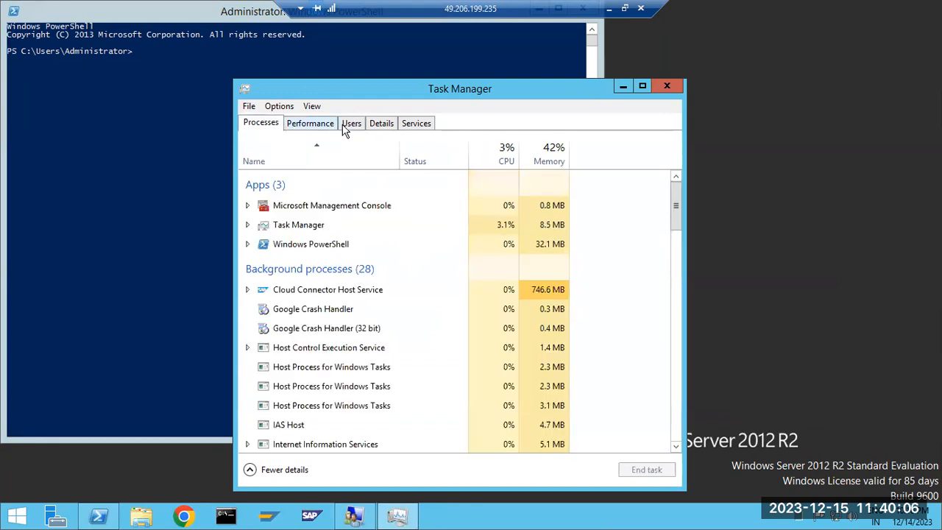
pyautogui.click(381, 123)
pyautogui.click(334, 237)
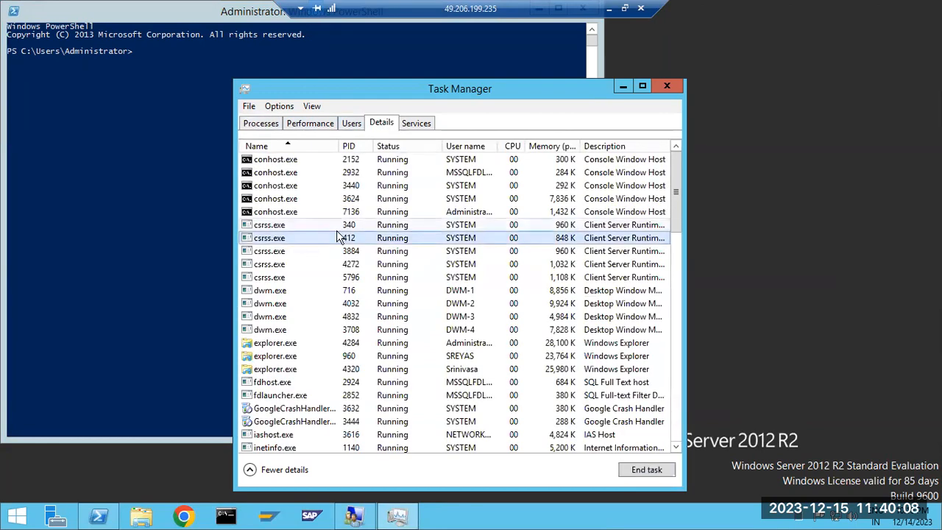
pyautogui.press('s')
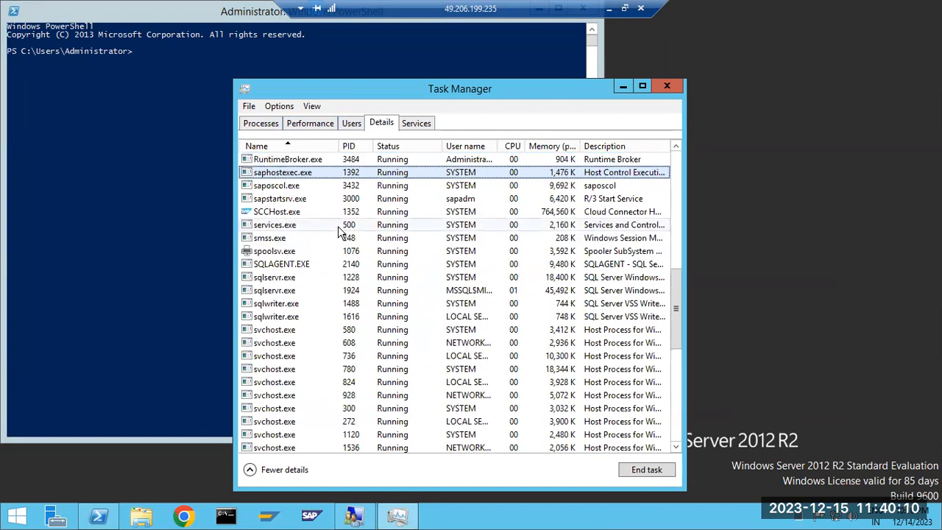
pyautogui.click(300, 331)
pyautogui.scroll(-5, 300, 335)
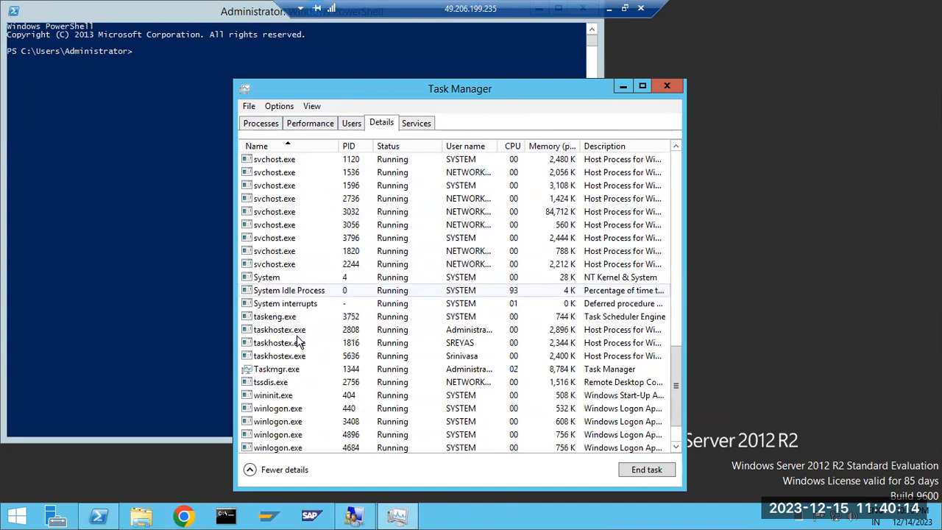
pyautogui.scroll(12, 299, 343)
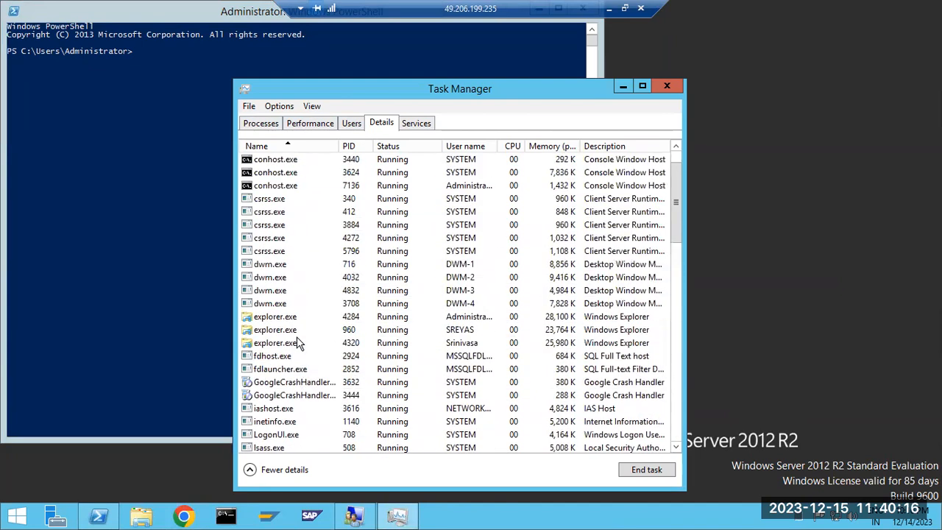
pyautogui.click(290, 229)
pyautogui.press('s')
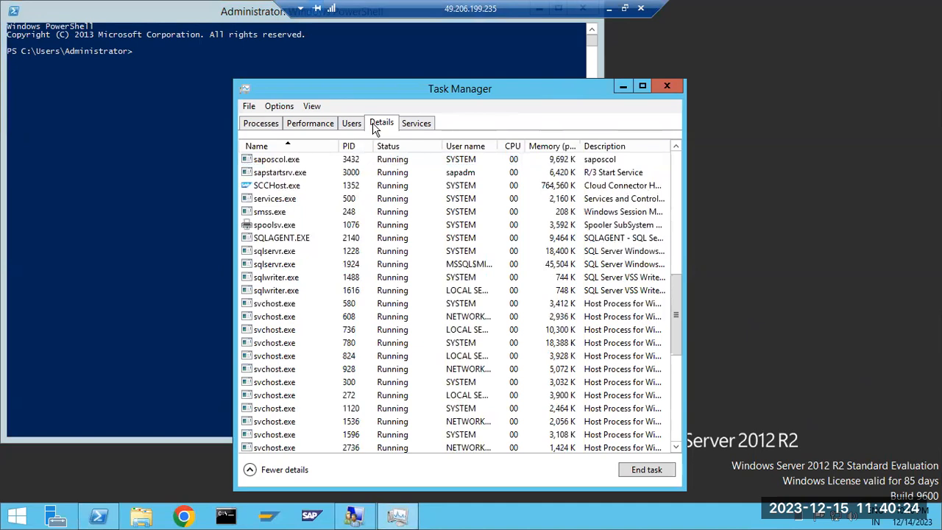
# Close Task Manager and the Windows PowerShell window
pyautogui.click(668, 87)
pyautogui.moveTo(228, 12); pyautogui.dragTo(296, 90)
pyautogui.click(651, 87)
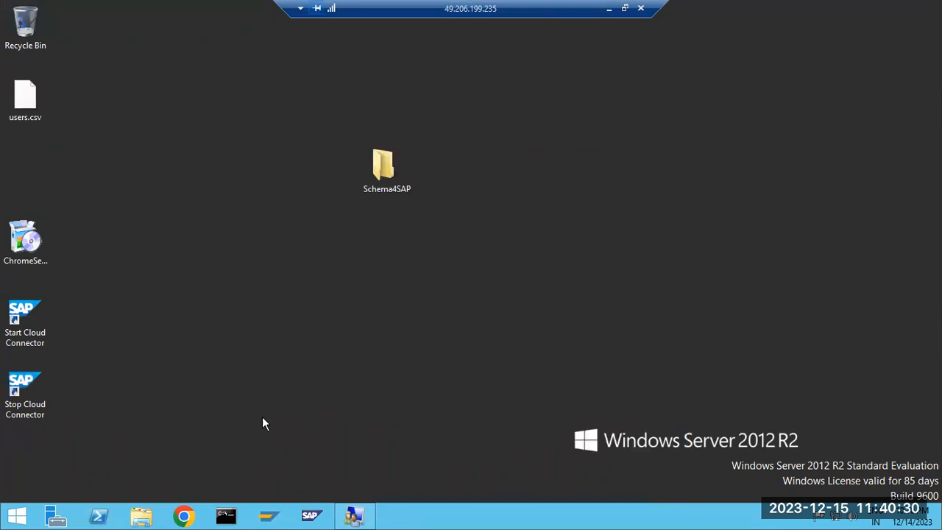
# Browse to the SAPSOFTWARES folder on drive C: and review the SWPM, export, kernel and host agent media
pyautogui.click(141, 517)
pyautogui.doubleClick(196, 204)
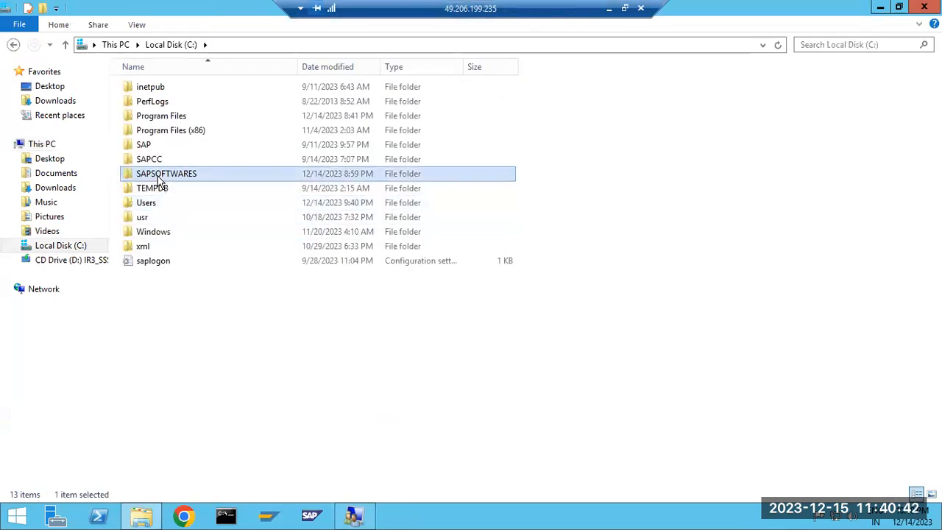
pyautogui.doubleClick(157, 175)
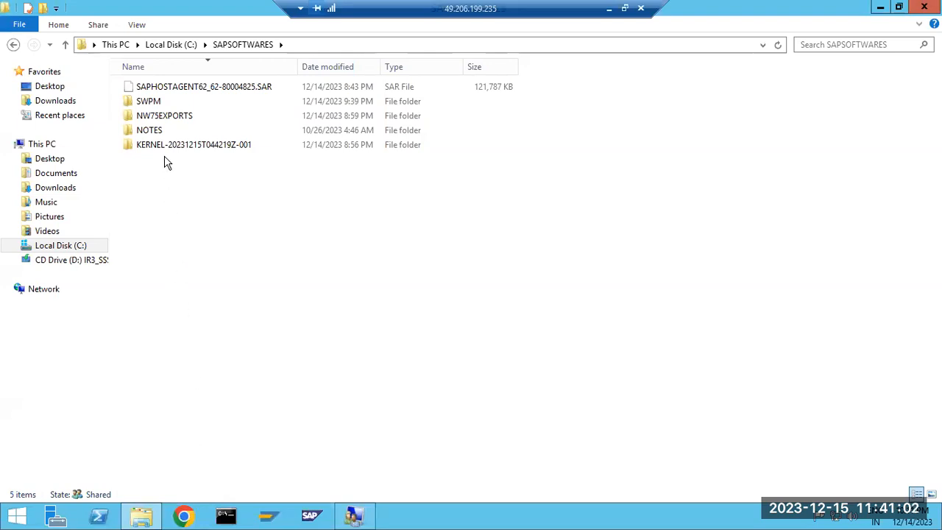
pyautogui.moveTo(154, 105)
# Permanently delete the sapinst_instdir folder from C:\Program Files
pyautogui.click(59, 247)
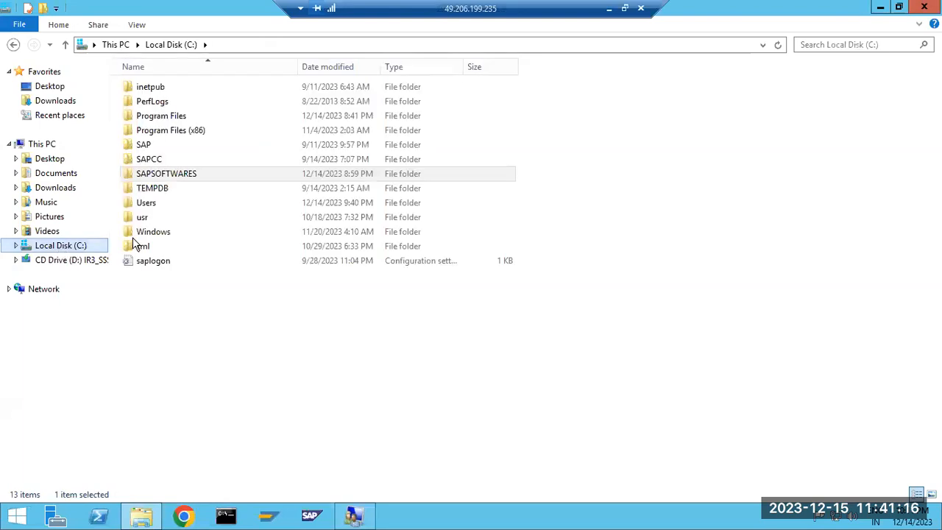
pyautogui.doubleClick(150, 130)
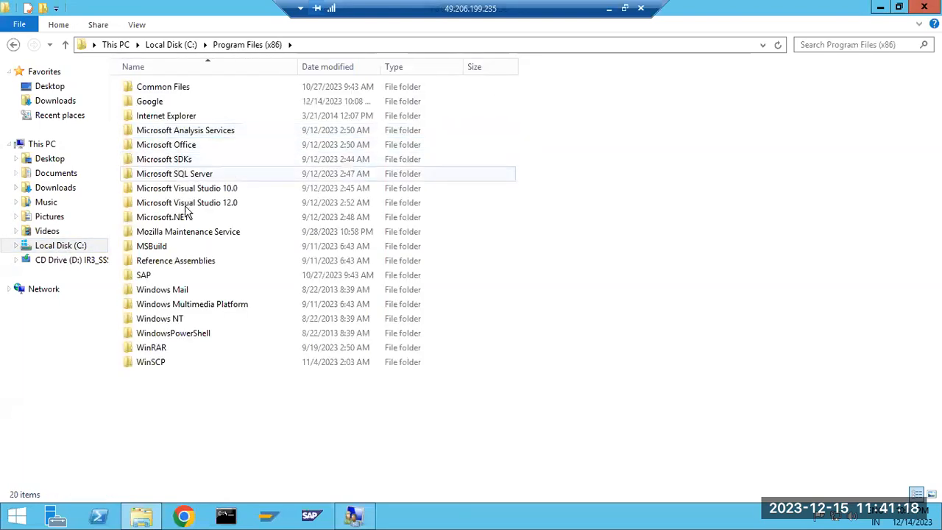
pyautogui.click(175, 45)
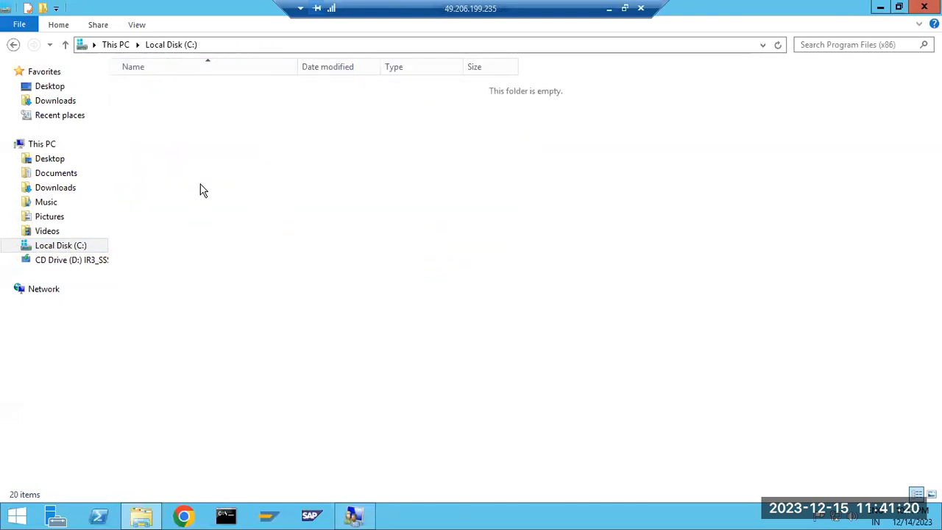
pyautogui.doubleClick(161, 116)
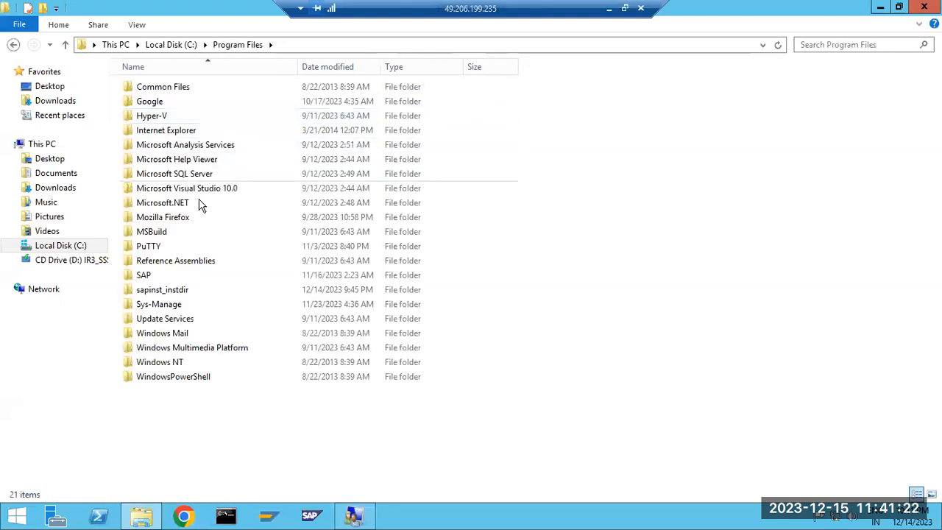
pyautogui.click(155, 291)
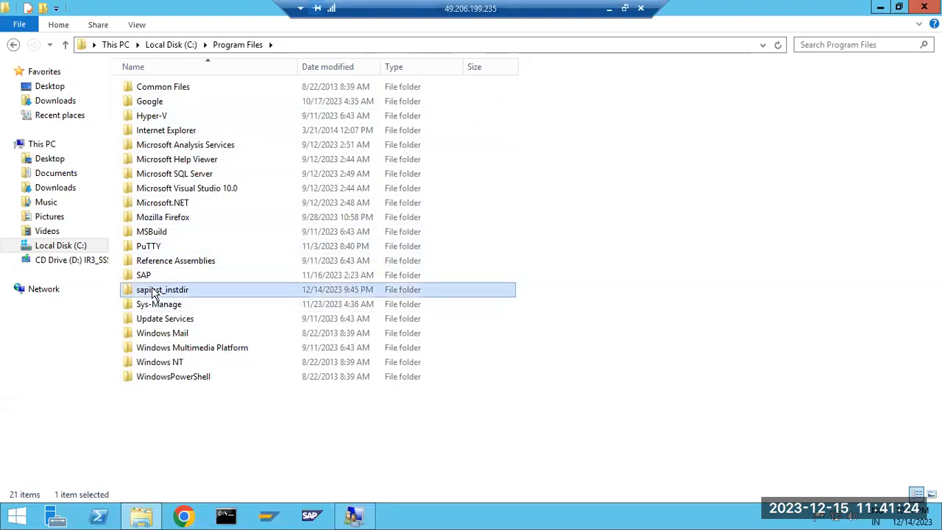
pyautogui.hotkey('shift', 'Delete')
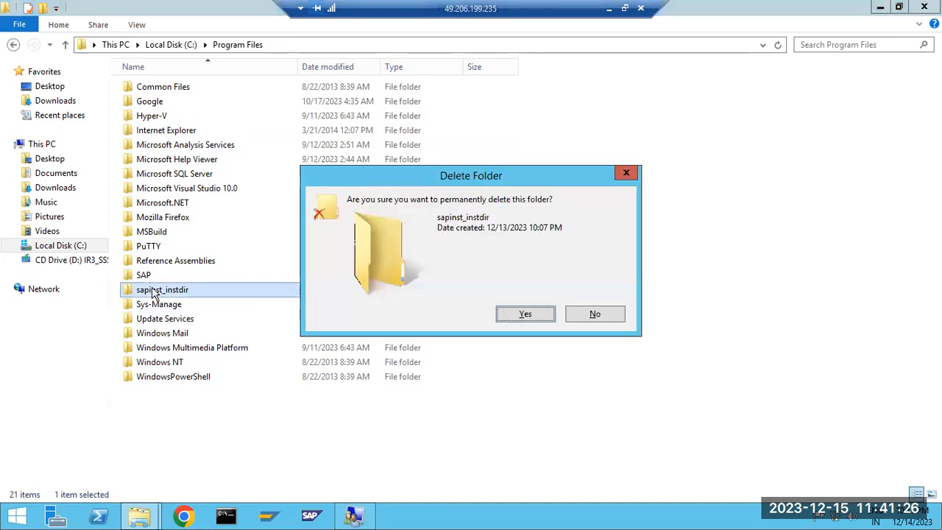
pyautogui.click(524, 315)
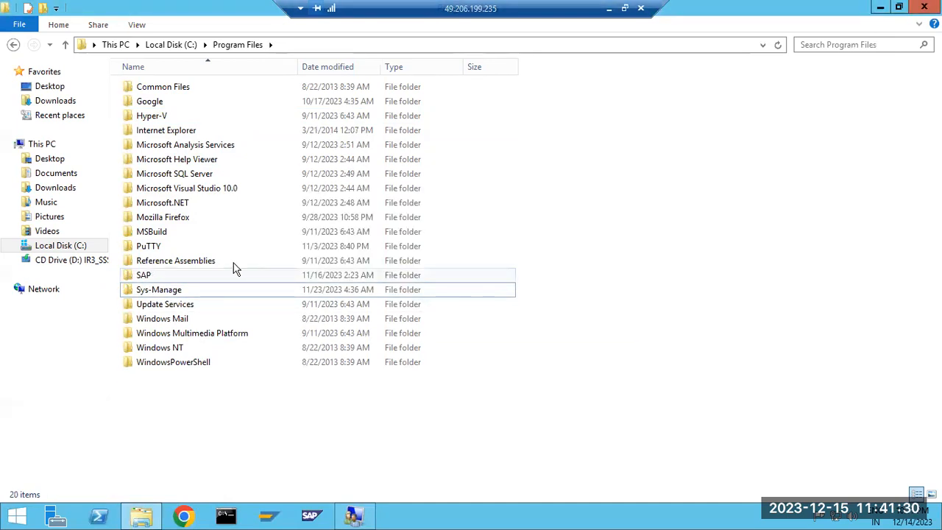
# Refresh the drive overview, review the installation media in C:\SAPSOFTWARES once more, and close File Explorer
pyautogui.click(42, 144)
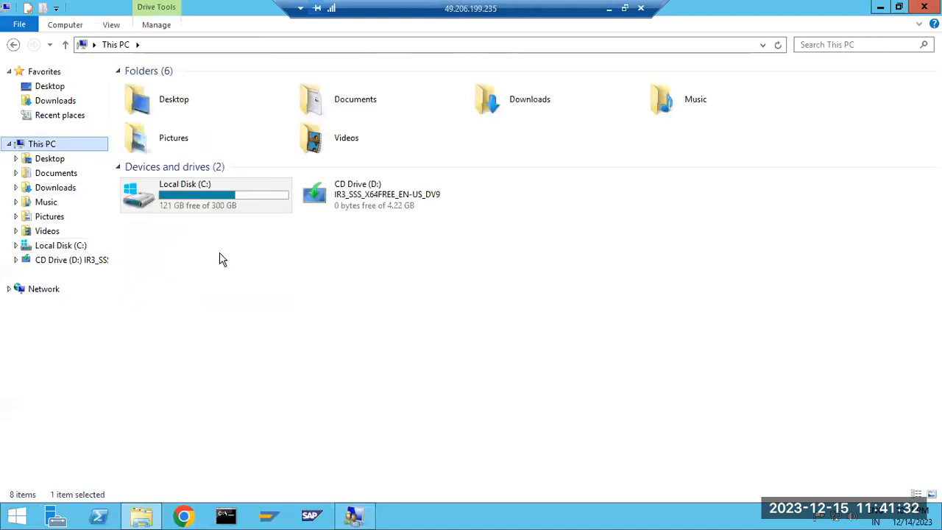
pyautogui.rightClick(240, 272)
pyautogui.click(285, 326)
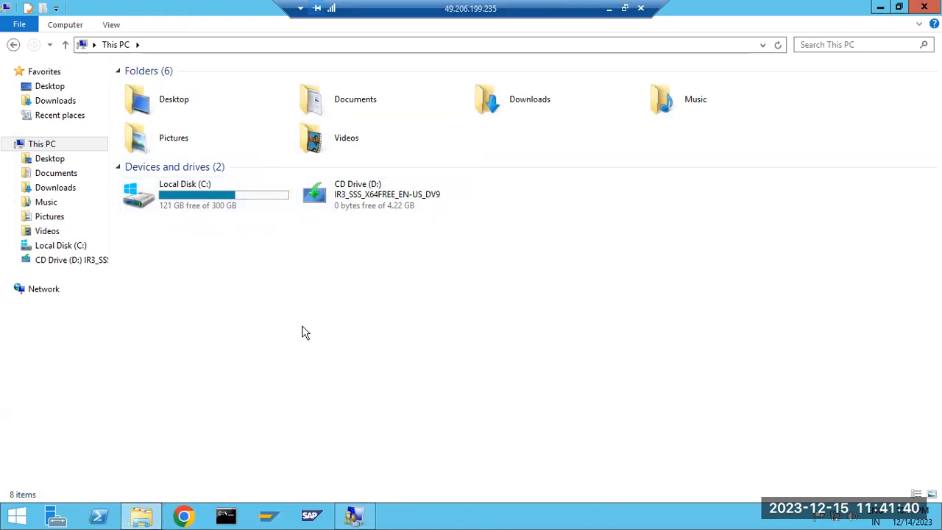
pyautogui.doubleClick(209, 195)
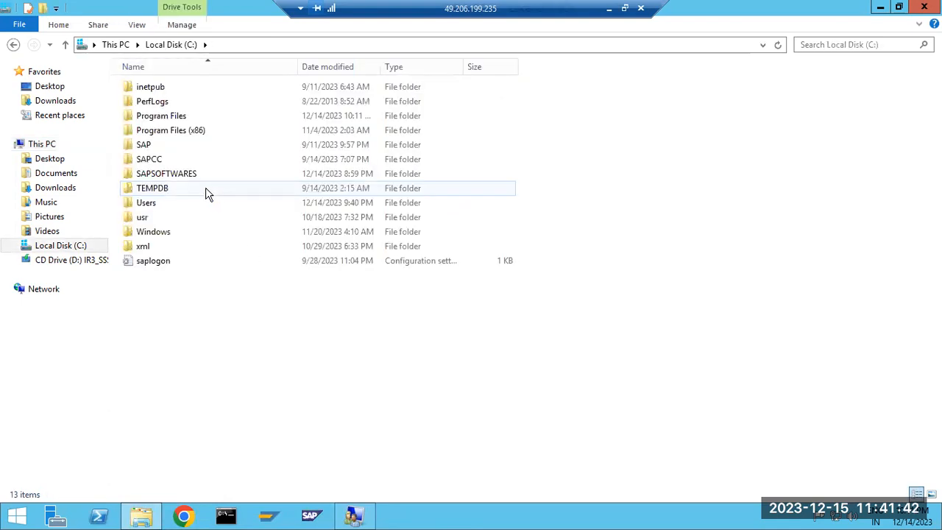
pyautogui.click(184, 175)
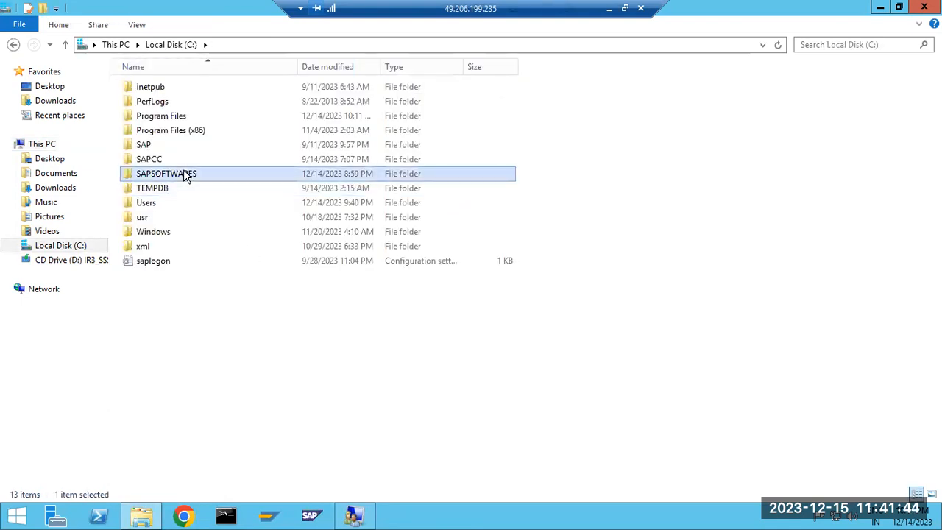
pyautogui.doubleClick(186, 176)
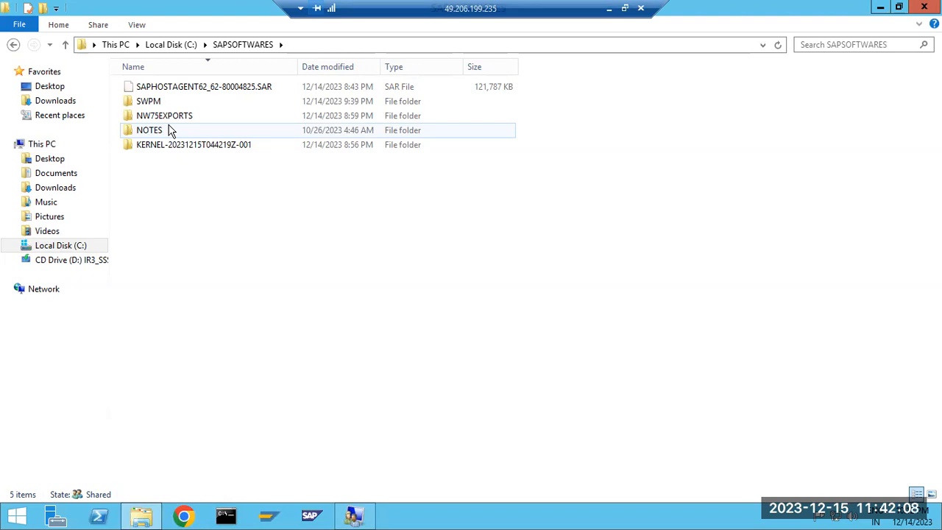
pyautogui.click(924, 7)
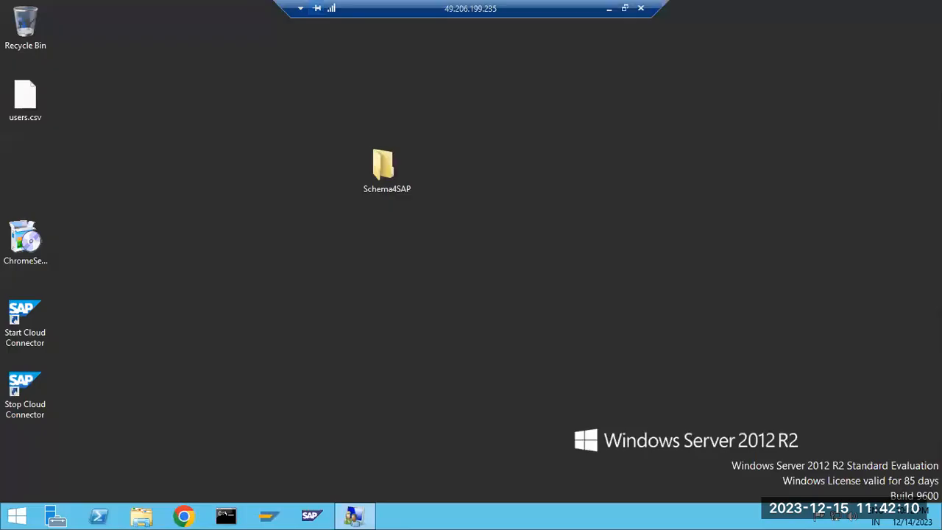
# Switch to the Paint notes and review the listed SAP installation media, log files and prerequisites
pyautogui.hotkey('alt', 'Tab')
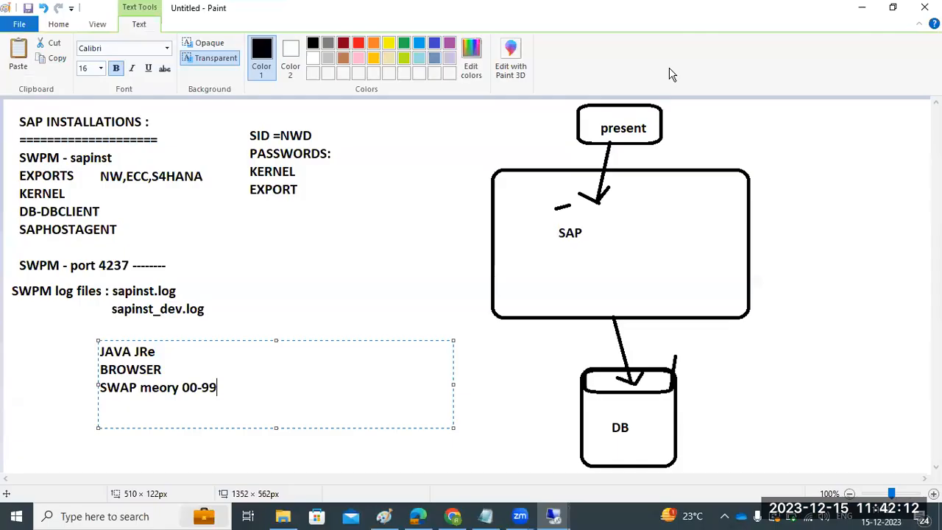
pyautogui.click(320, 243)
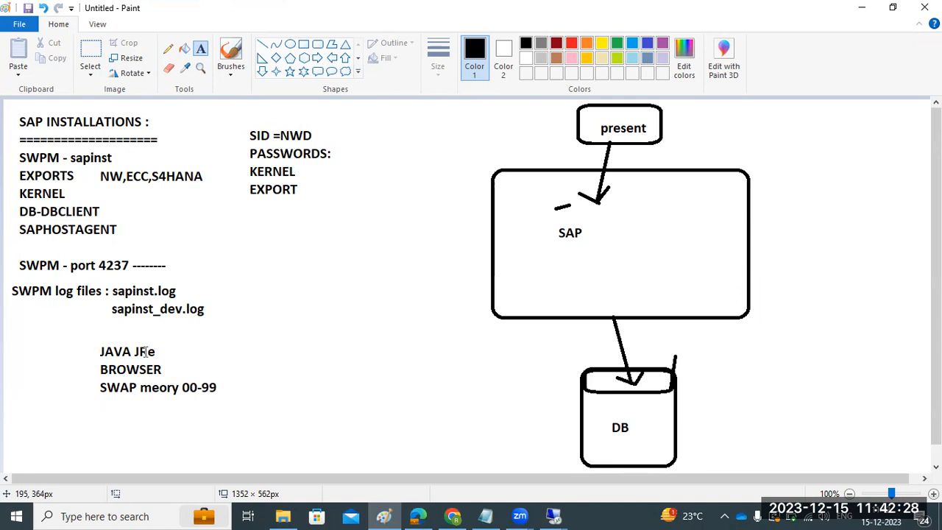
pyautogui.moveTo(272, 344); pyautogui.dragTo(548, 432)
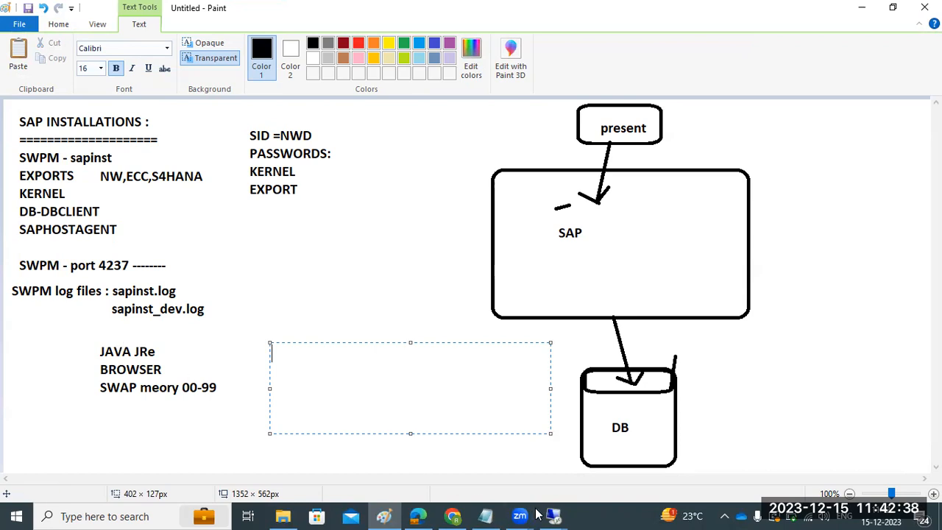
pyautogui.moveTo(554, 516)
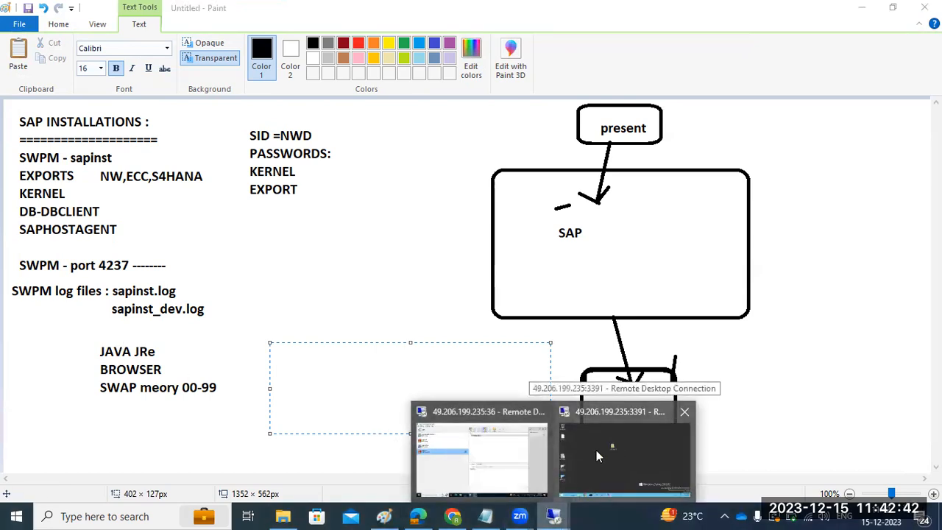
pyautogui.click(155, 352)
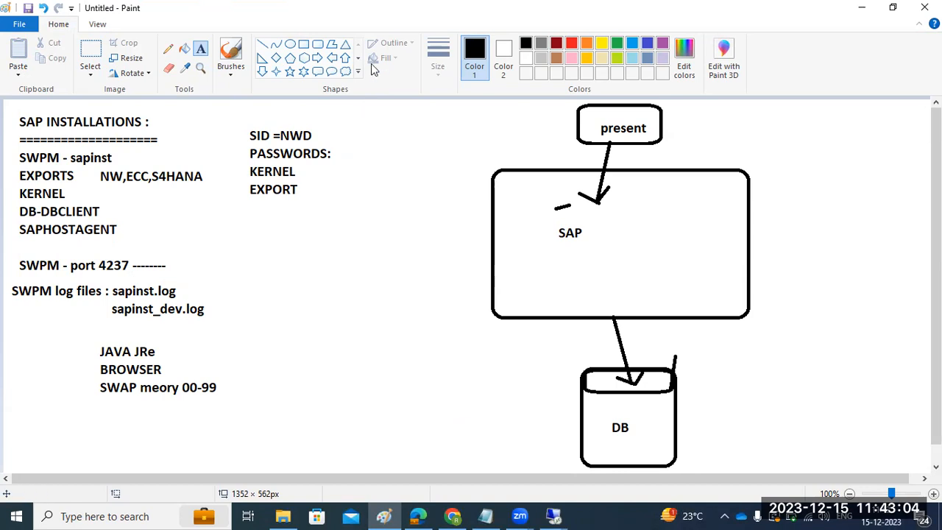
# Return to the Windows Server remote session, refresh its desktop, and close the Local Users and Groups window
pyautogui.moveTo(553, 516)
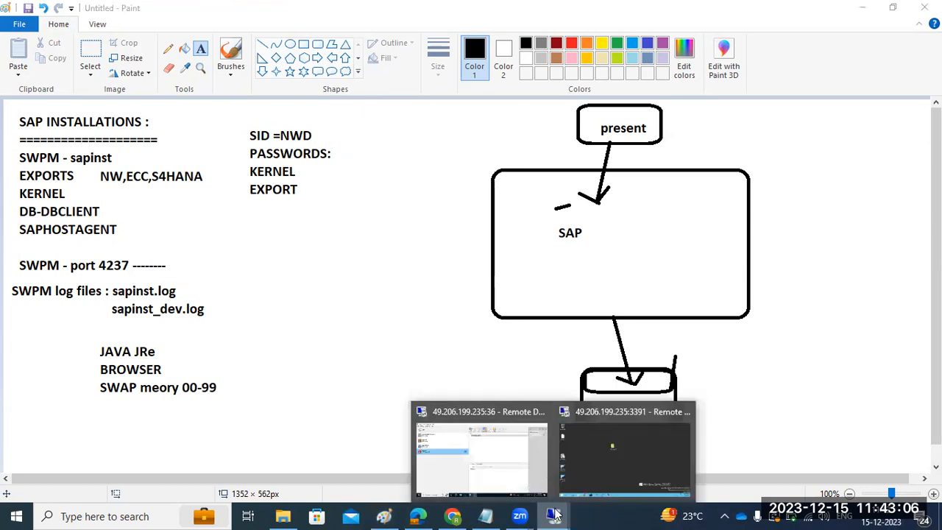
pyautogui.click(645, 429)
pyautogui.rightClick(359, 277)
pyautogui.click(421, 321)
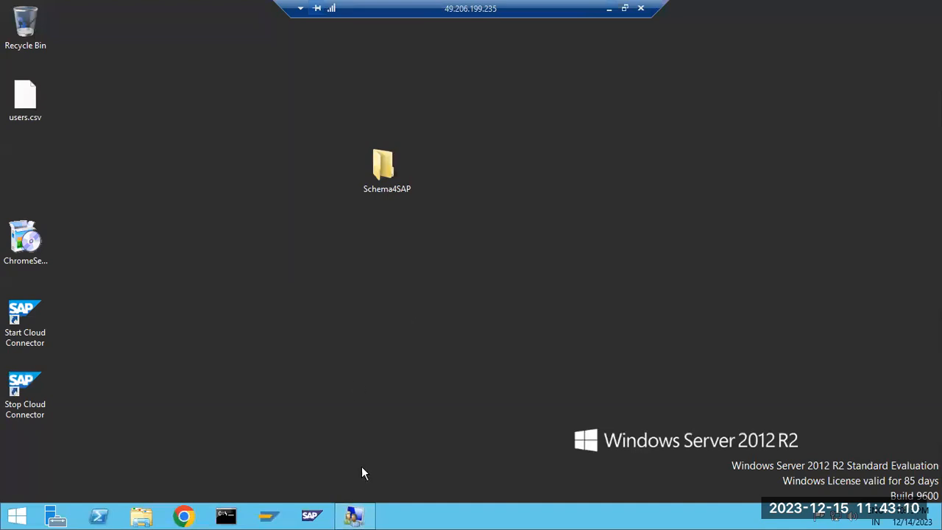
pyautogui.click(354, 515)
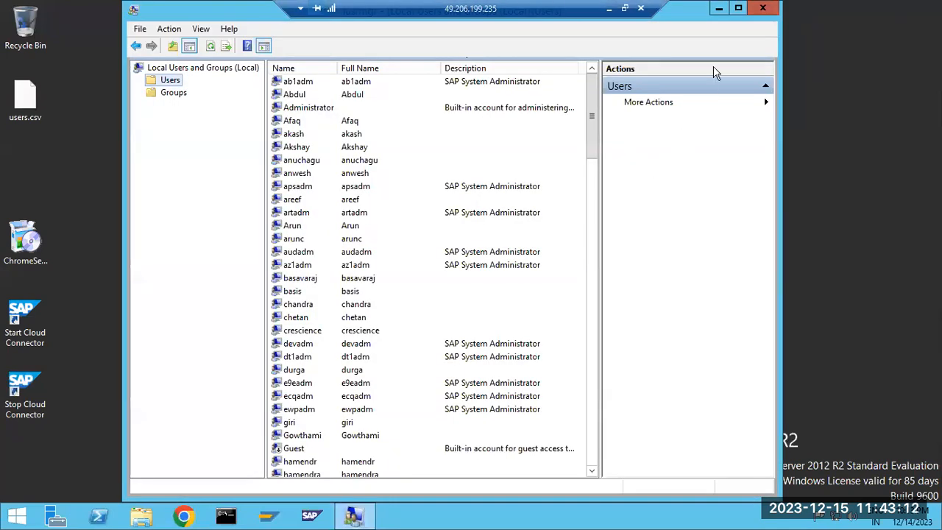
pyautogui.hotkey('alt', 'F4')
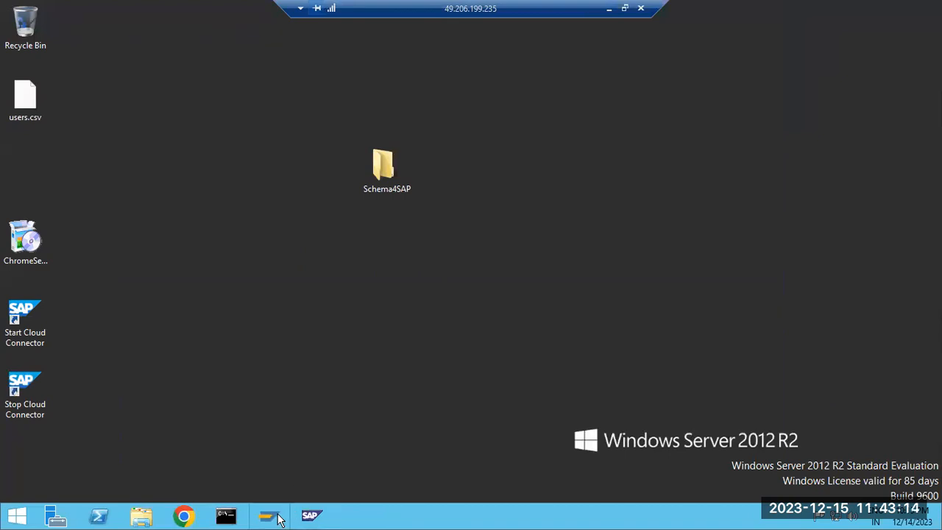